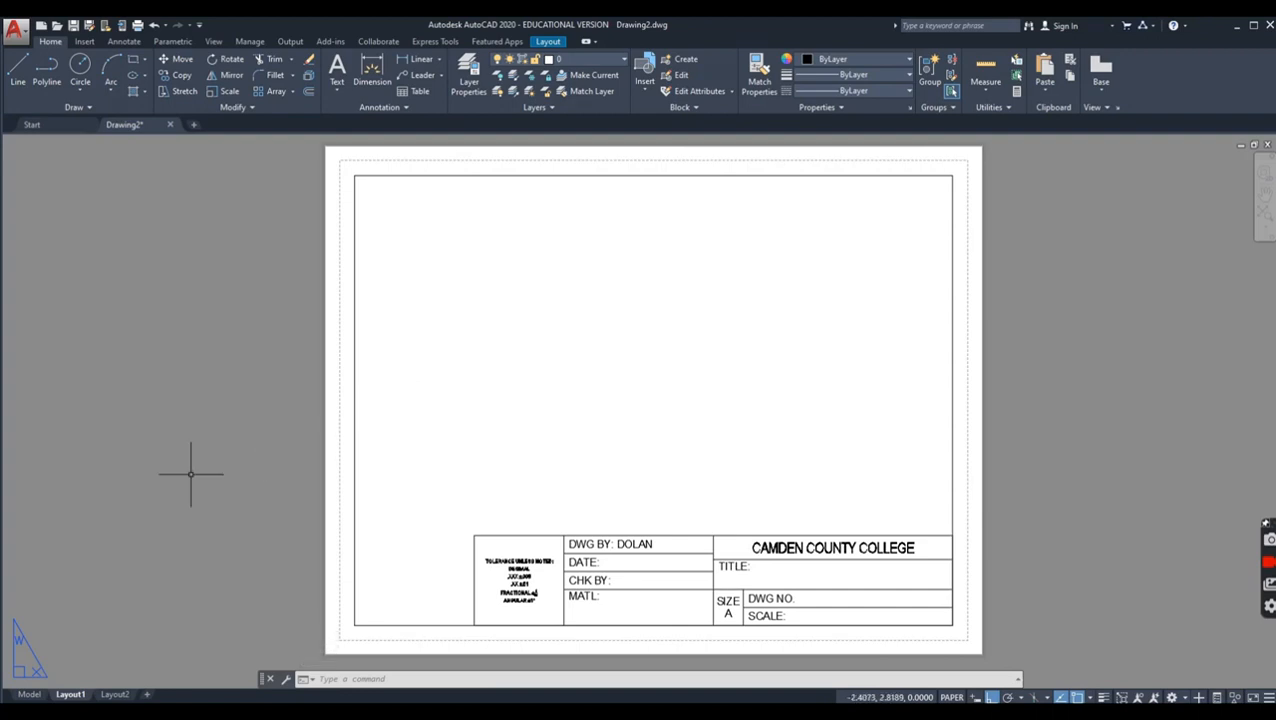
# Step: Switch to model space and draw a circle with a diameter of 2 in the lower middle of the drawing area
pyautogui.click(30, 694)
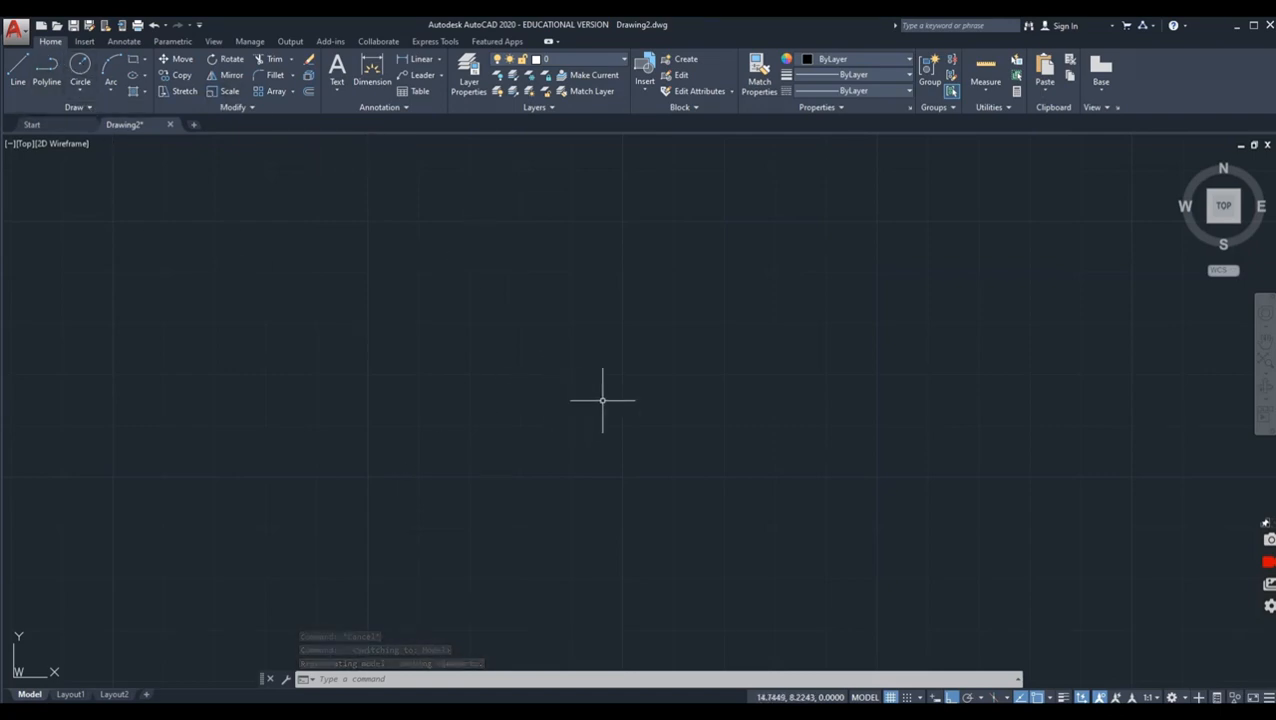
pyautogui.click(80, 66)
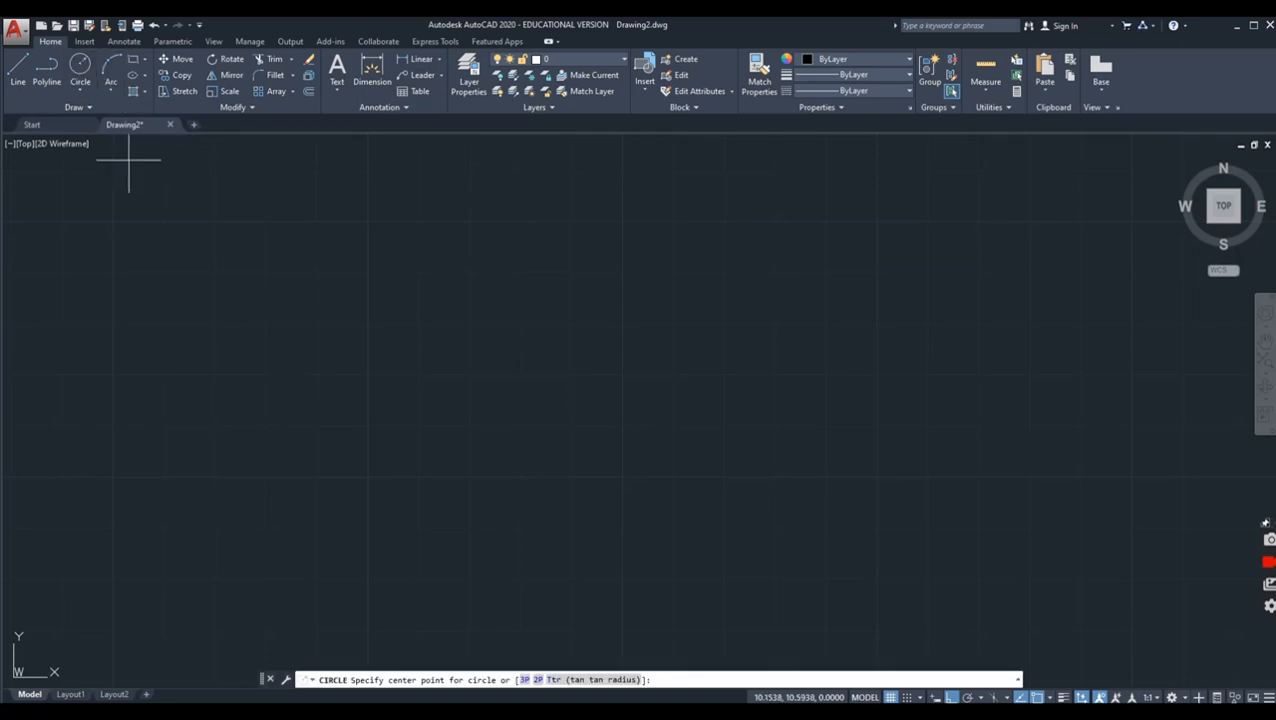
pyautogui.click(78, 94)
pyautogui.click(95, 141)
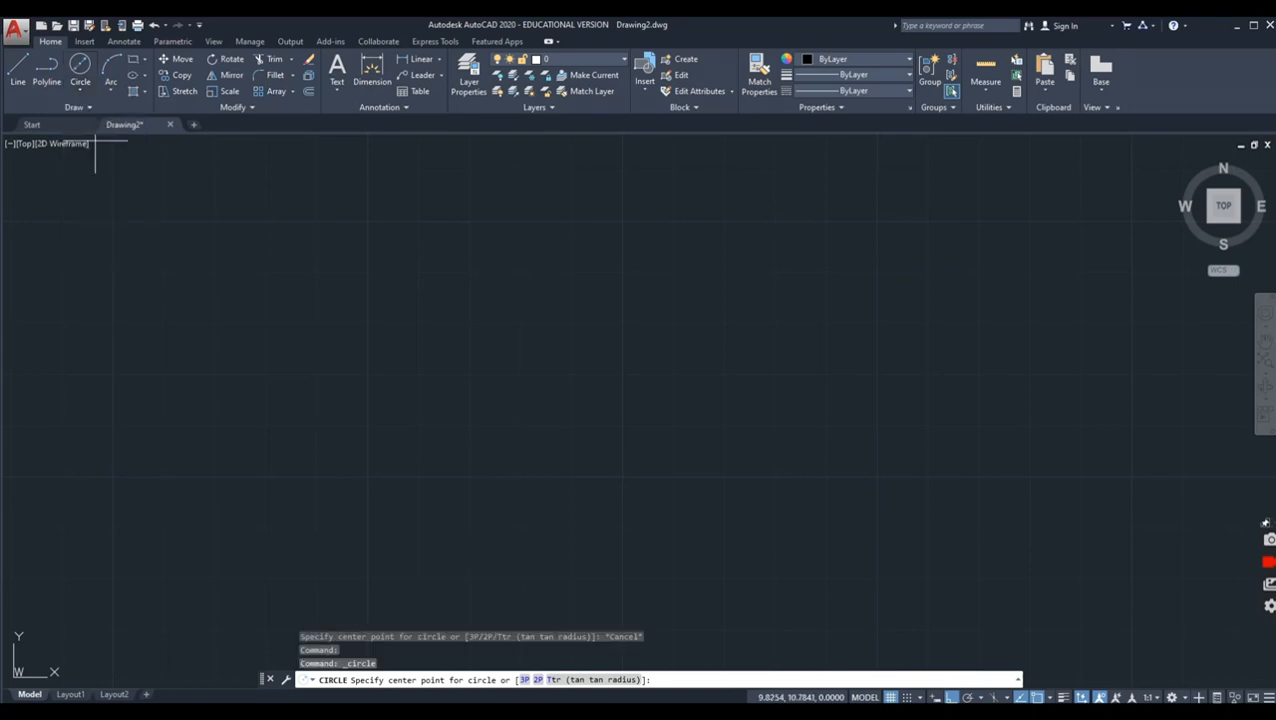
pyautogui.click(590, 480)
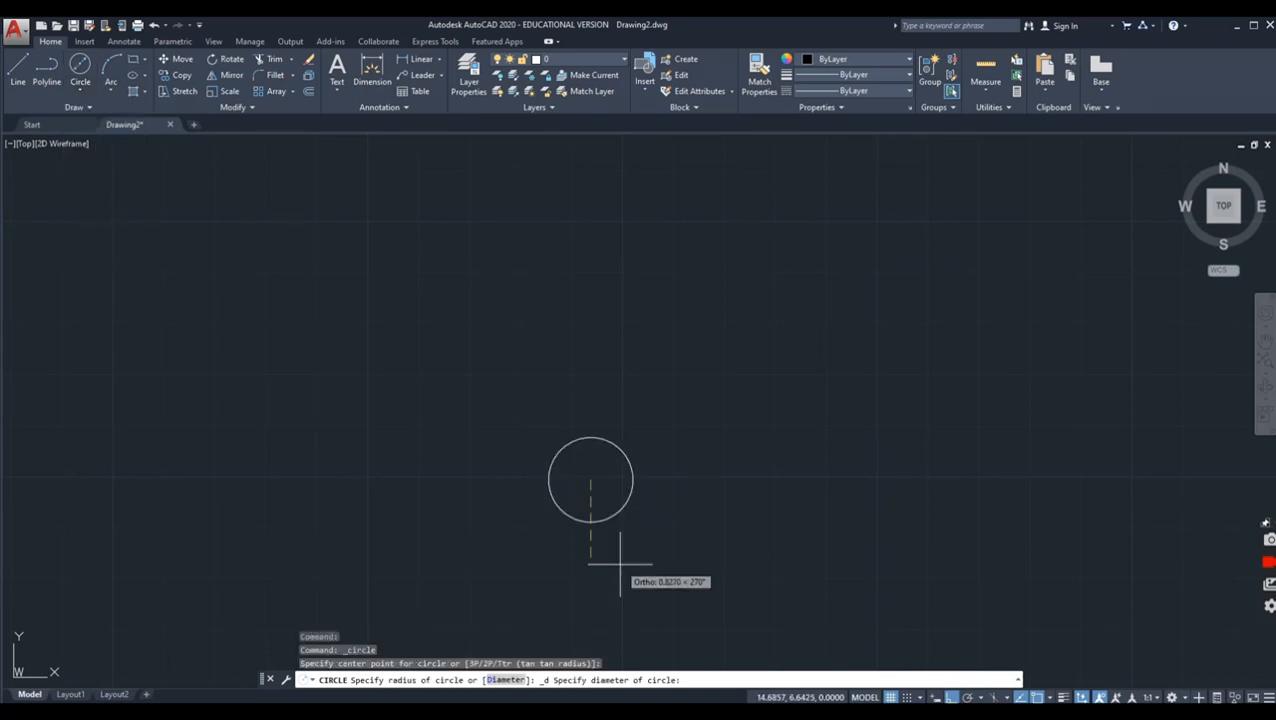
pyautogui.press('Return')
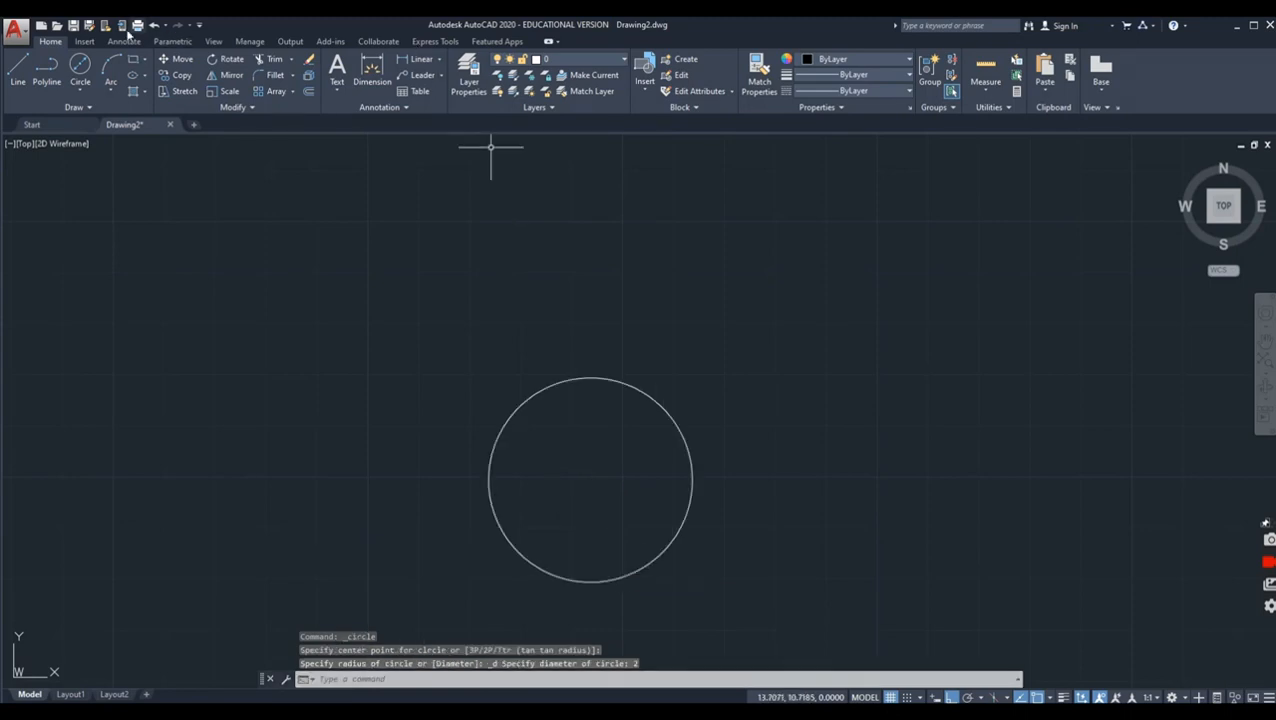
# Step: Draw connected lines from the circle's center, 2.25 straight up and 1.5 horizontally to the left
pyautogui.write('l')
pyautogui.press('Return')
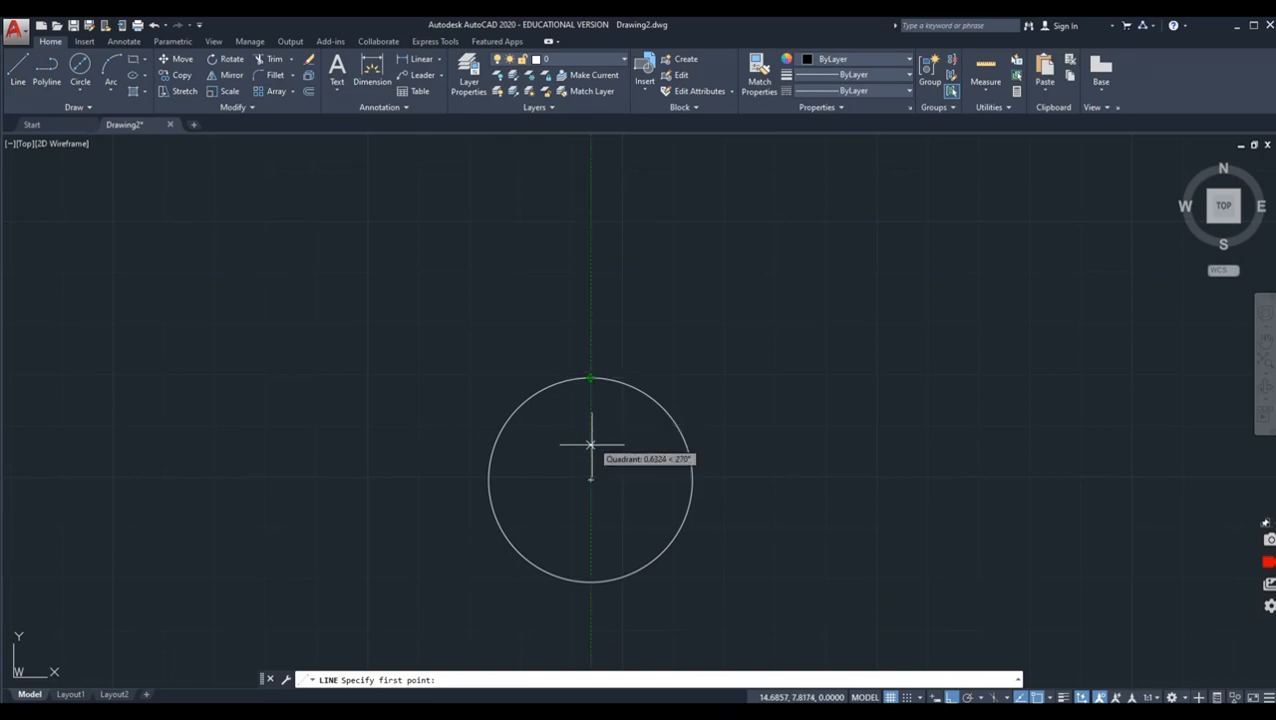
pyautogui.click(590, 479)
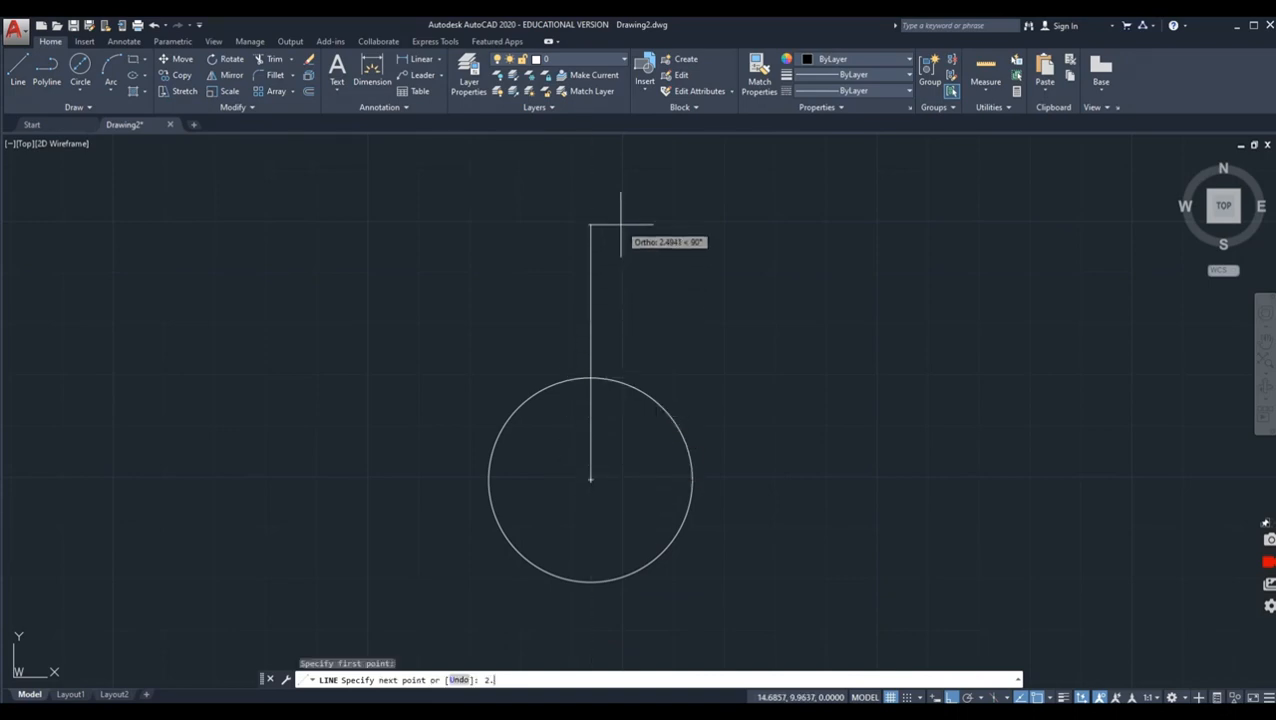
pyautogui.write('2.25')
pyautogui.press('Return')
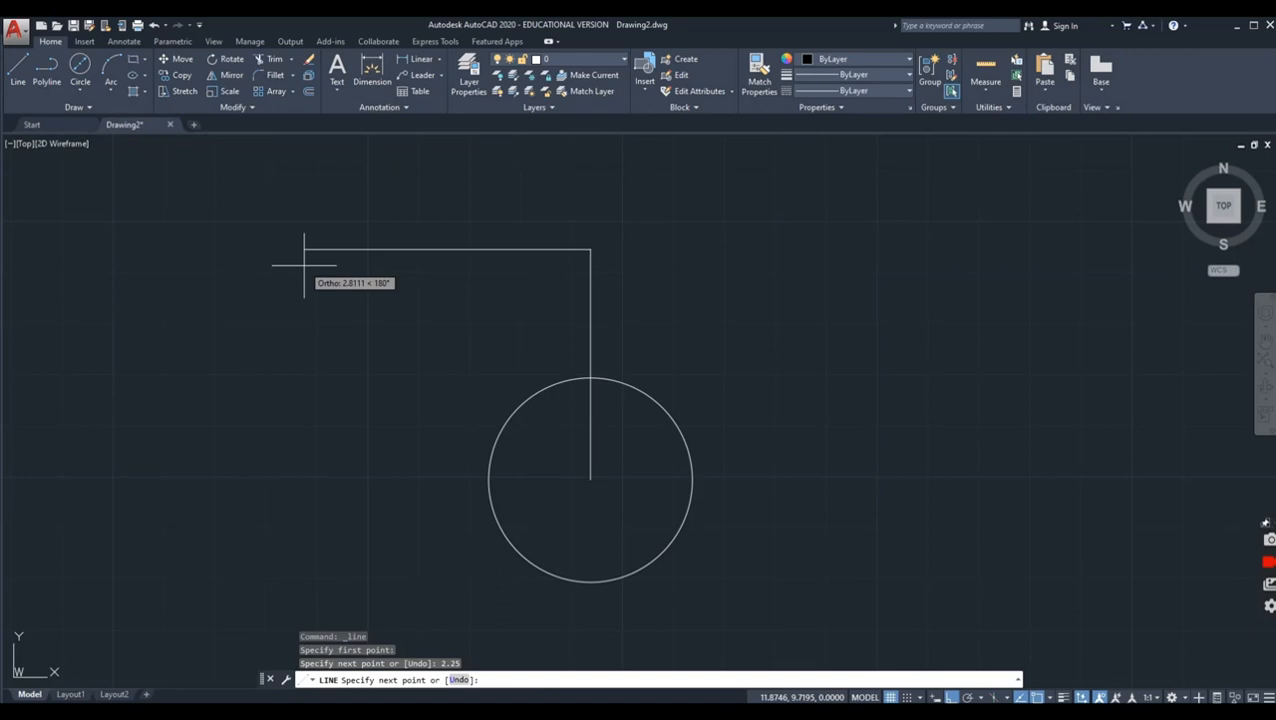
pyautogui.write('5')
pyautogui.press('Return')
# Step: Draw a 1.5 horizontal line to the right from the upper end of the vertical line
pyautogui.press('Return')
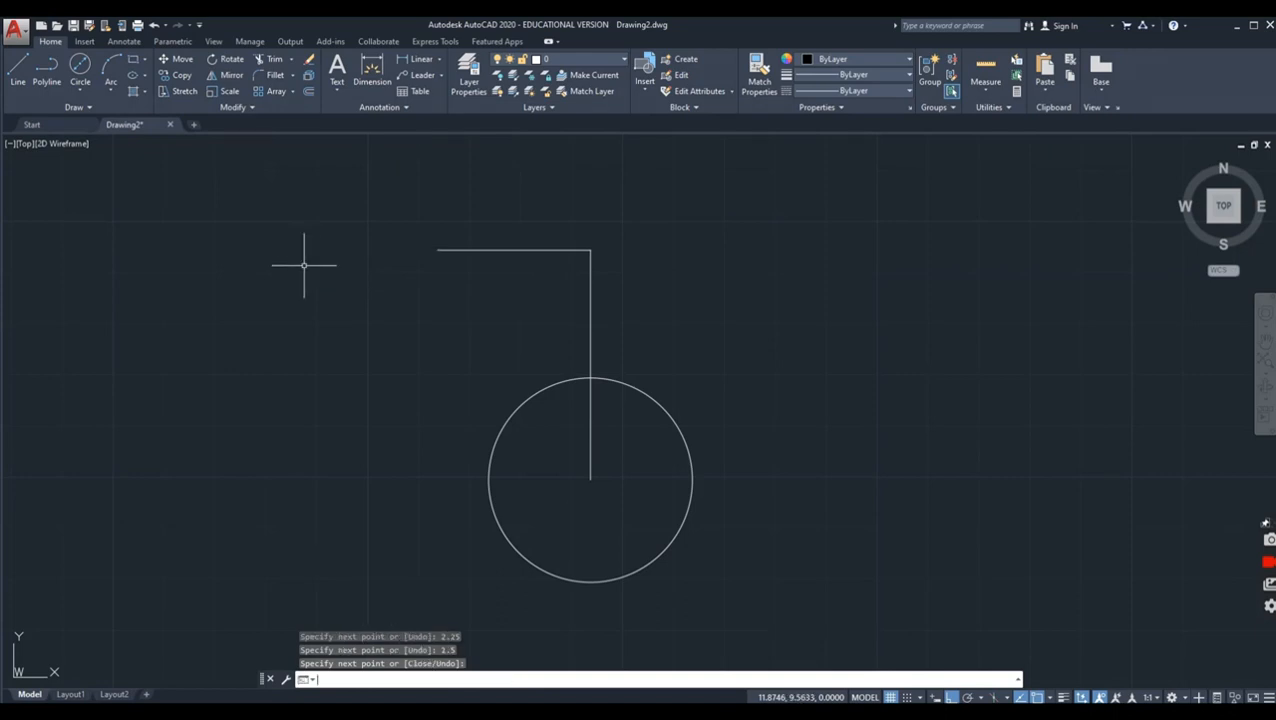
pyautogui.press('Return')
pyautogui.click(579, 248)
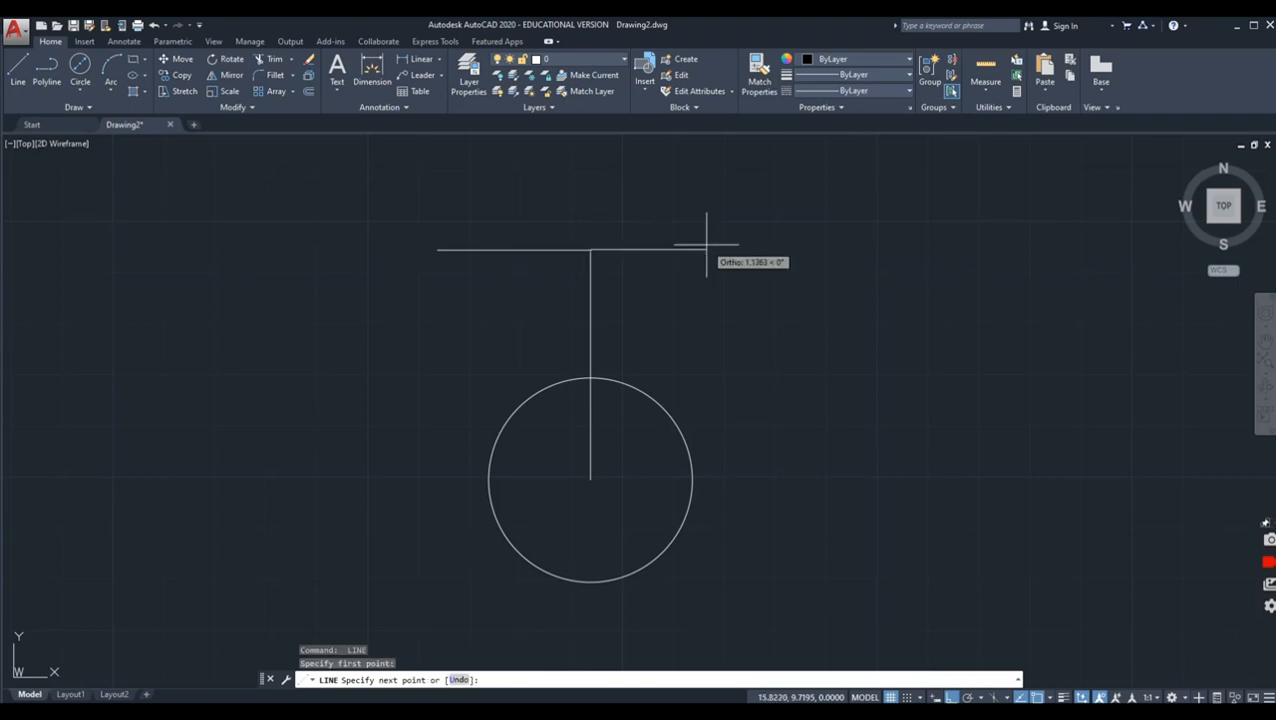
pyautogui.press('Return')
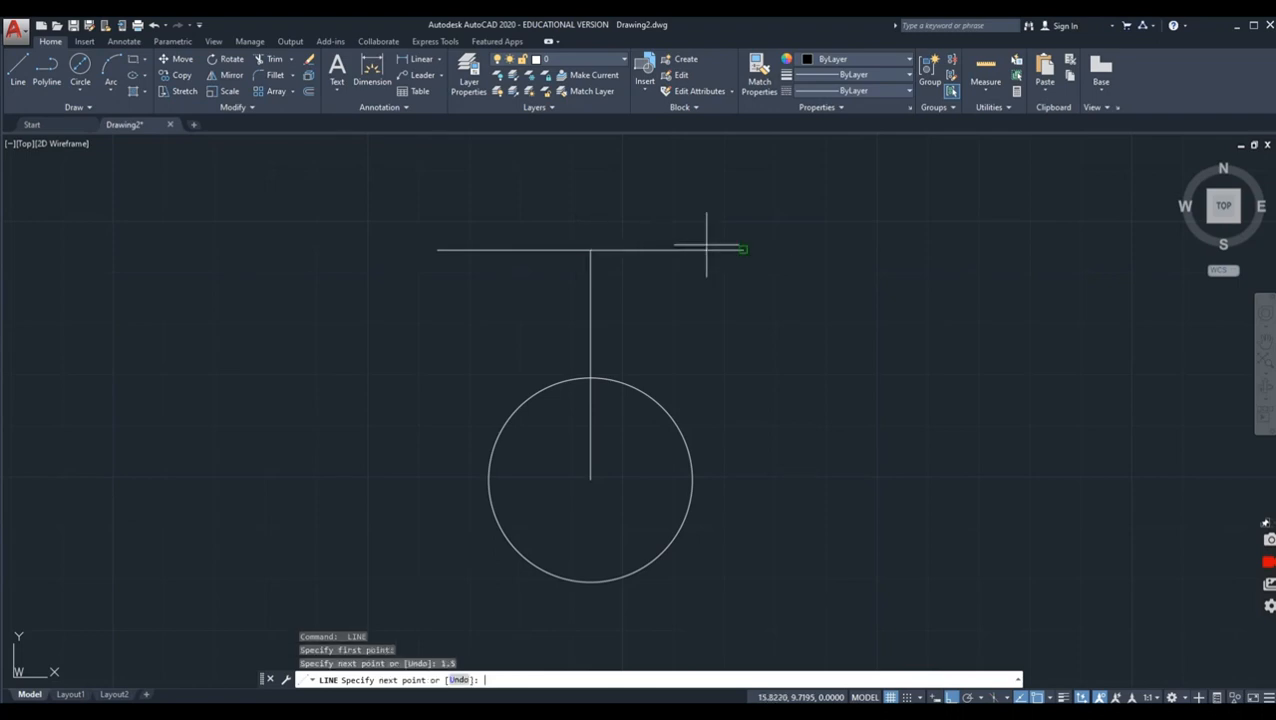
pyautogui.press('Return')
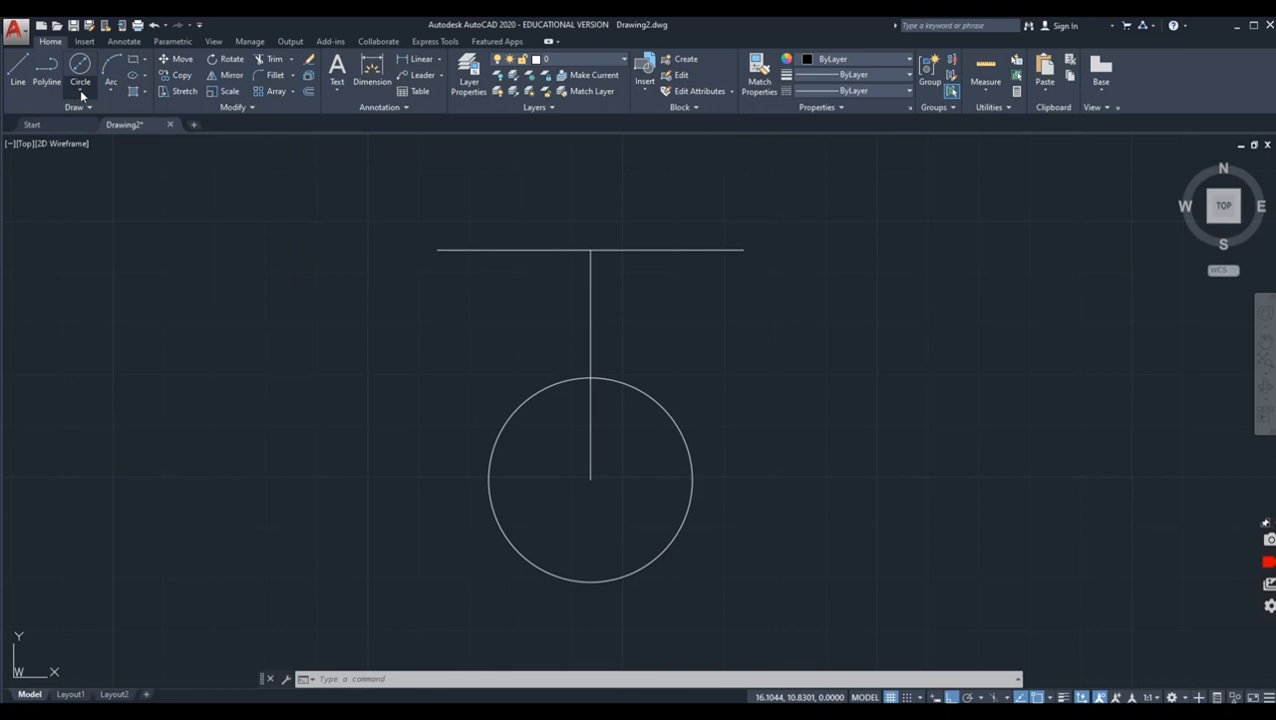
# Step: Draw a circle with a radius of .75 centered on the left end of the horizontal line
pyautogui.click(80, 90)
pyautogui.click(91, 115)
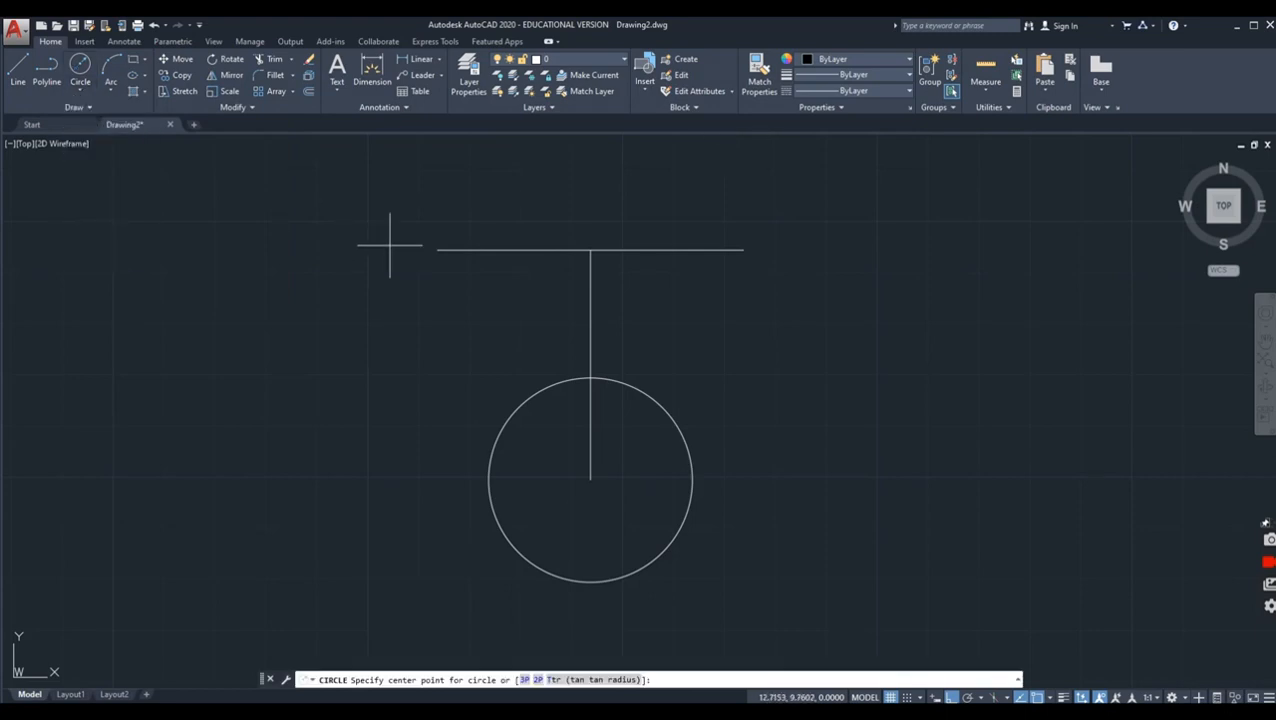
pyautogui.click(437, 250)
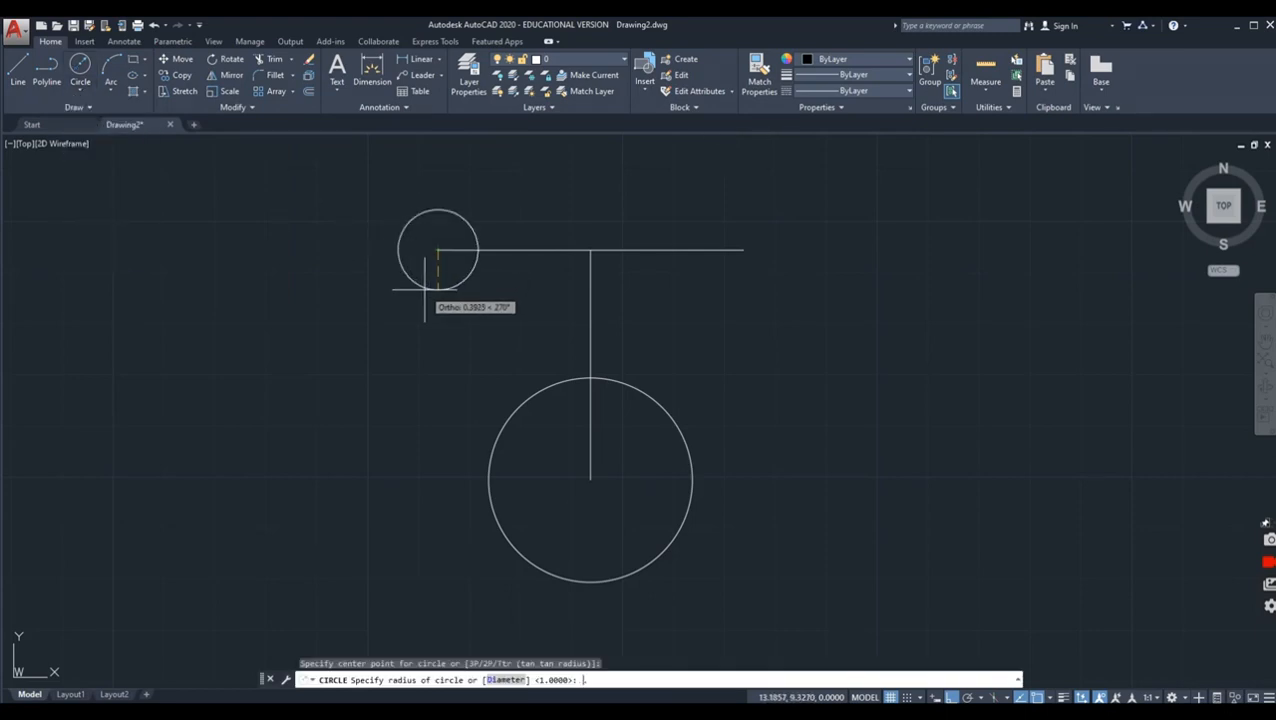
pyautogui.press('Return')
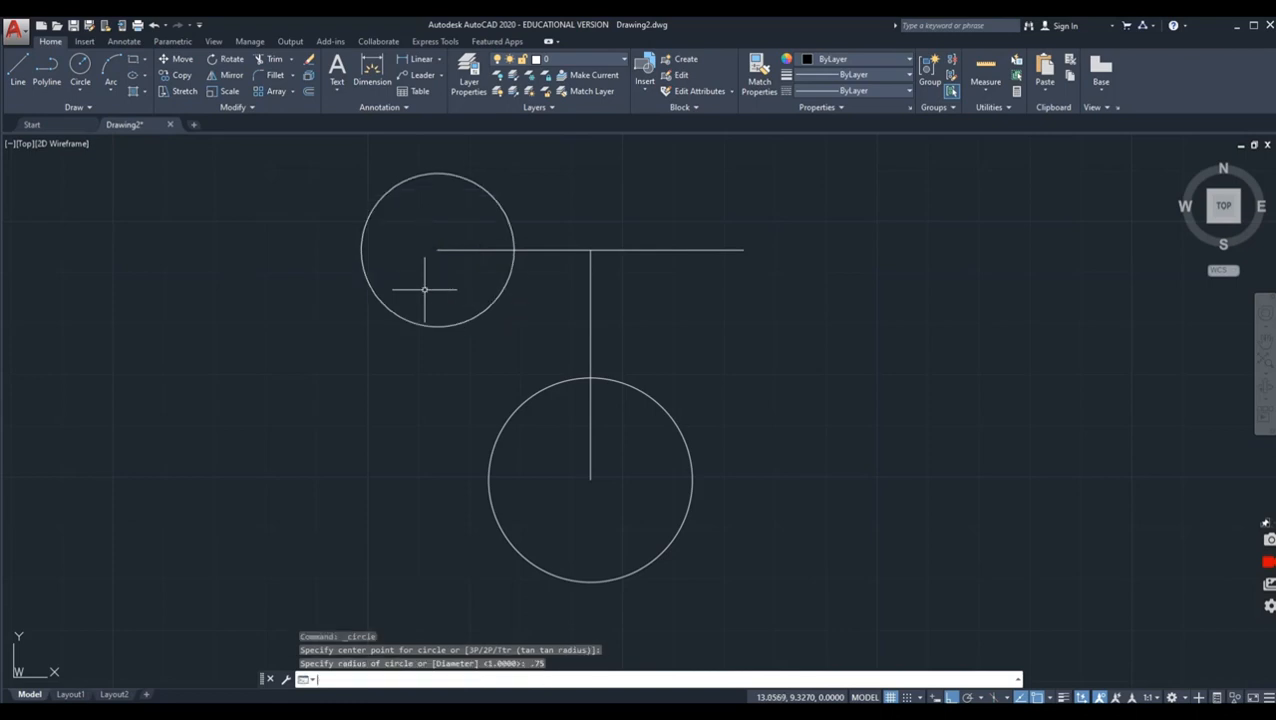
# Step: Draw a circle with a radius of .75 centered on the right end of the horizontal line
pyautogui.click(80, 70)
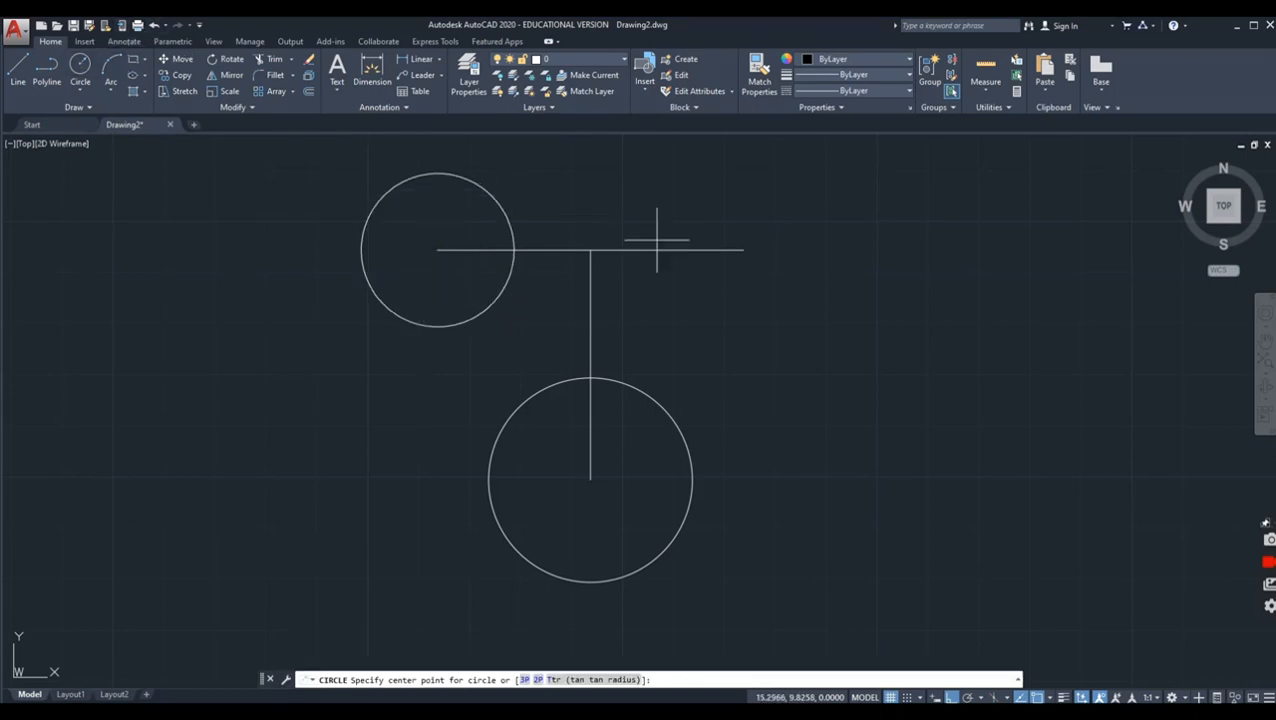
pyautogui.click(743, 249)
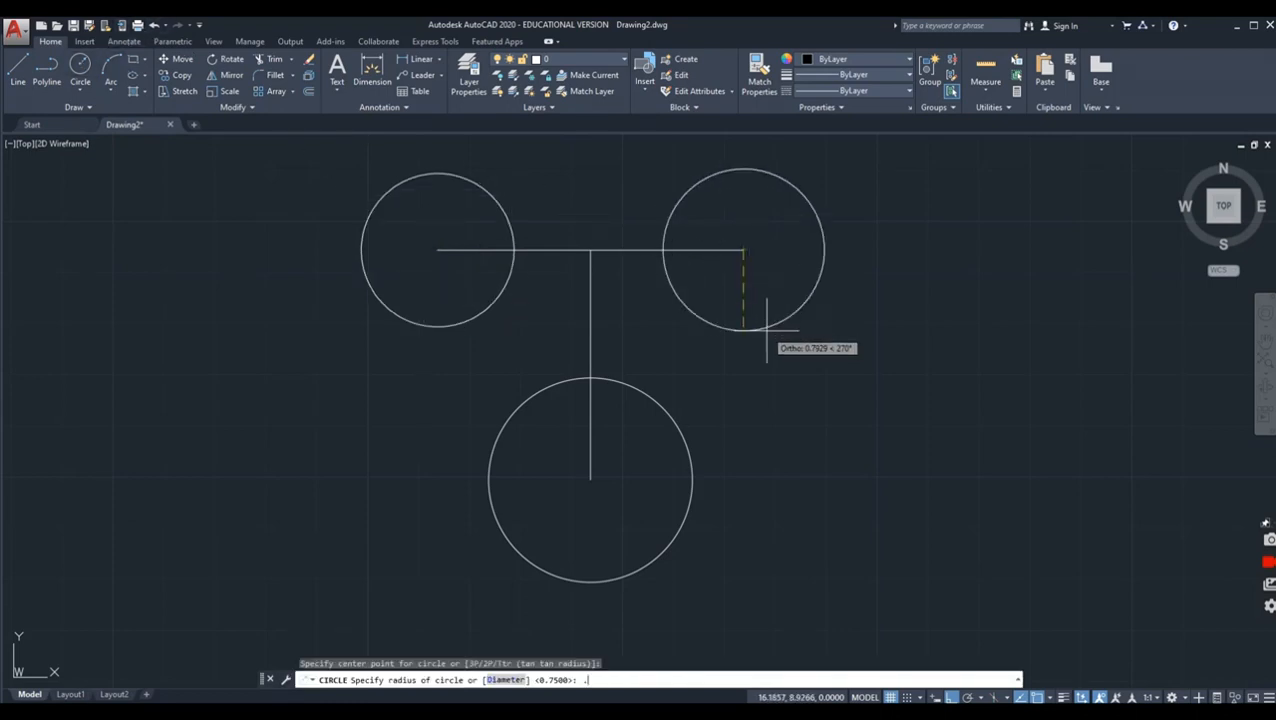
pyautogui.press('Return')
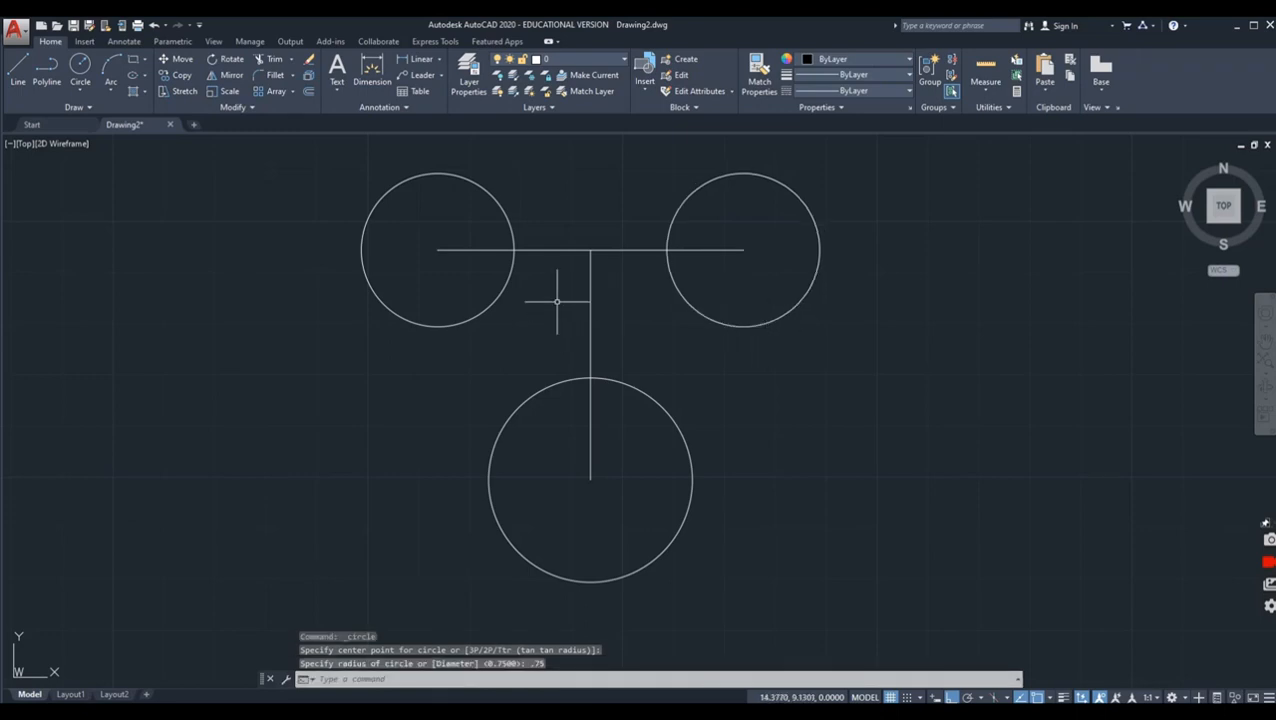
# Step: Draw a line joining the top quadrants of the two upper circles
pyautogui.click(18, 68)
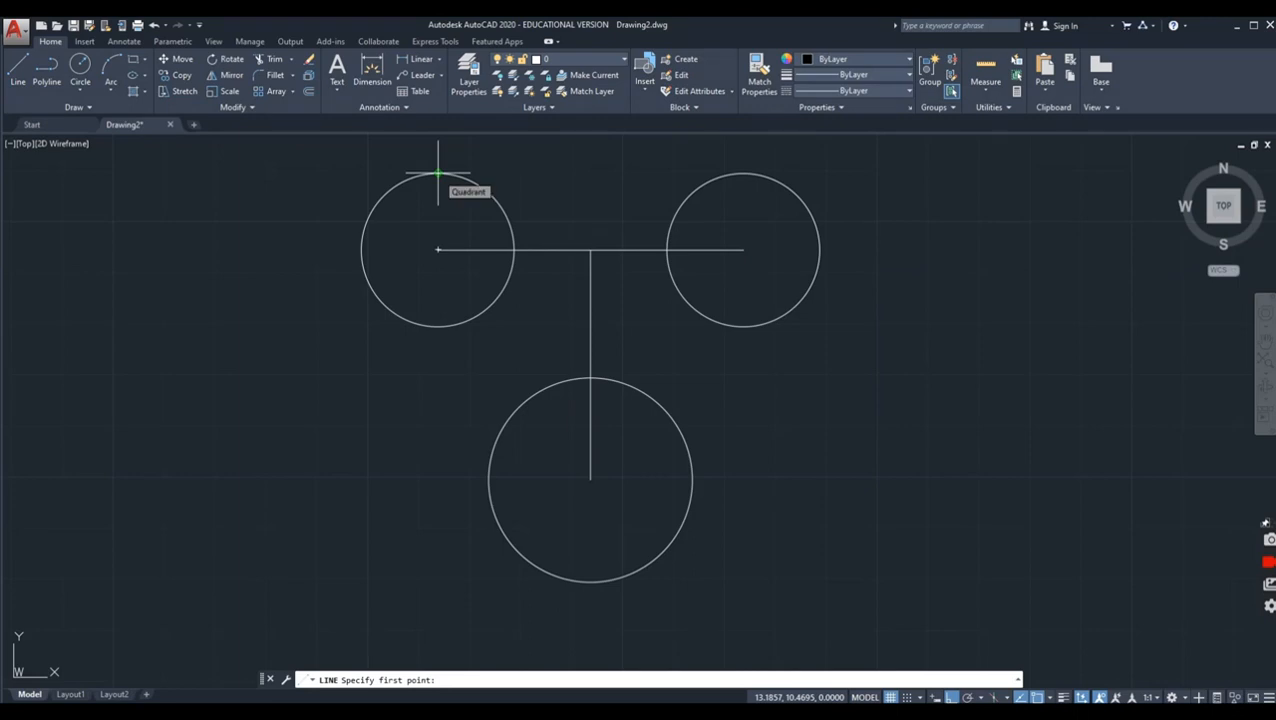
pyautogui.click(438, 173)
pyautogui.click(742, 173)
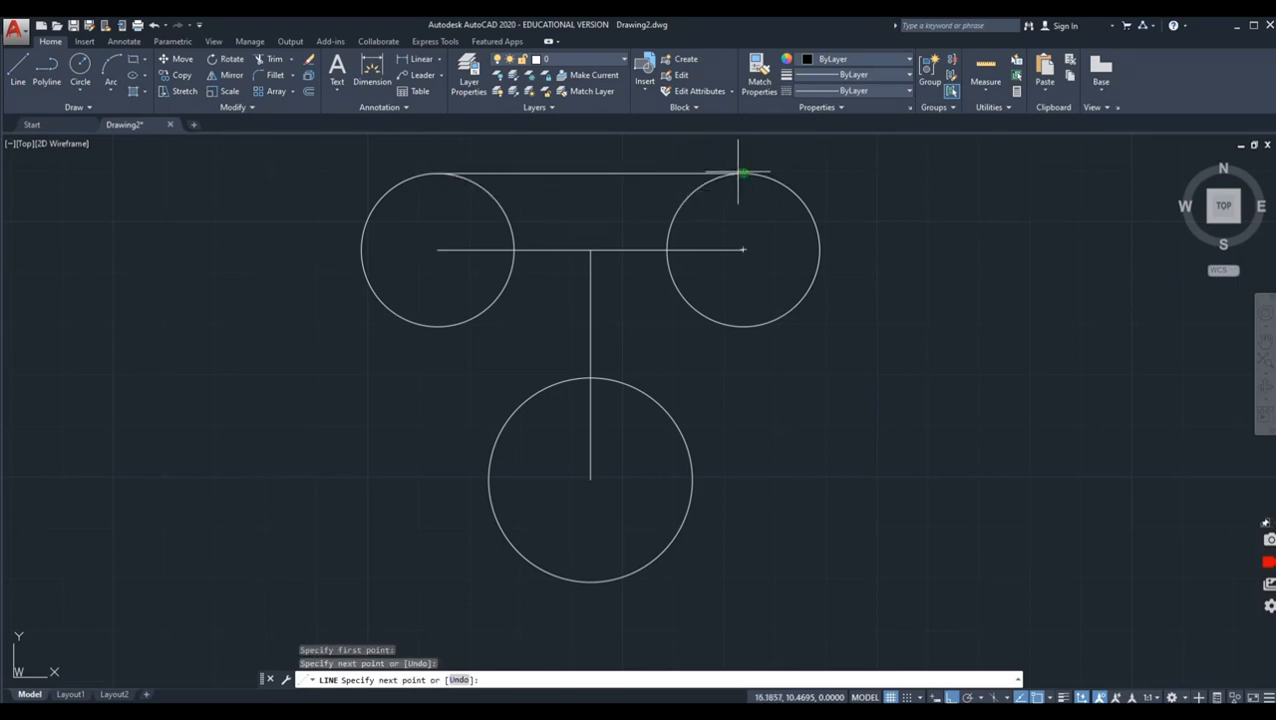
pyautogui.rightClick(767, 173)
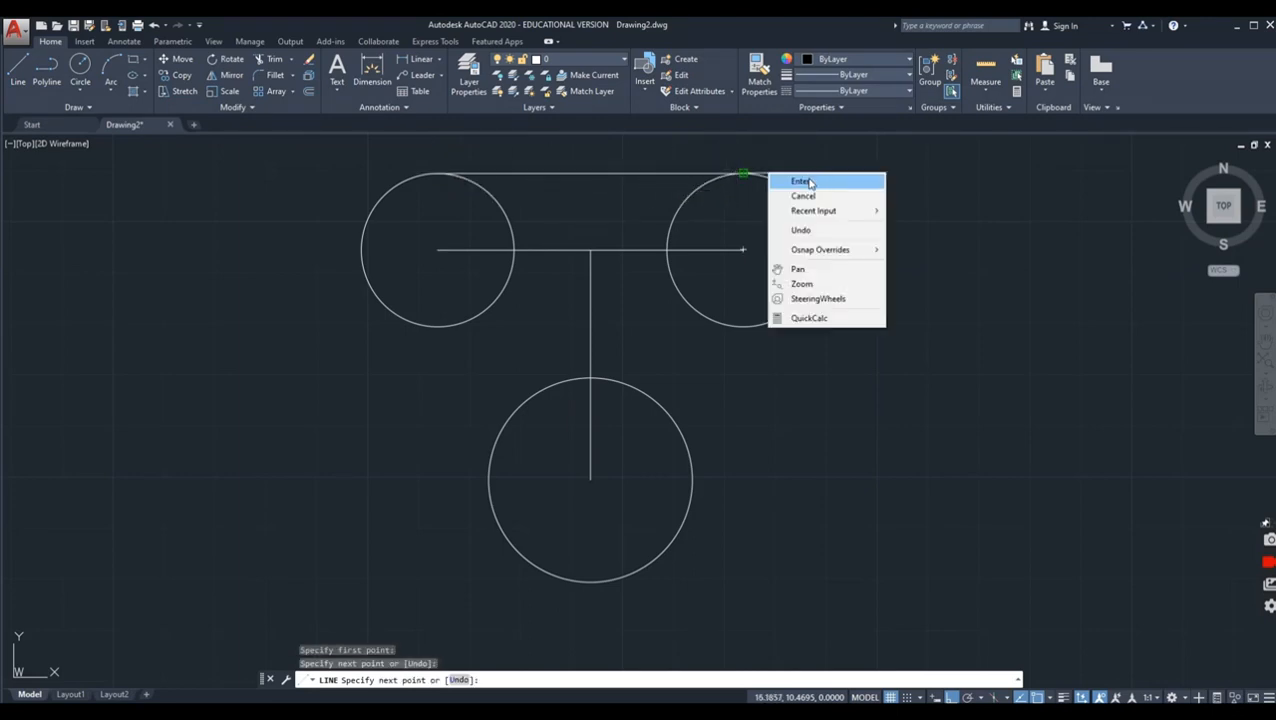
pyautogui.click(809, 182)
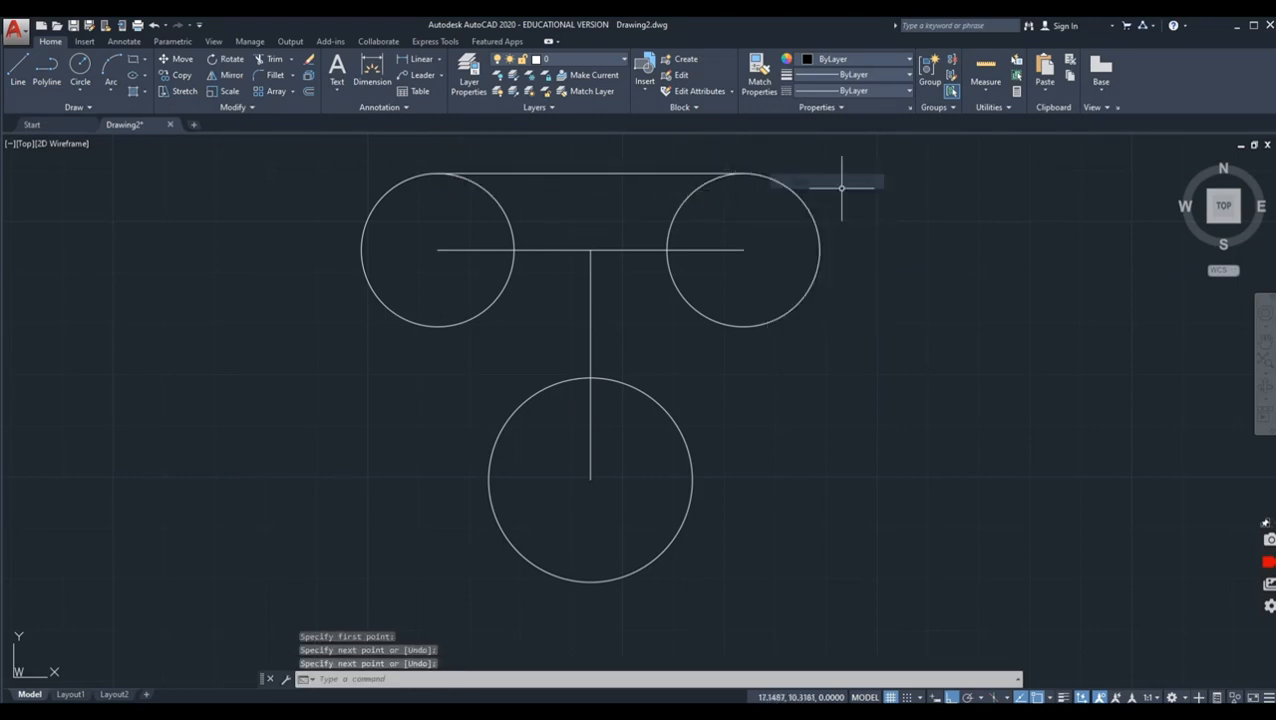
# Step: Start a line with a tangent snap on the lower-left side of the upper-left circle
pyautogui.click(19, 70)
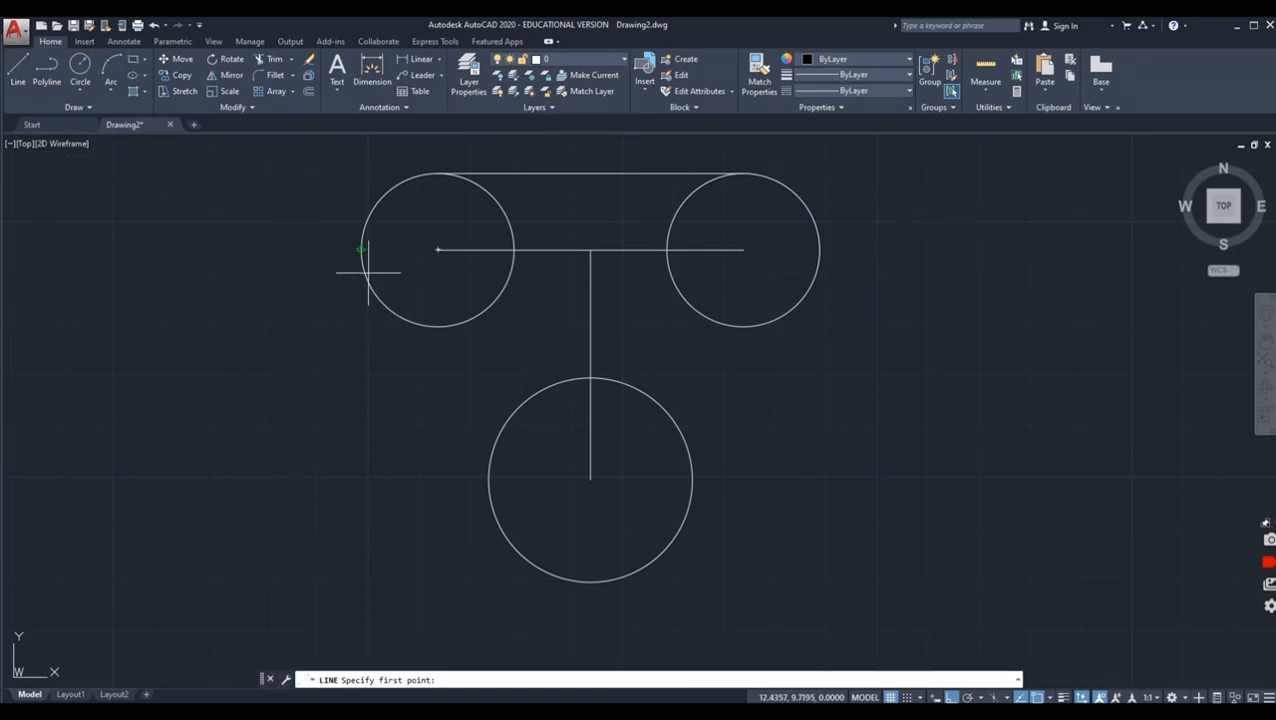
pyautogui.keyDown('shift'); pyautogui.rightClick(236, 284); pyautogui.keyUp('shift')
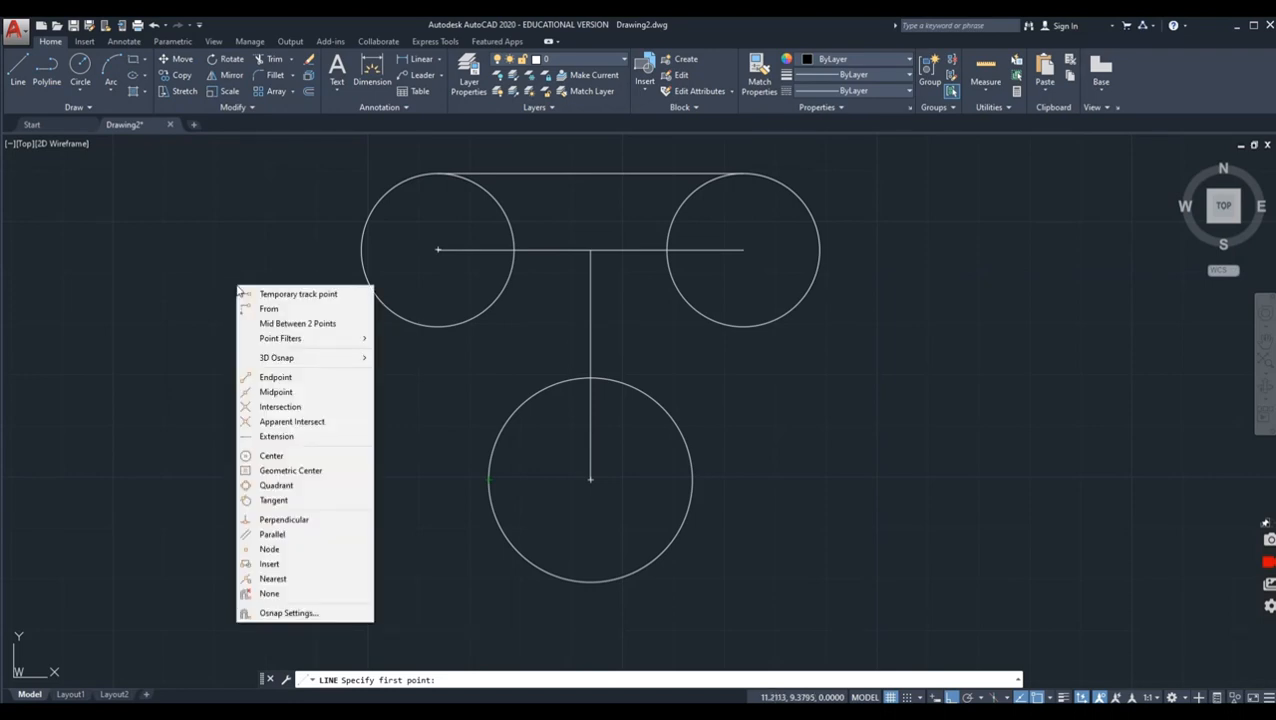
pyautogui.click(295, 486)
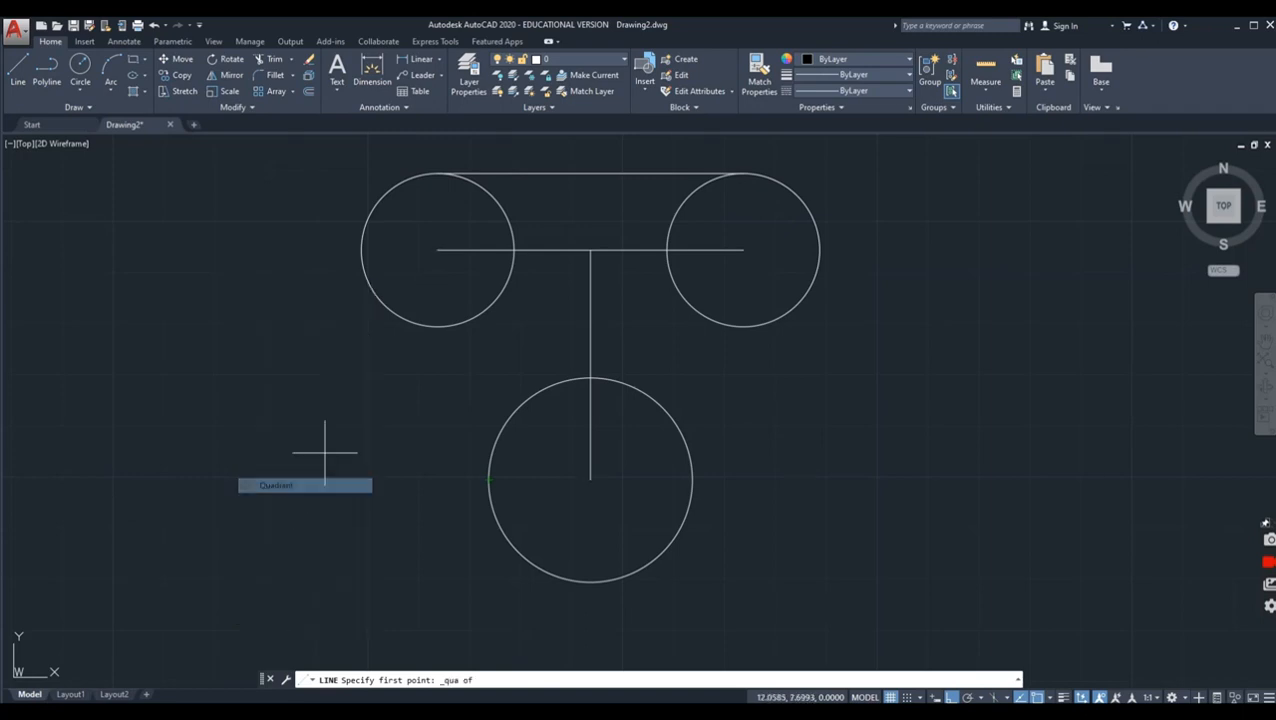
pyautogui.keyDown('shift'); pyautogui.rightClick(246, 375); pyautogui.keyUp('shift')
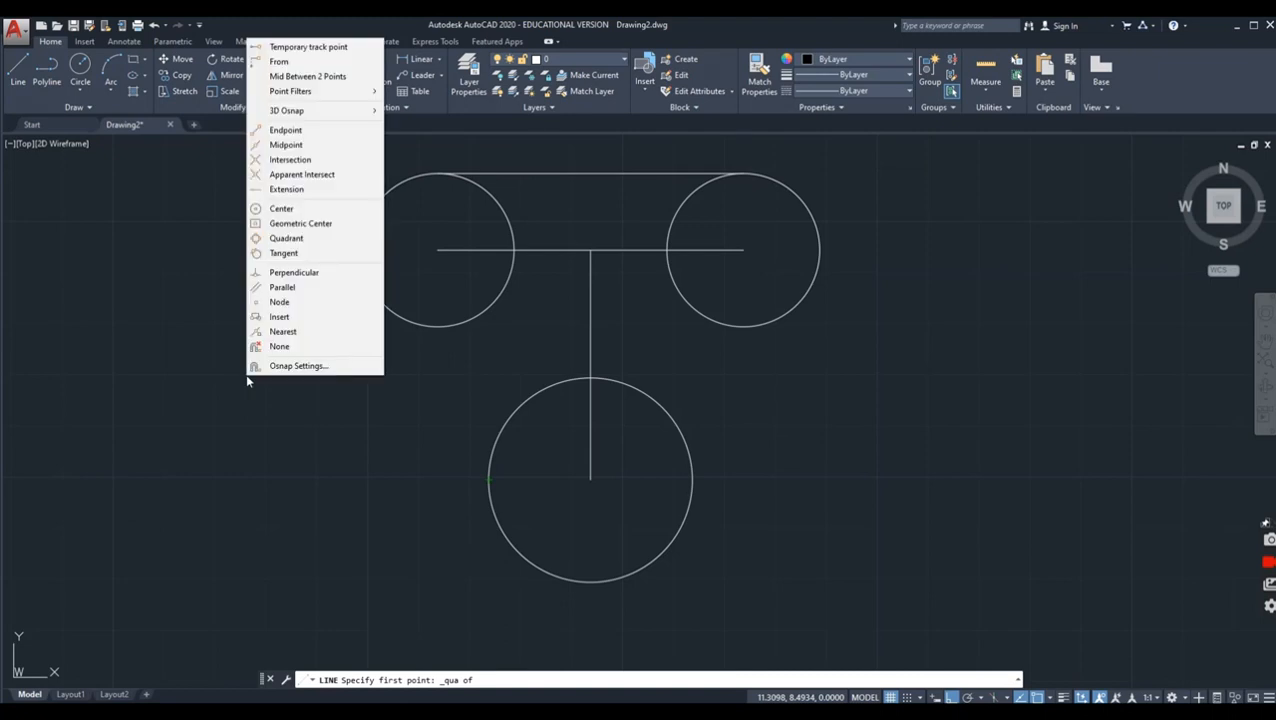
pyautogui.click(288, 253)
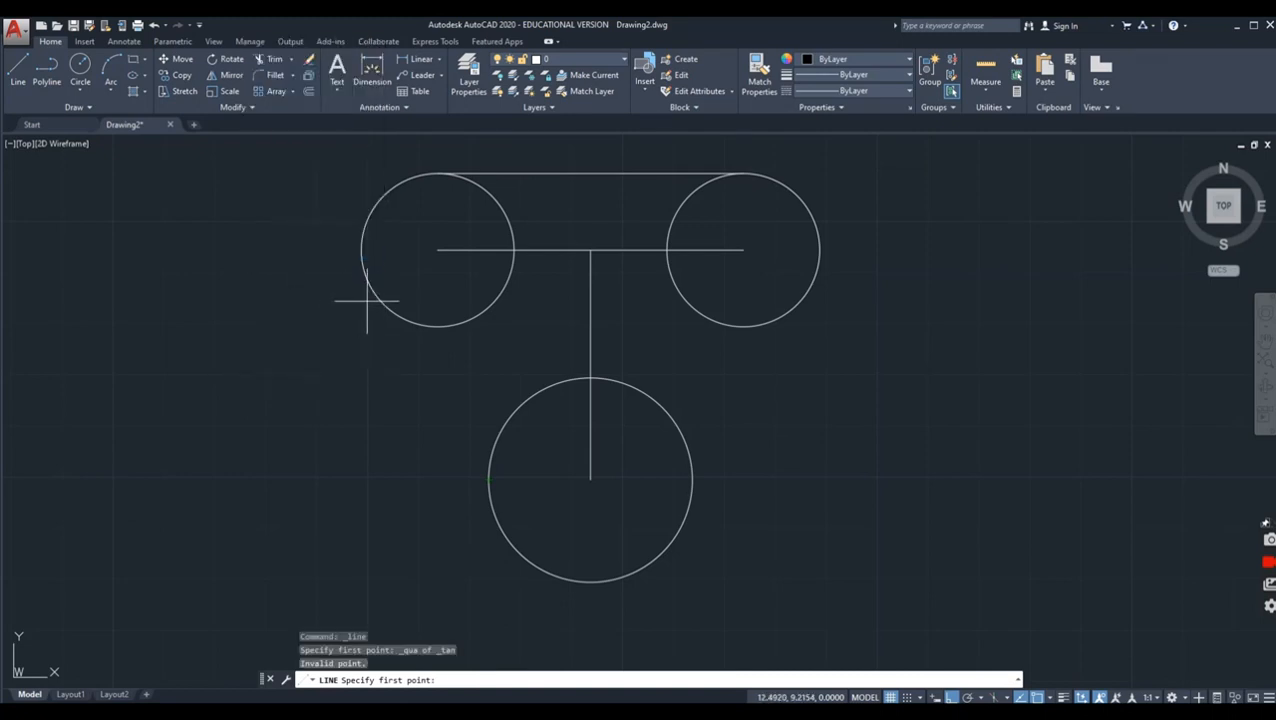
pyautogui.keyDown('shift'); pyautogui.rightClick(293, 379); pyautogui.keyUp('shift')
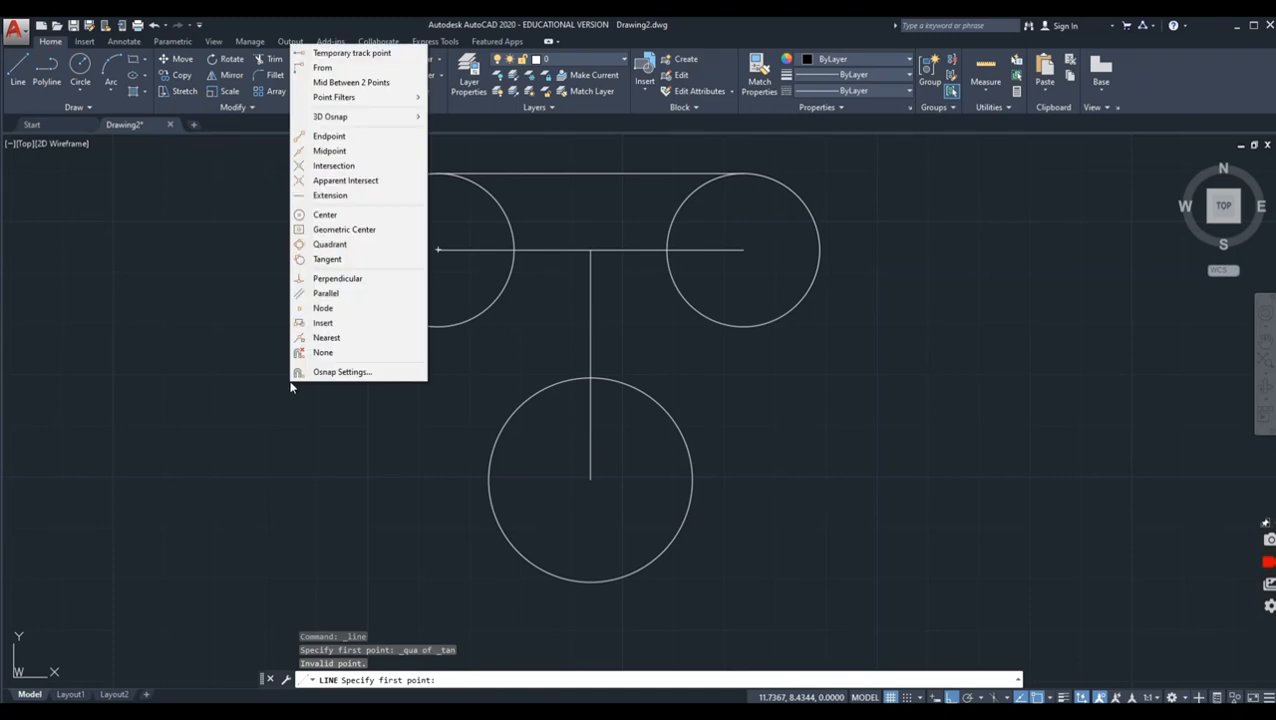
pyautogui.click(338, 261)
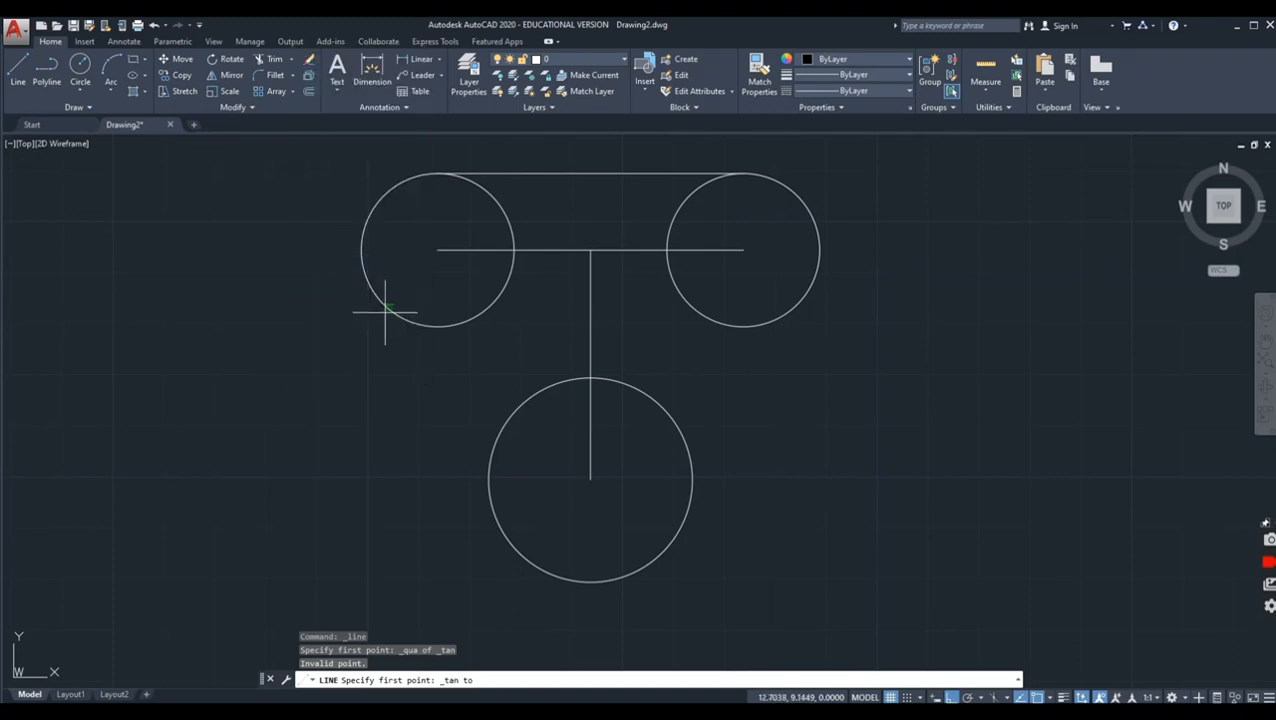
pyautogui.click(382, 312)
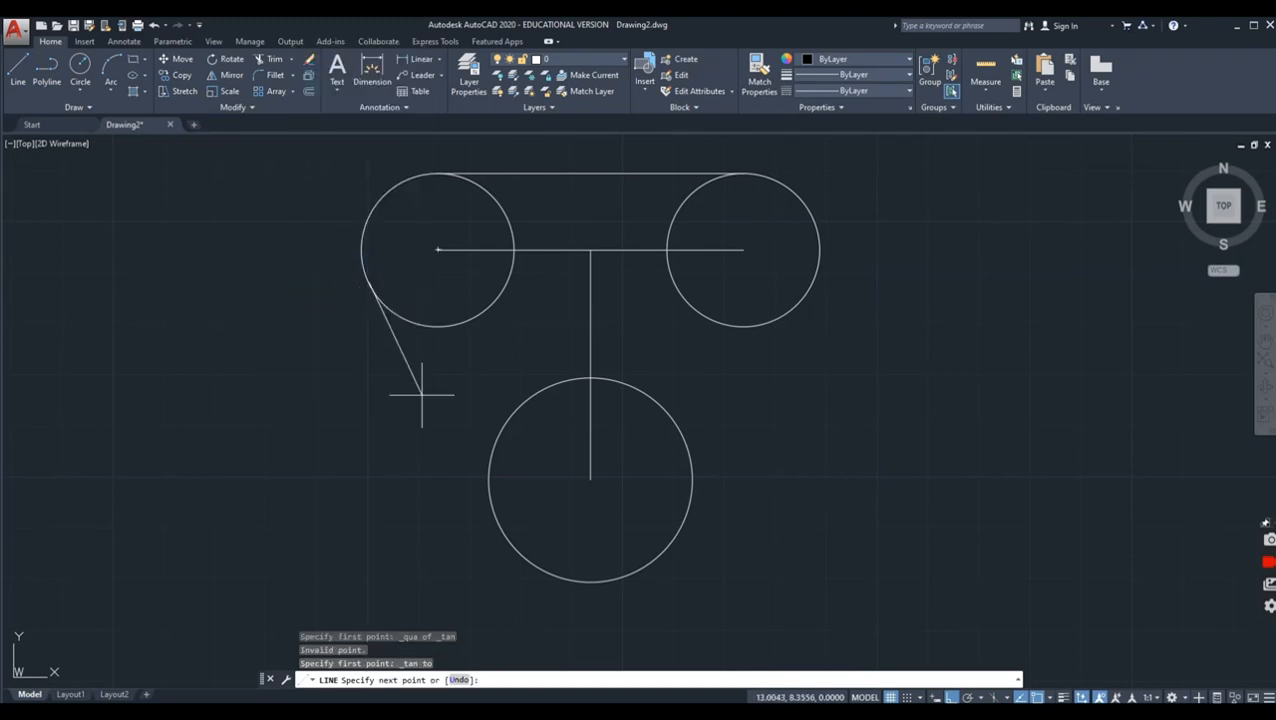
# Step: Finish the line with a tangent snap on the left side of the lower circle
pyautogui.keyDown('shift'); pyautogui.rightClick(481, 512); pyautogui.keyUp('shift')
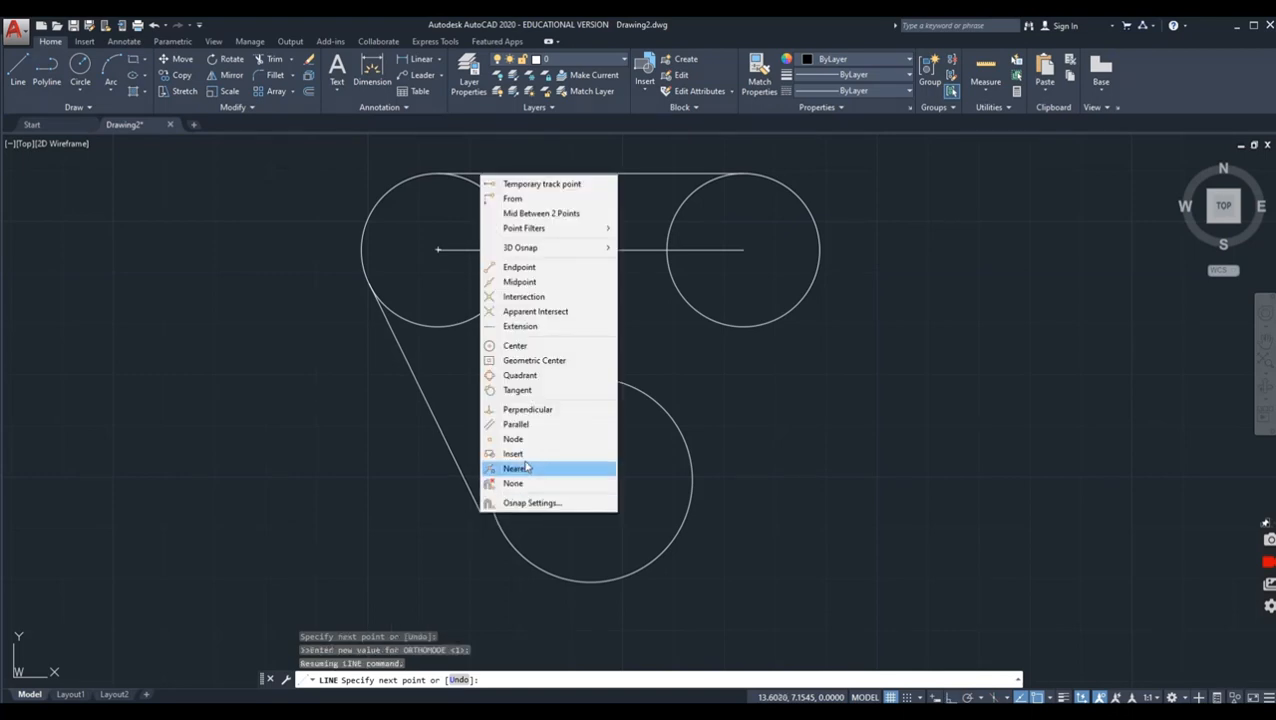
pyautogui.click(529, 378)
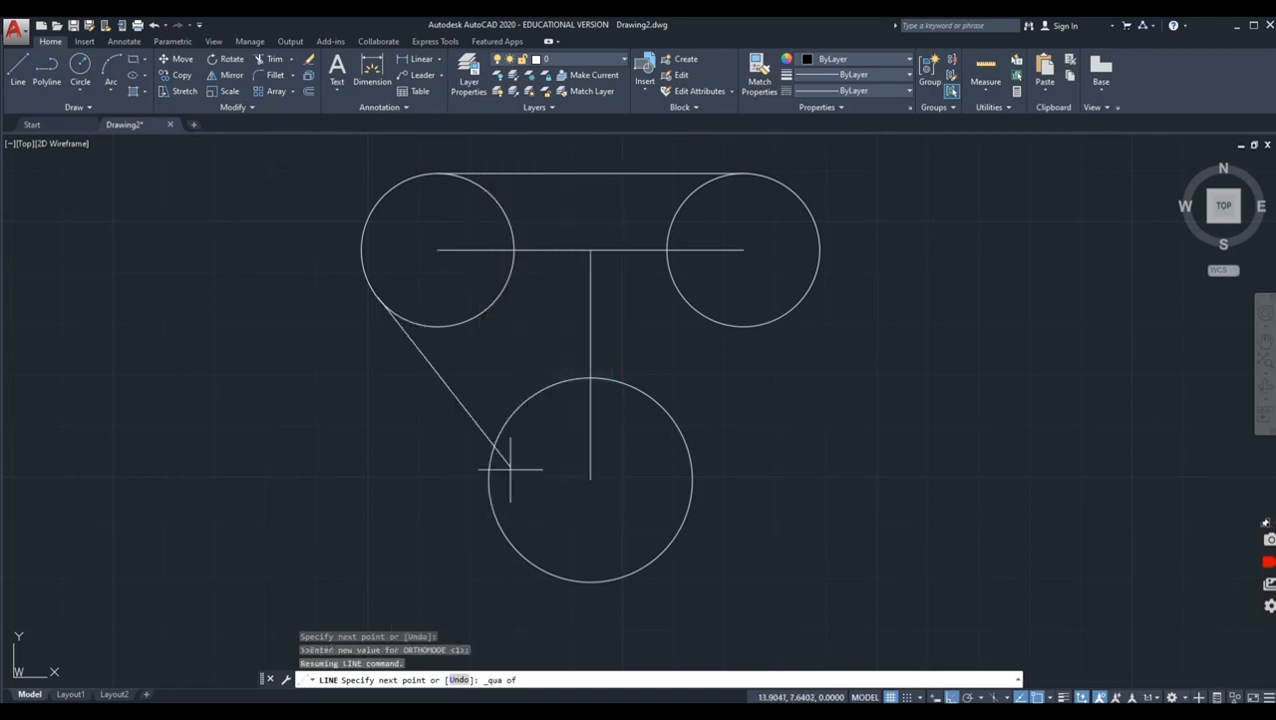
pyautogui.keyDown('shift'); pyautogui.rightClick(427, 426); pyautogui.keyUp('shift')
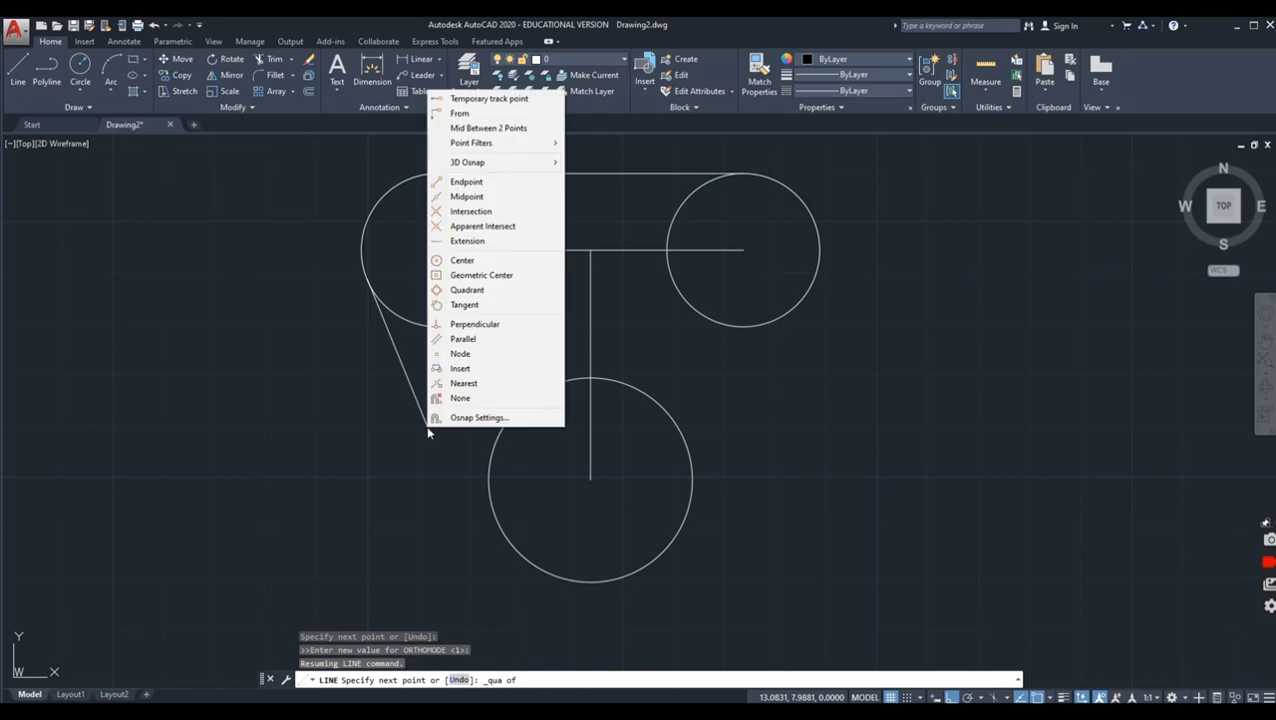
pyautogui.click(486, 304)
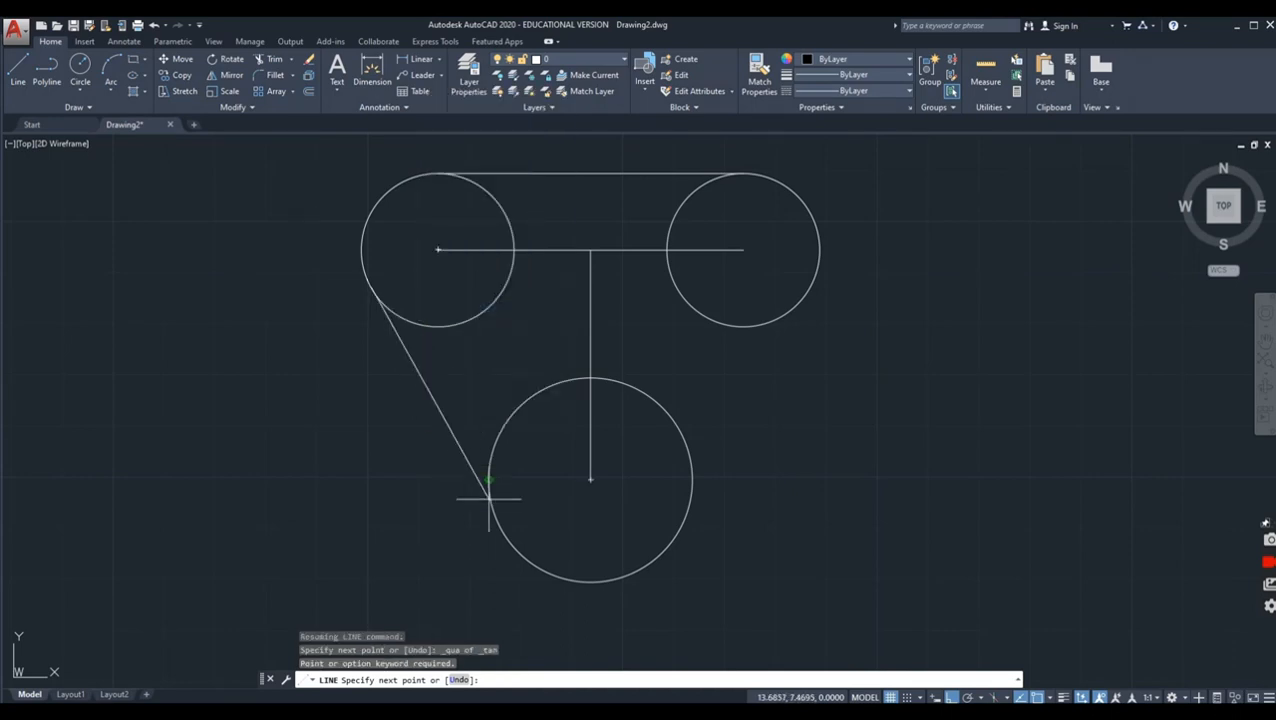
pyautogui.keyDown('shift'); pyautogui.rightClick(443, 441); pyautogui.keyUp('shift')
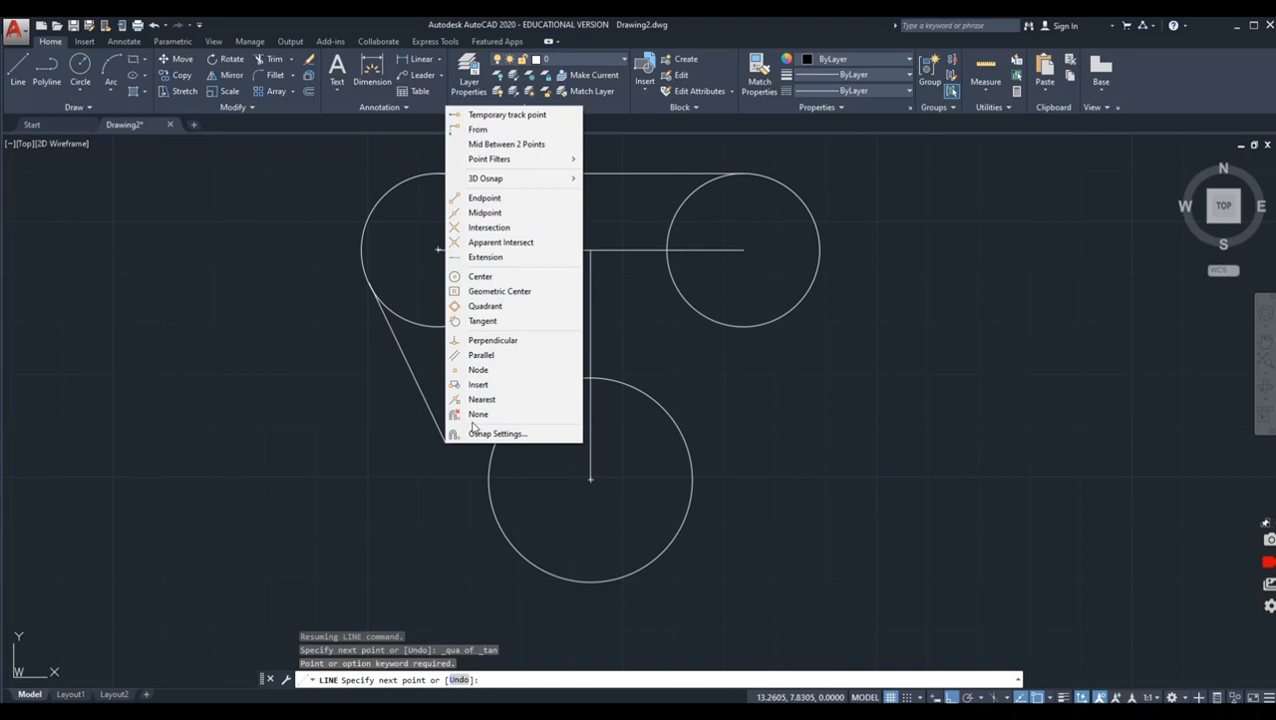
pyautogui.click(508, 321)
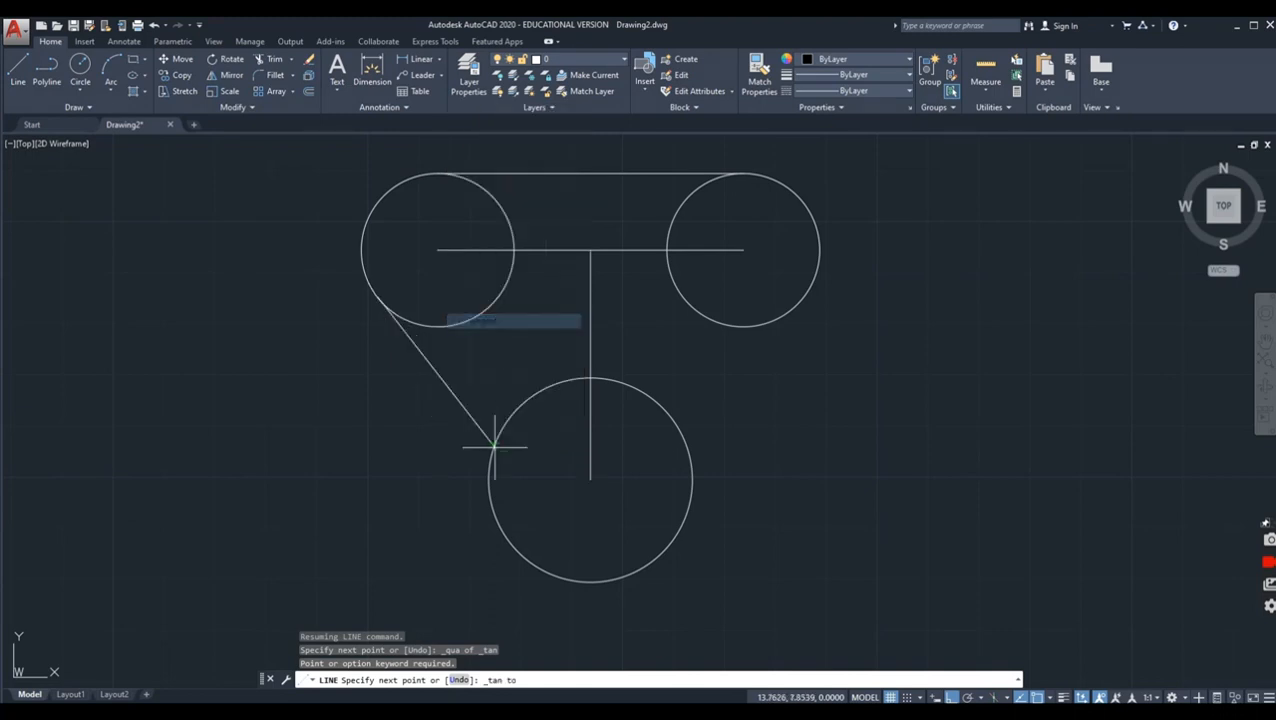
pyautogui.click(495, 517)
pyautogui.rightClick(789, 491)
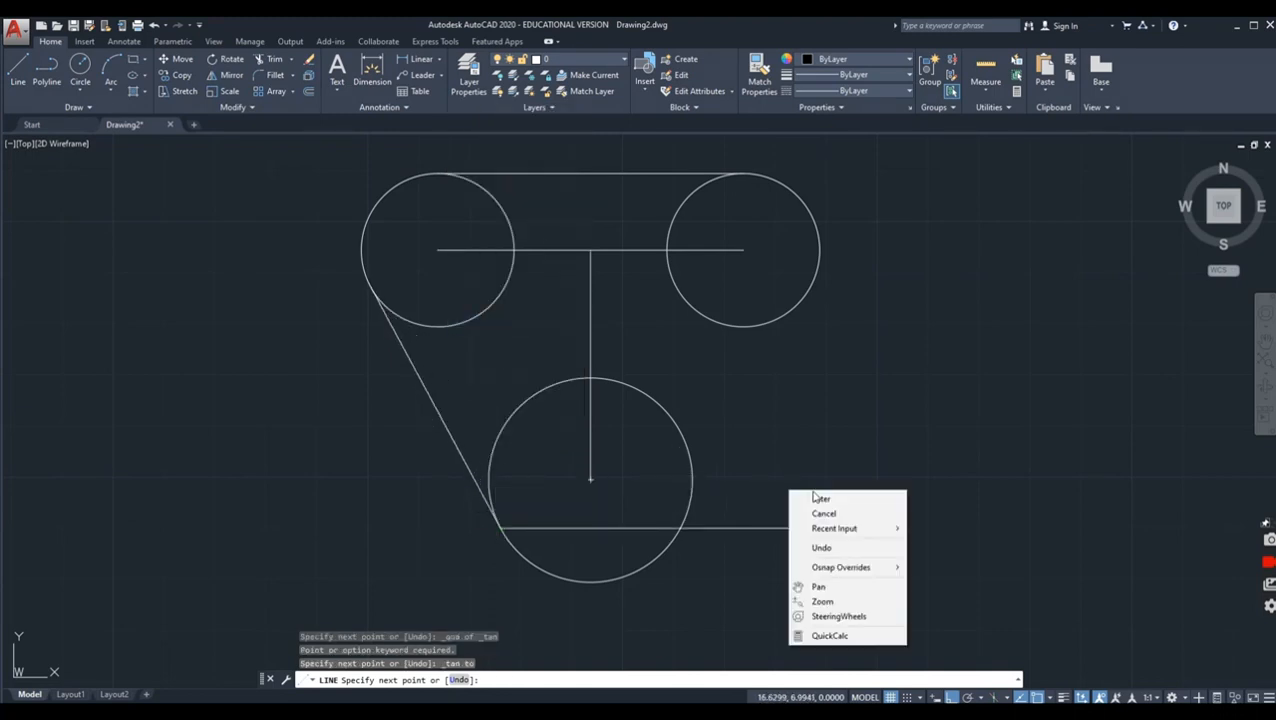
pyautogui.click(825, 498)
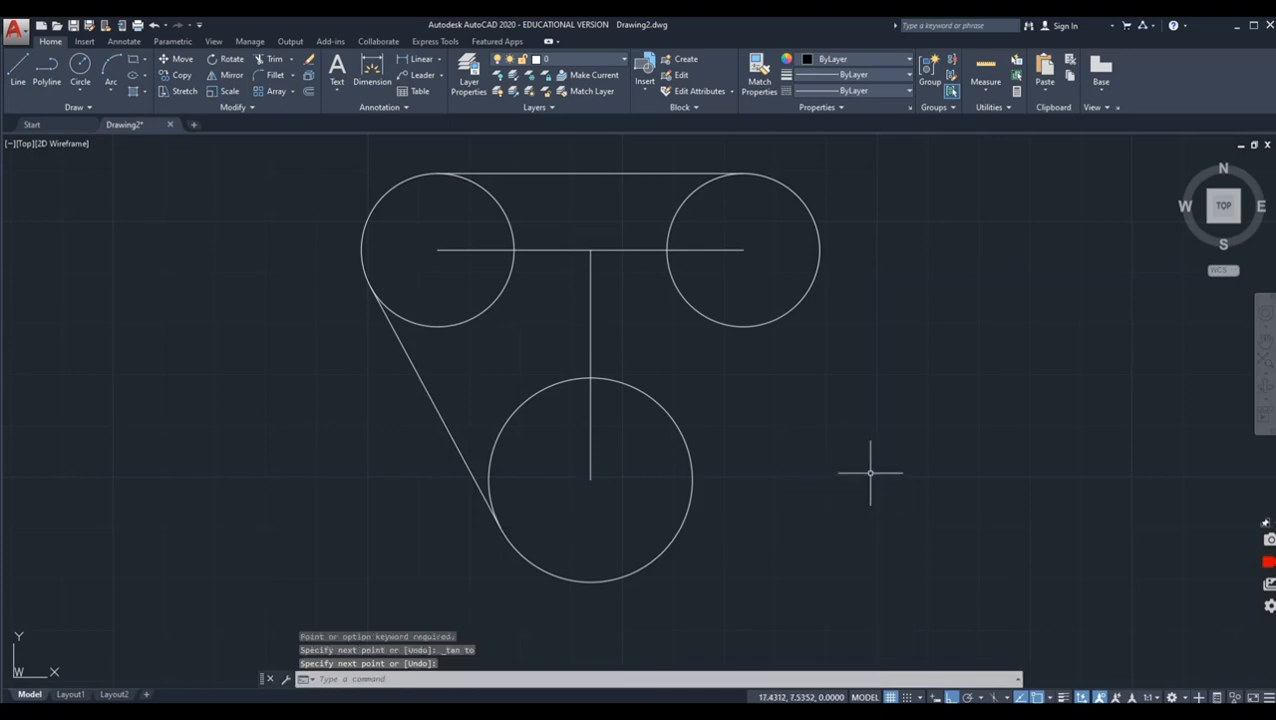
# Step: Draw a line tangent to the outer right side of the upper-right circle and the right side of the lower circle
pyautogui.click(19, 68)
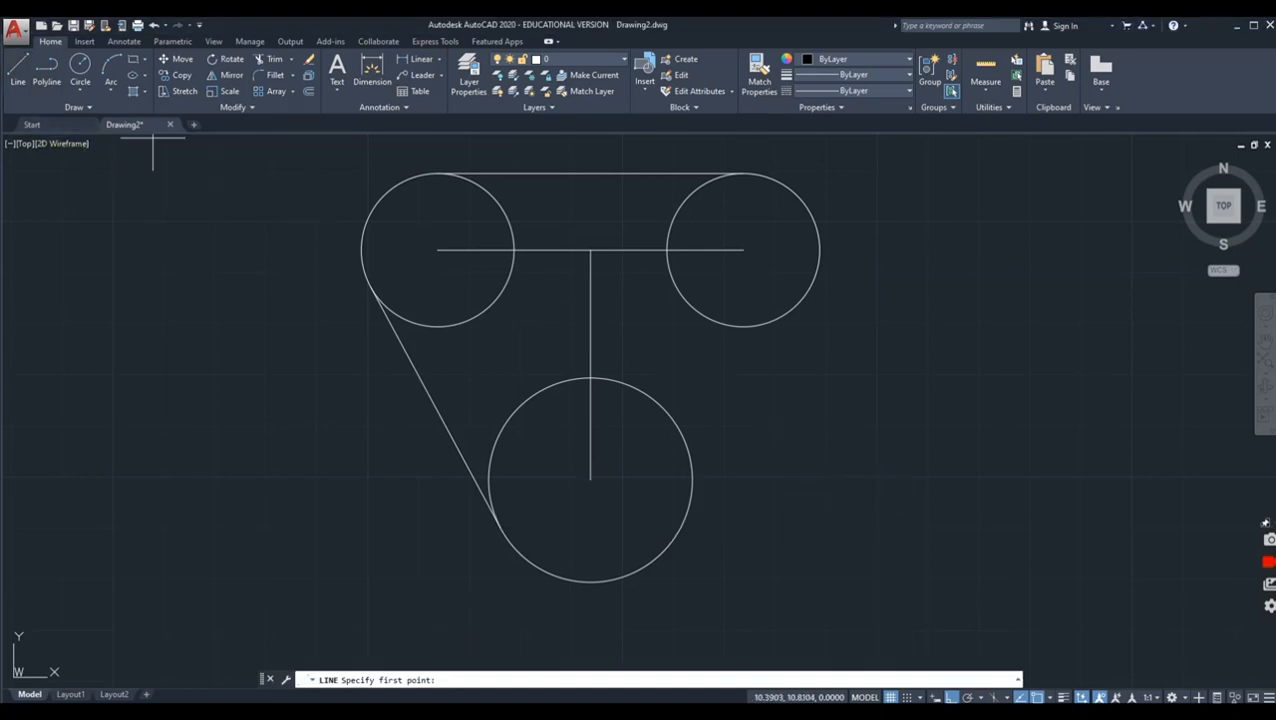
pyautogui.keyDown('shift'); pyautogui.rightClick(896, 395); pyautogui.keyUp('shift')
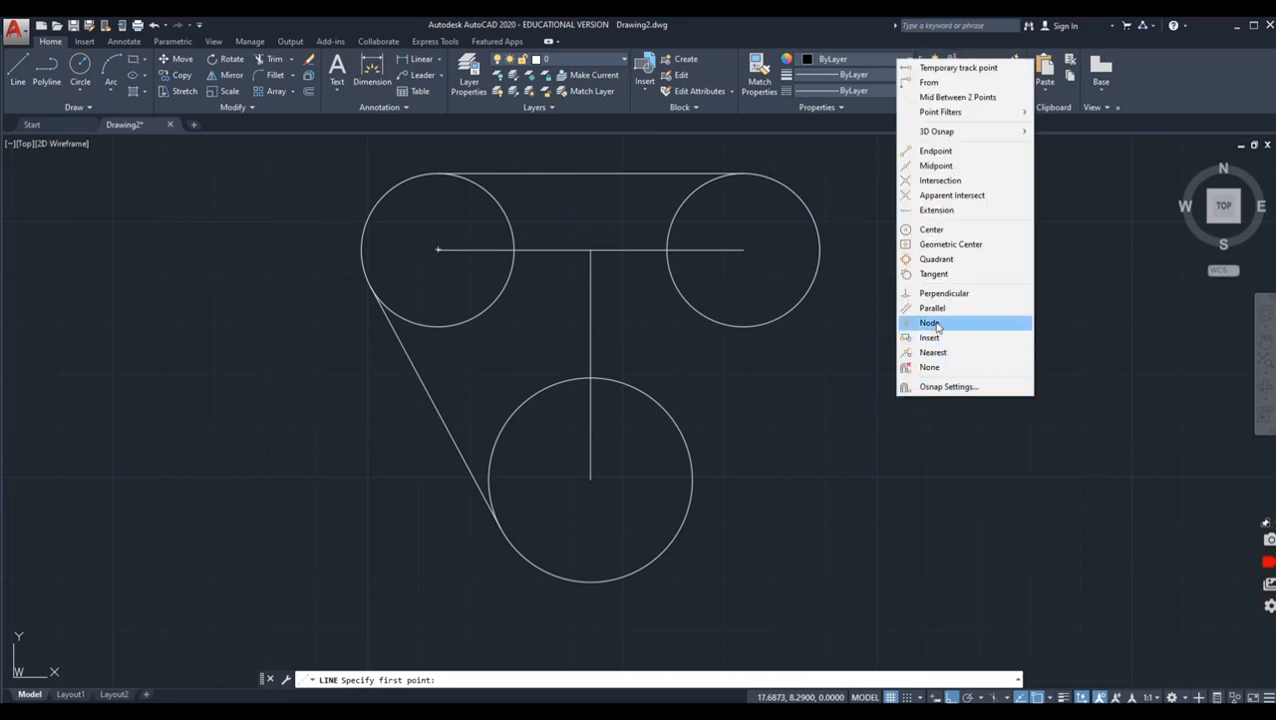
pyautogui.click(922, 274)
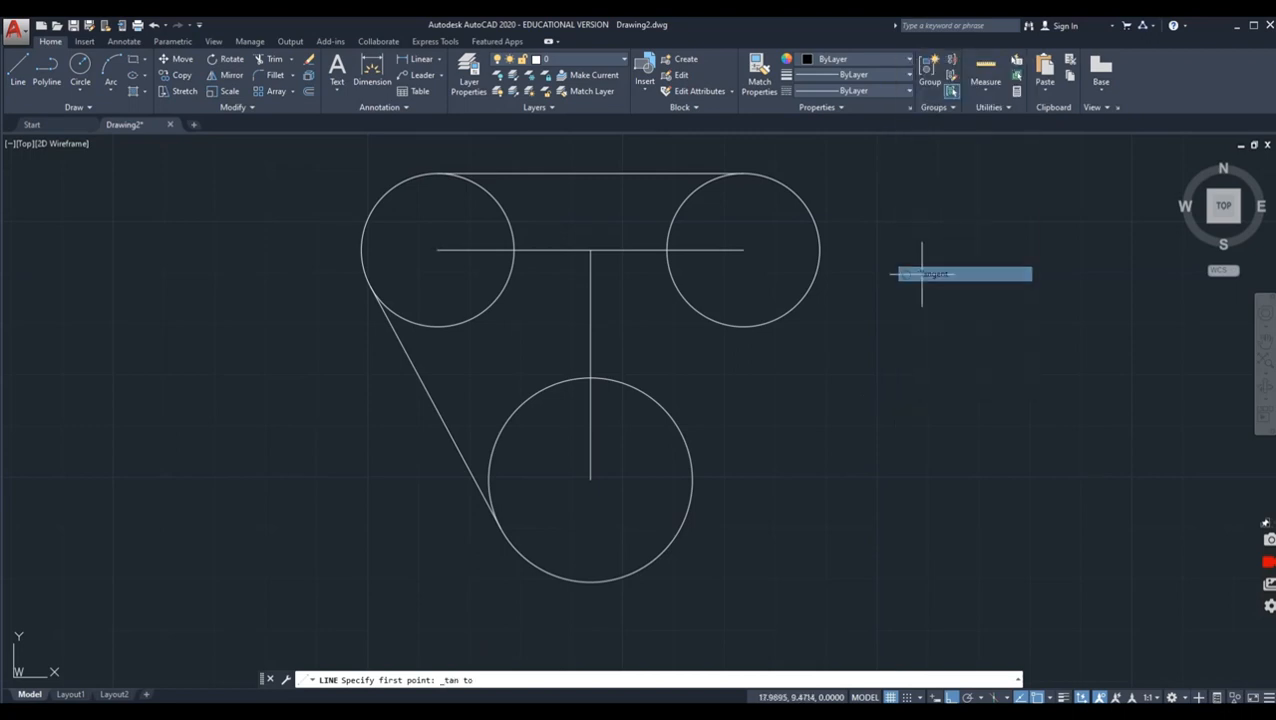
pyautogui.click(817, 276)
pyautogui.keyDown('shift'); pyautogui.rightClick(883, 381); pyautogui.keyUp('shift')
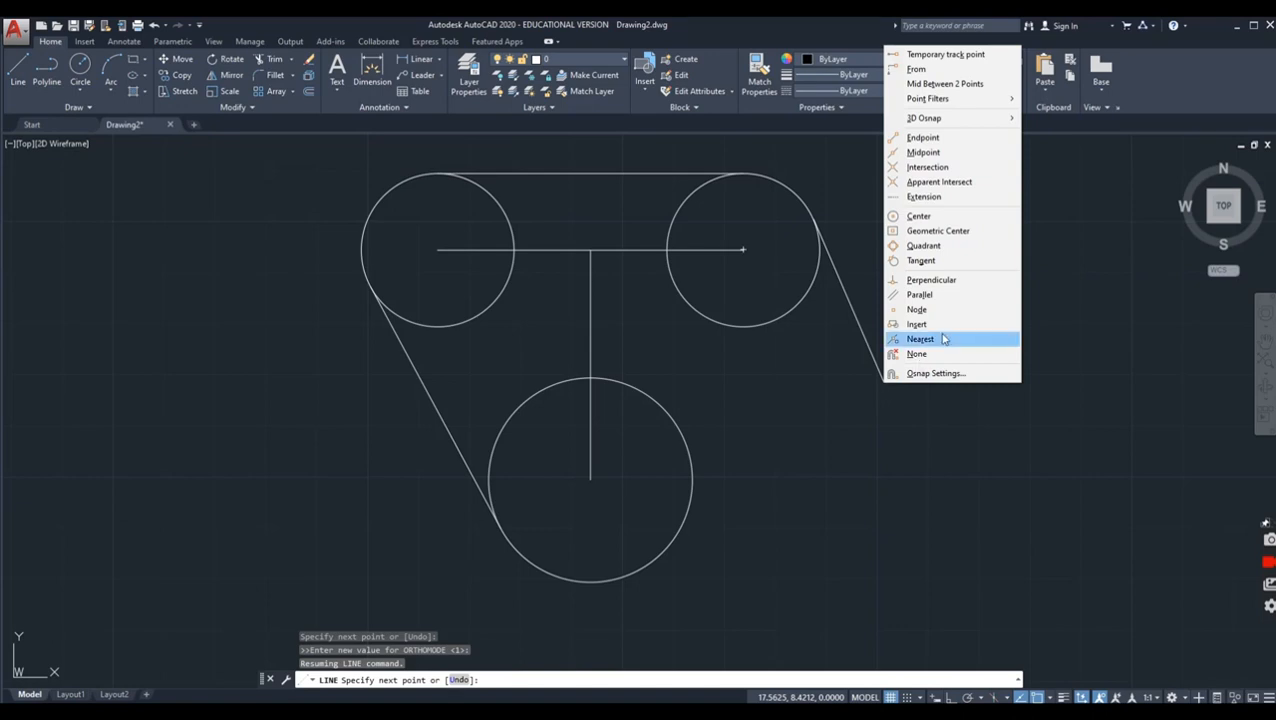
pyautogui.click(937, 261)
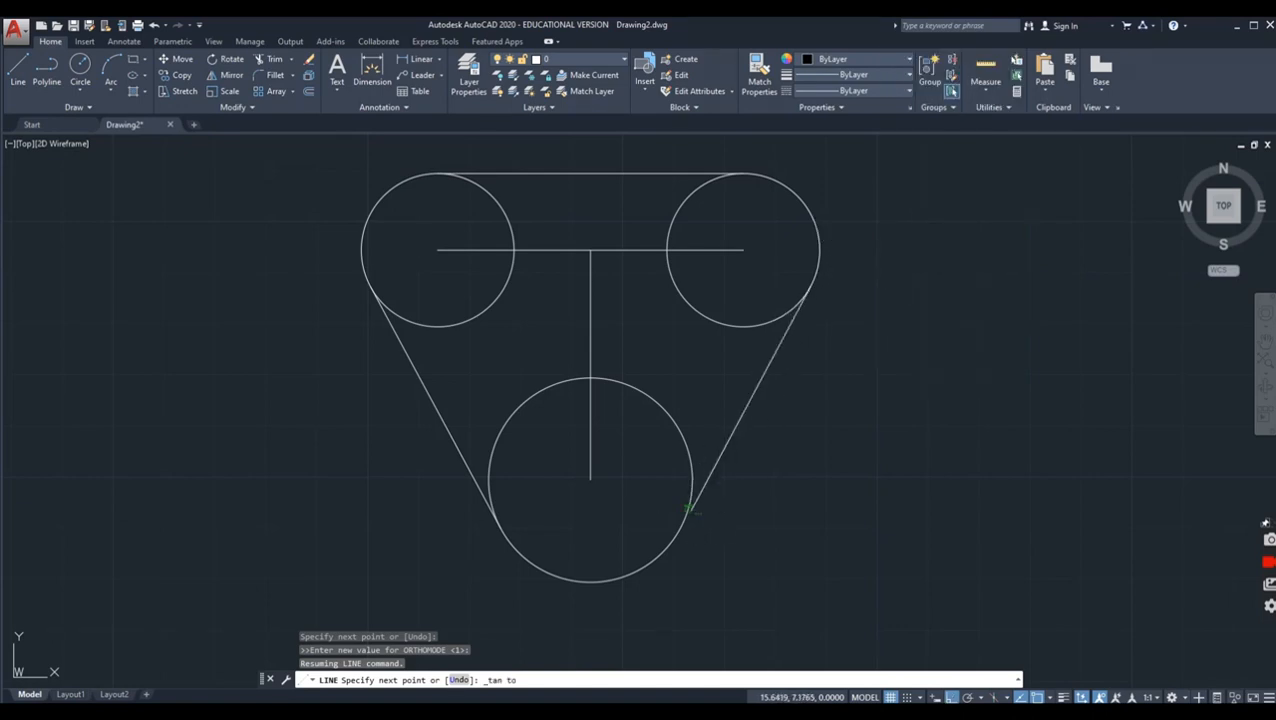
pyautogui.click(690, 512)
pyautogui.rightClick(778, 487)
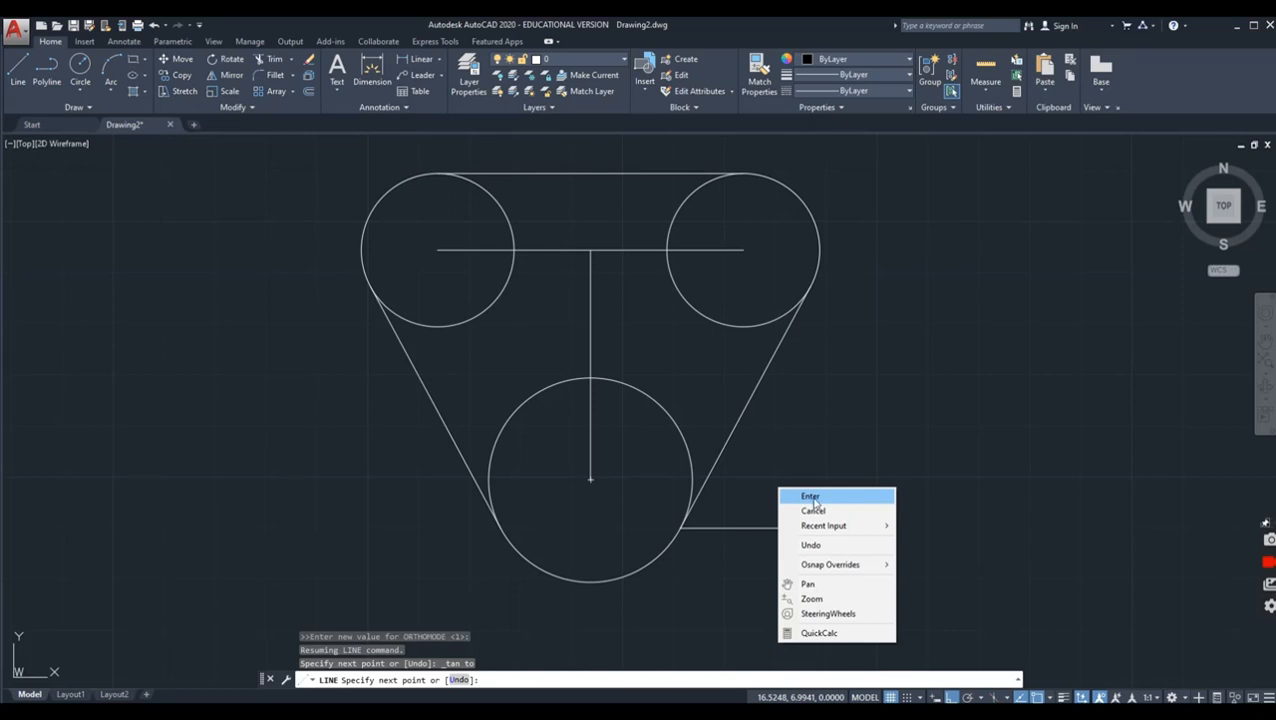
pyautogui.click(812, 497)
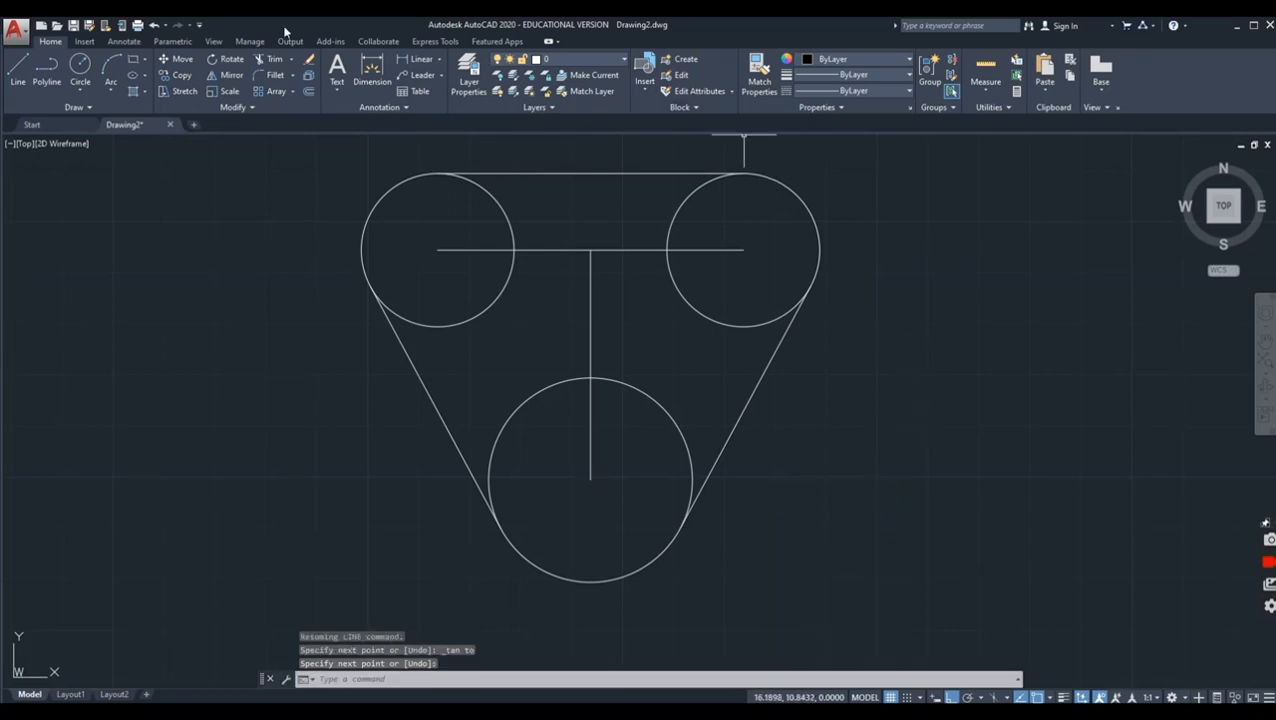
pyautogui.click(268, 59)
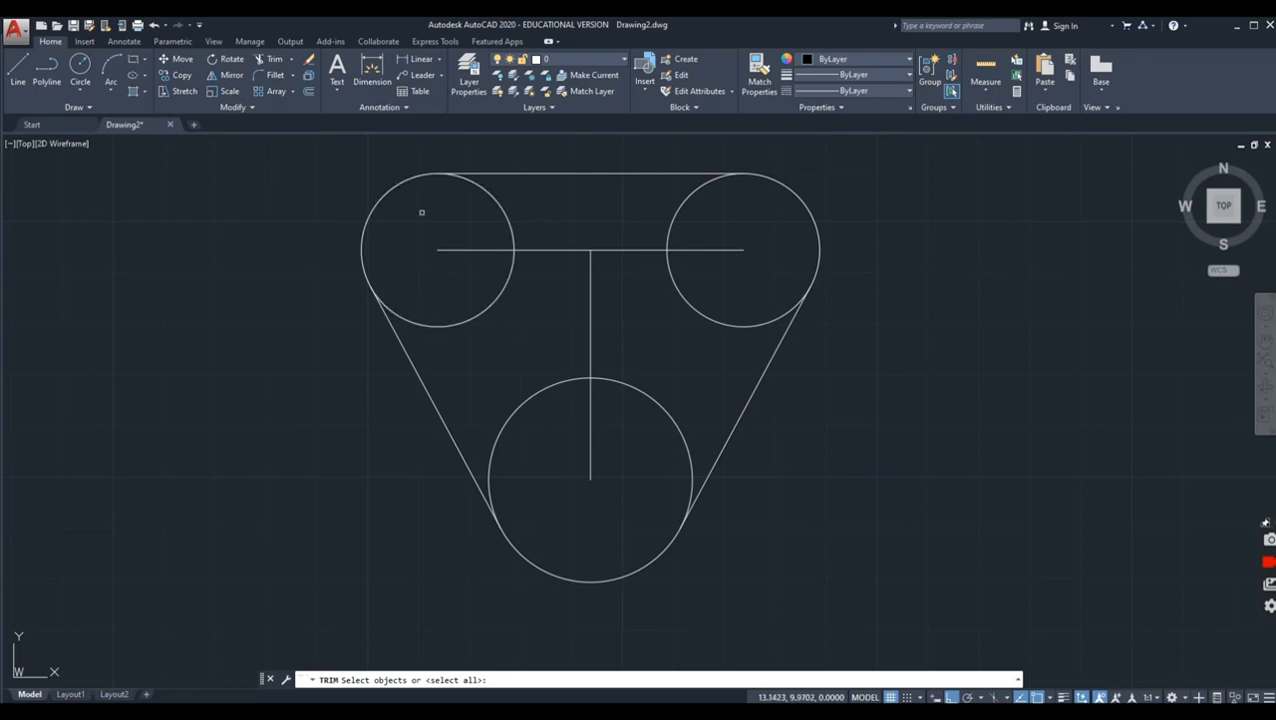
pyautogui.click(272, 60)
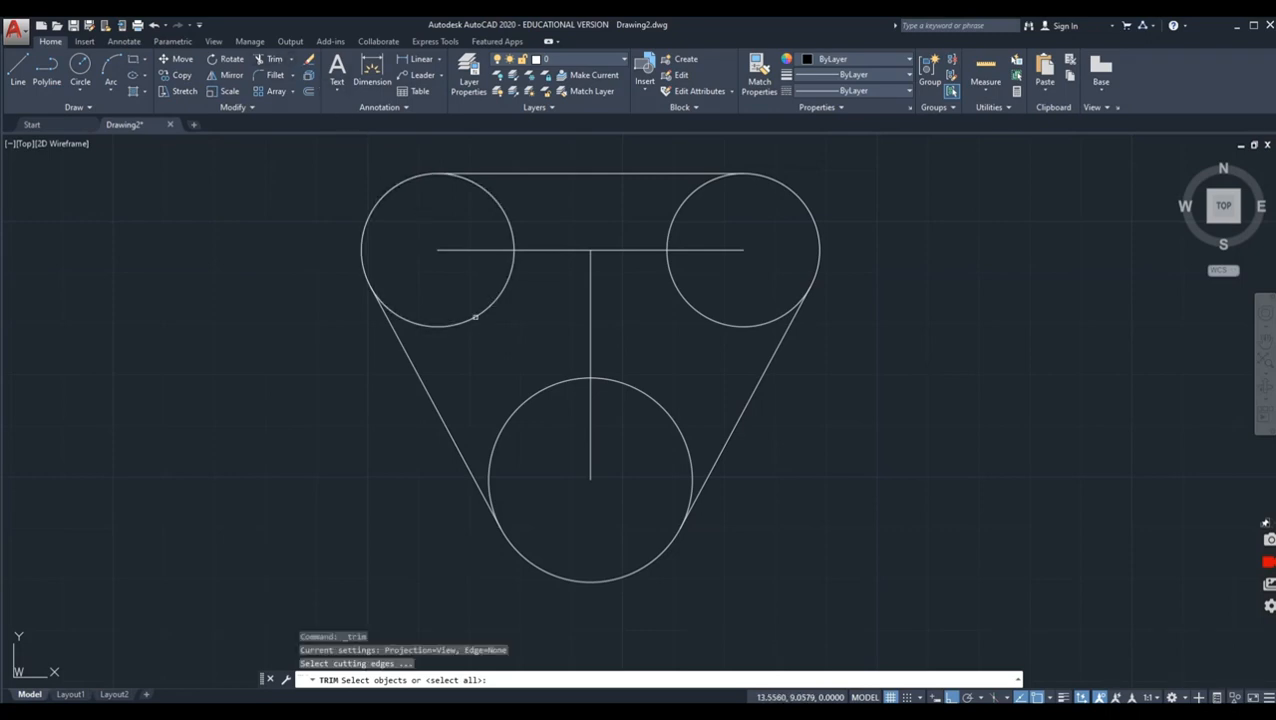
pyautogui.click(473, 317)
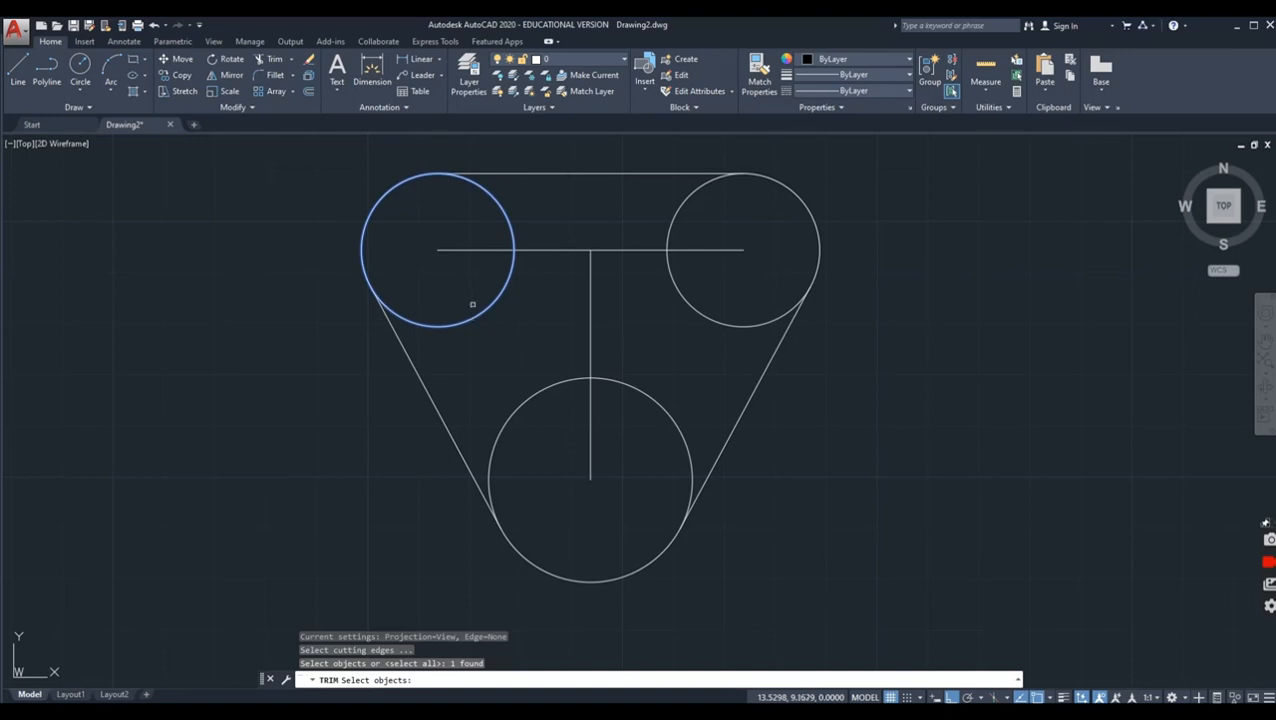
pyautogui.press('Return')
pyautogui.click(484, 252)
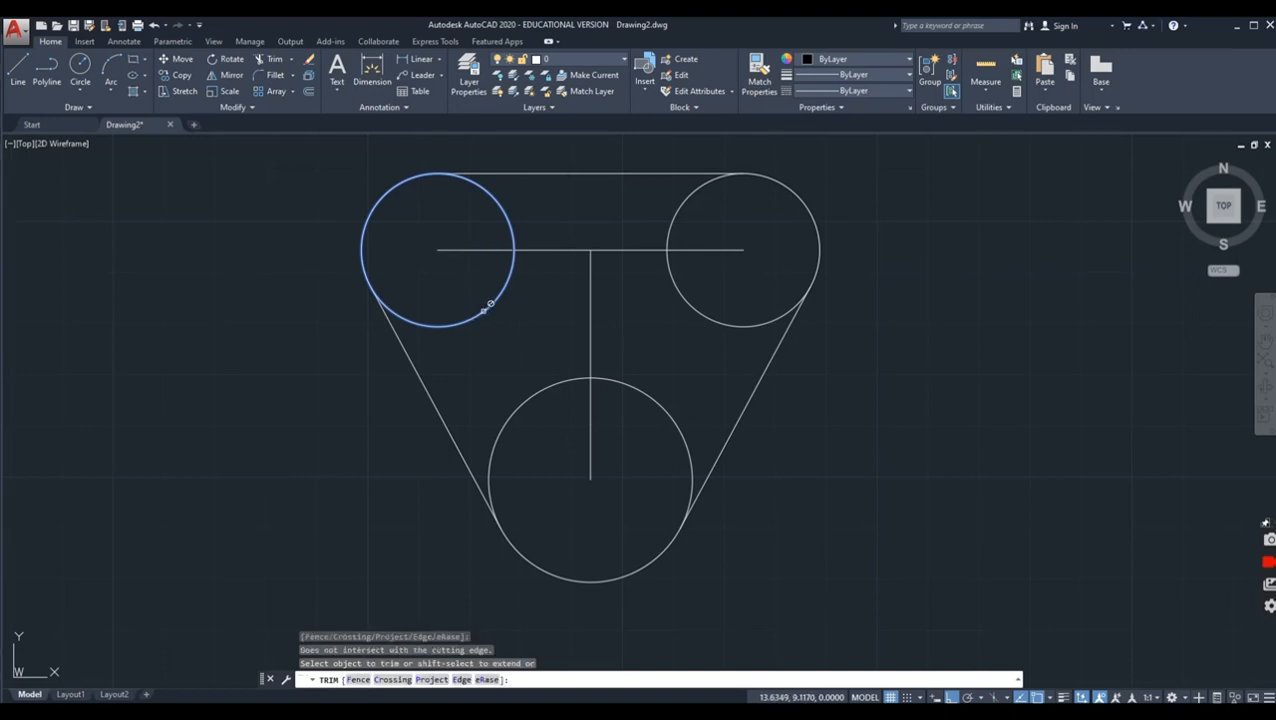
pyautogui.press('Escape')
# Step: Trim away the inner arcs of both upper circles and the horizontal line's end inside the right circle, using all objects as cutting edges
pyautogui.press('Return')
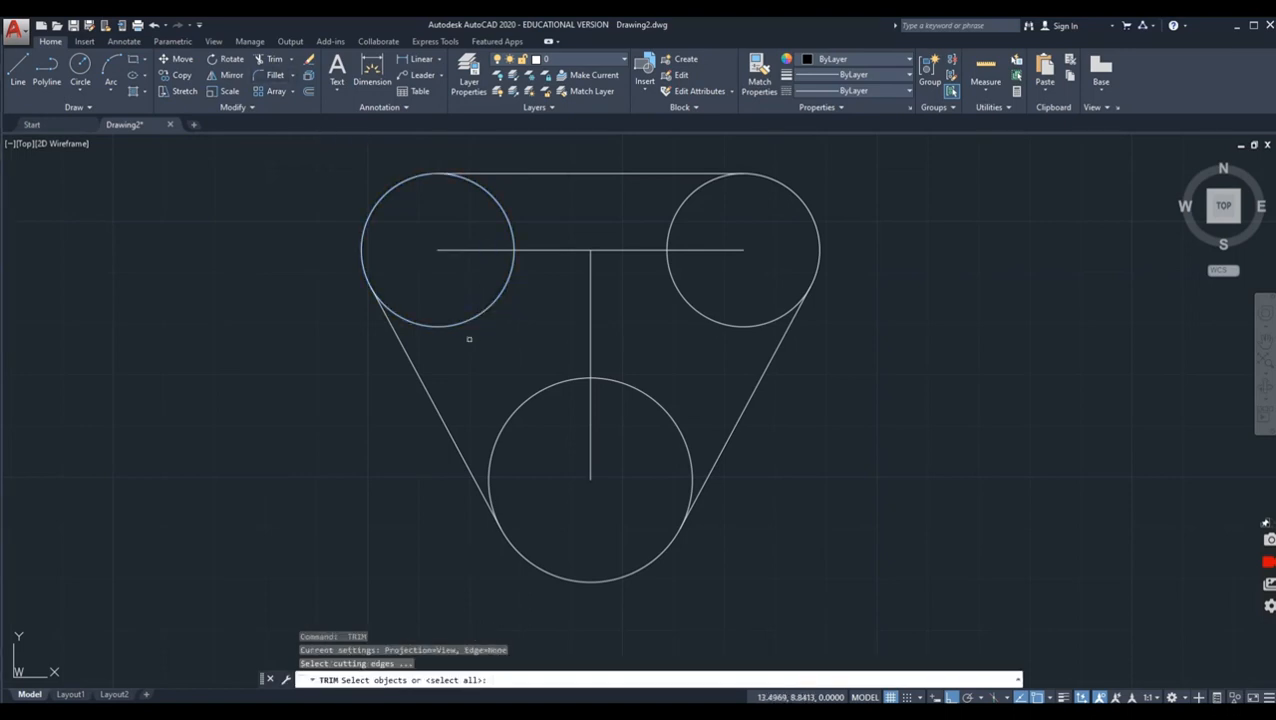
pyautogui.press('Return')
pyautogui.click(467, 317)
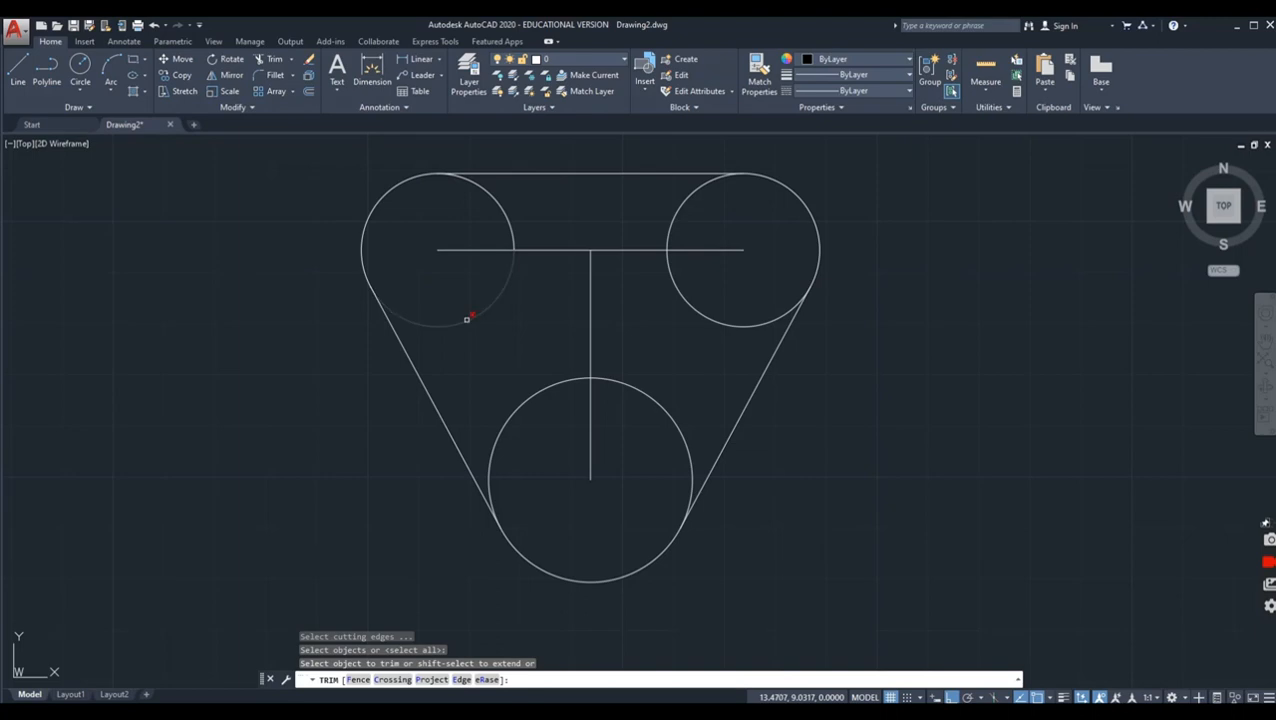
pyautogui.click(501, 227)
pyautogui.click(676, 221)
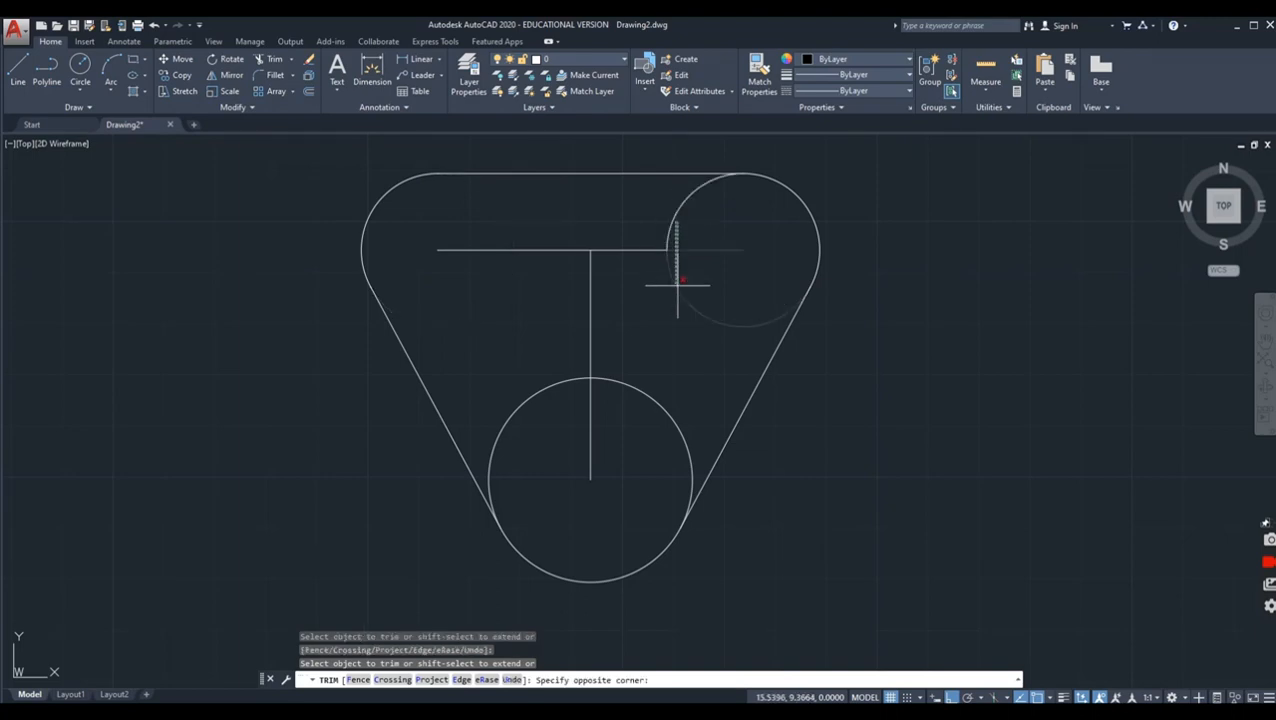
pyautogui.click(723, 318)
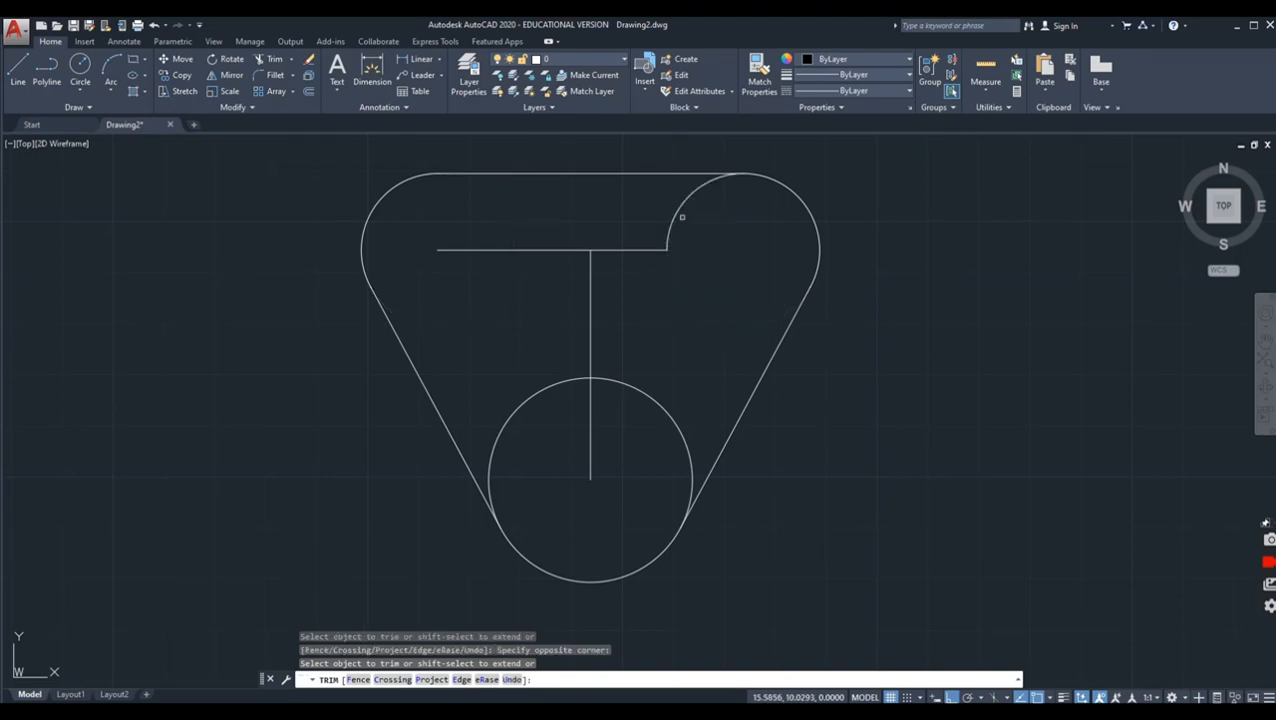
pyautogui.click(682, 217)
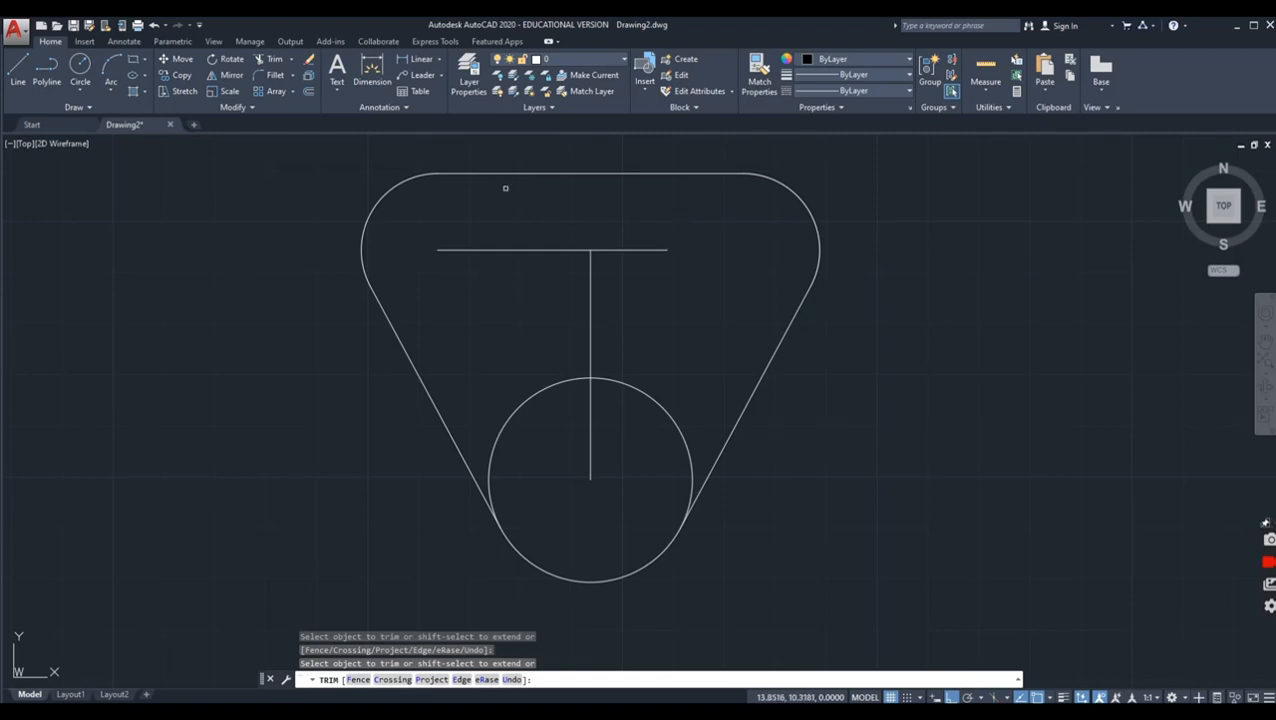
pyautogui.press('Escape')
# Step: Delete the remaining horizontal and vertical construction lines inside the outline
pyautogui.click(488, 250)
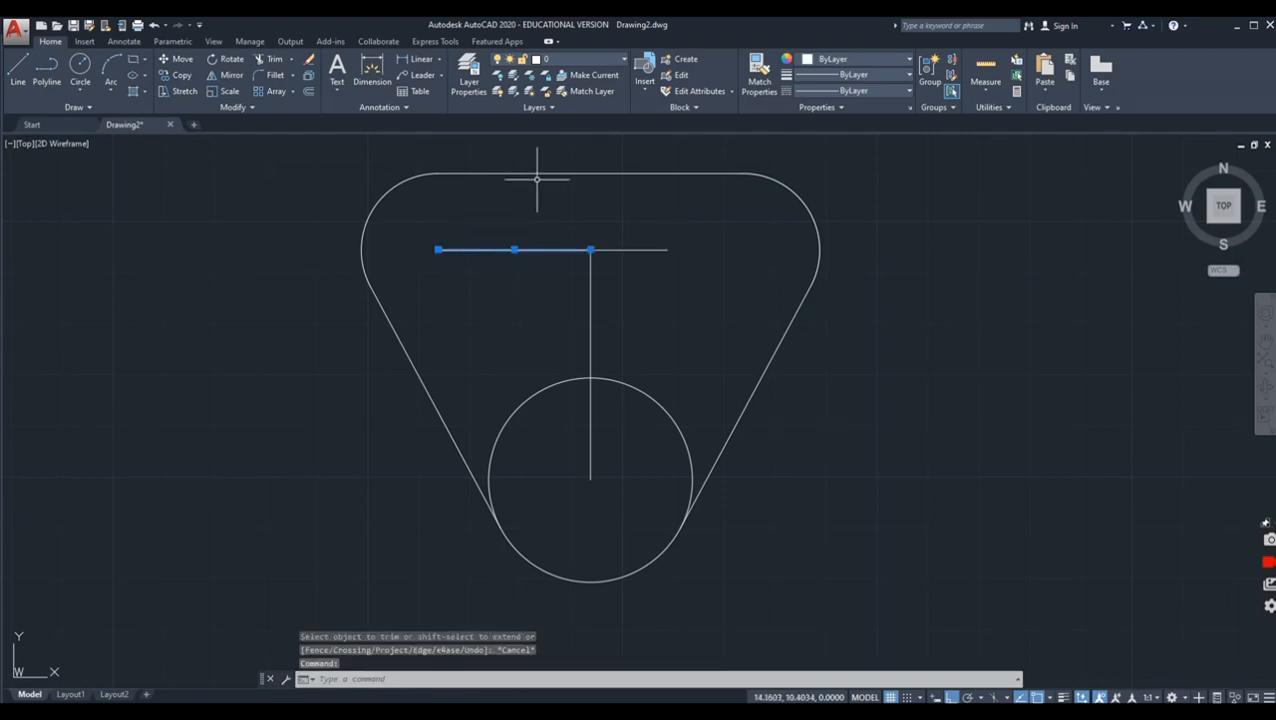
pyautogui.press('Delete')
pyautogui.click(626, 251)
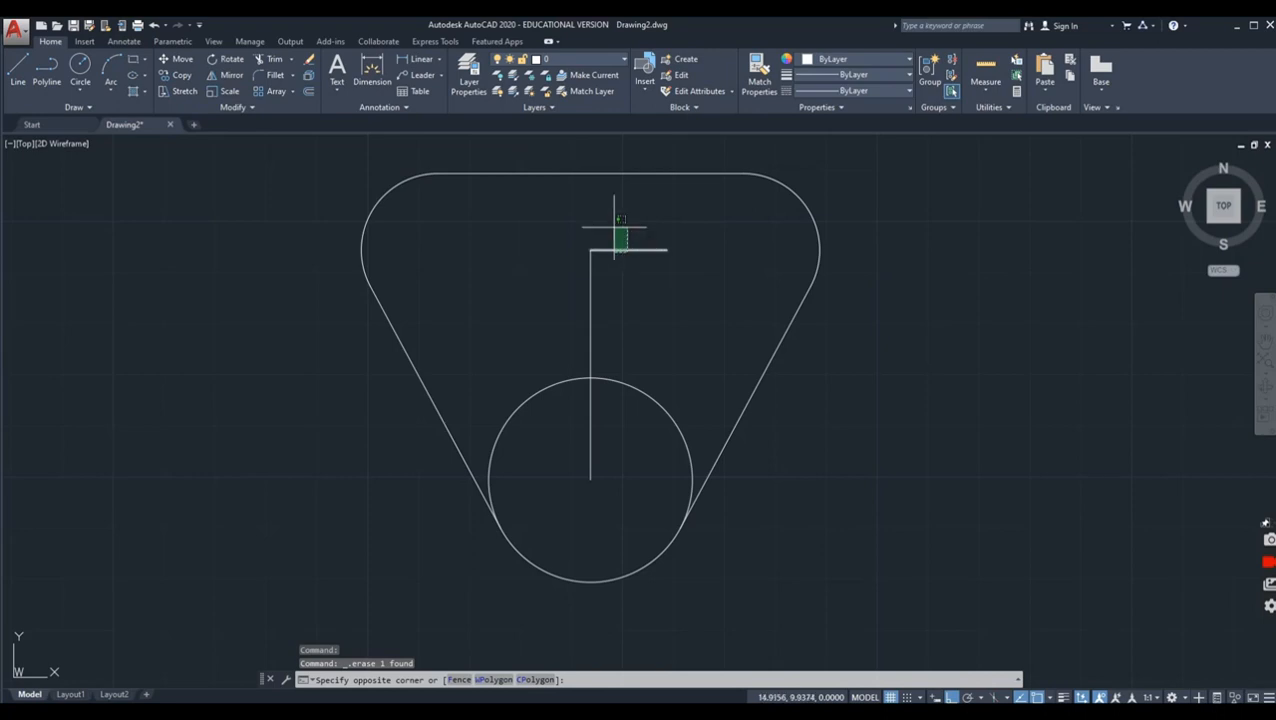
pyautogui.click(613, 220)
pyautogui.press('Delete')
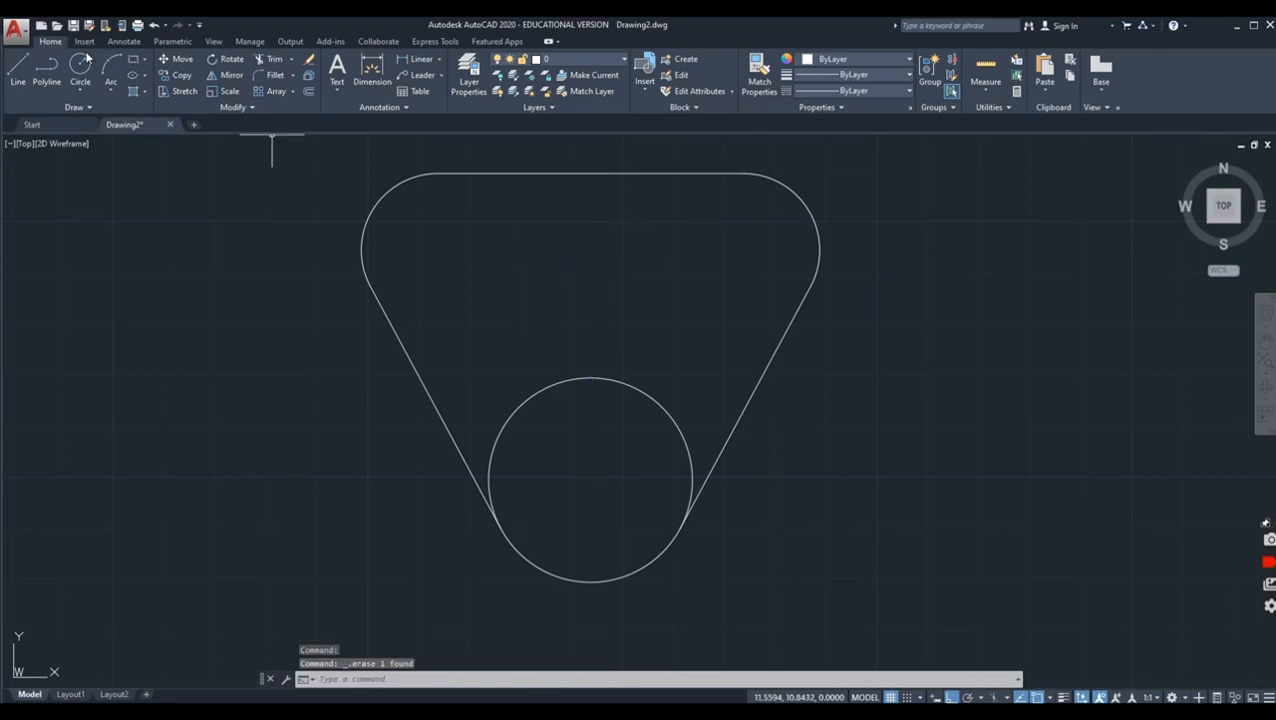
# Step: Draw a 0.1875 horizontal line leftward, starting 1 unit below the midpoint of the outline's top line
pyautogui.click(18, 70)
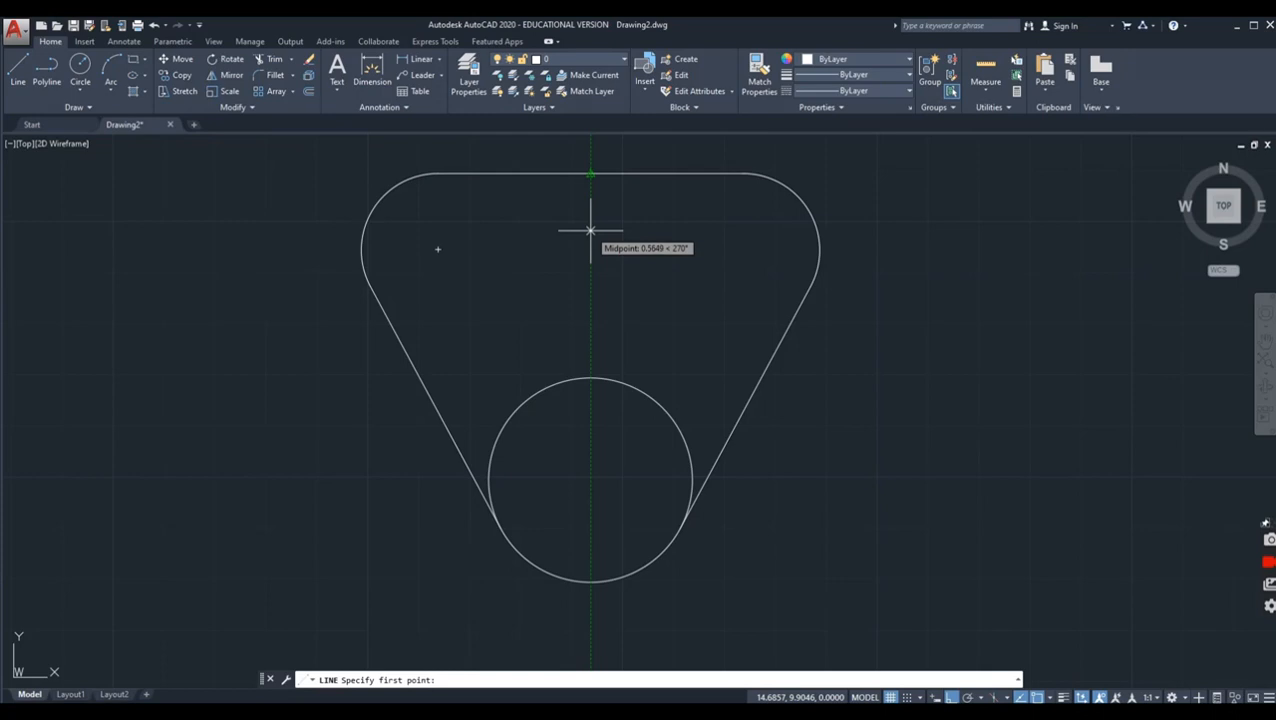
pyautogui.write('1')
pyautogui.press('Return')
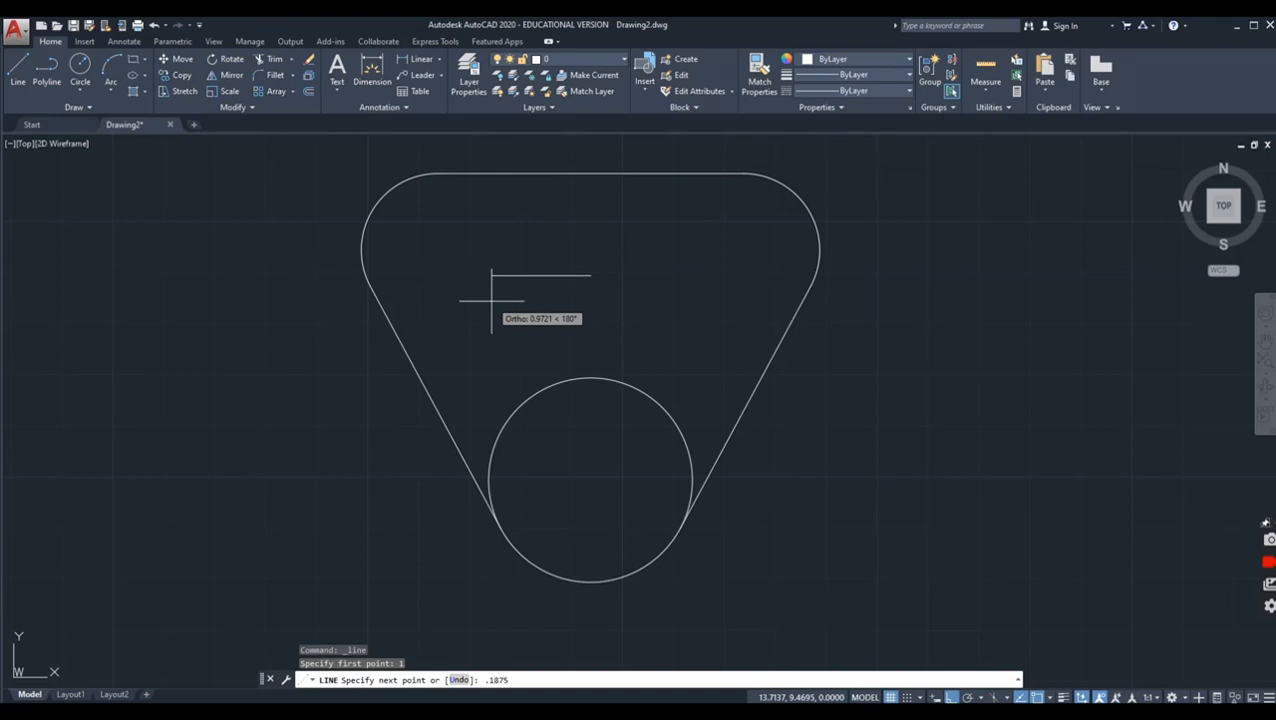
pyautogui.write('.1875')
pyautogui.press('Return')
pyautogui.press('Return')
pyautogui.press('Return')
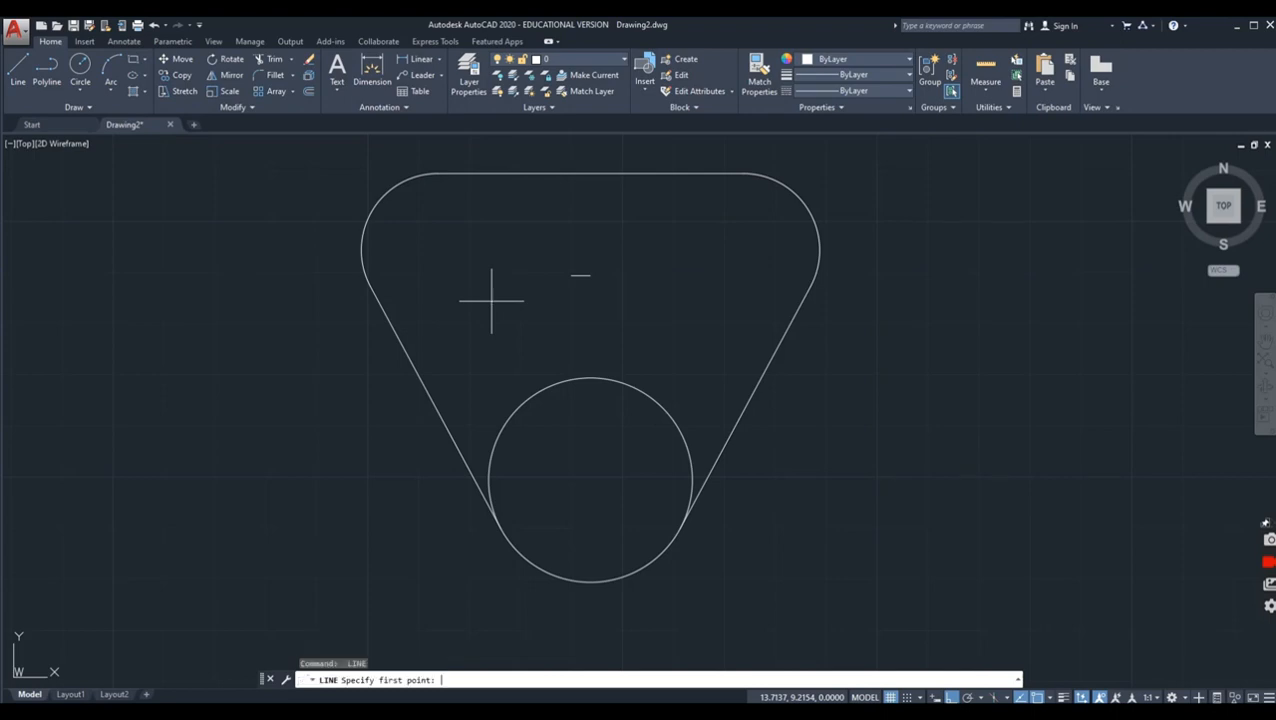
# Step: Draw a line 0.1875 rightward from the short line's right end, continuing vertically down into the lower circle
pyautogui.click(590, 275)
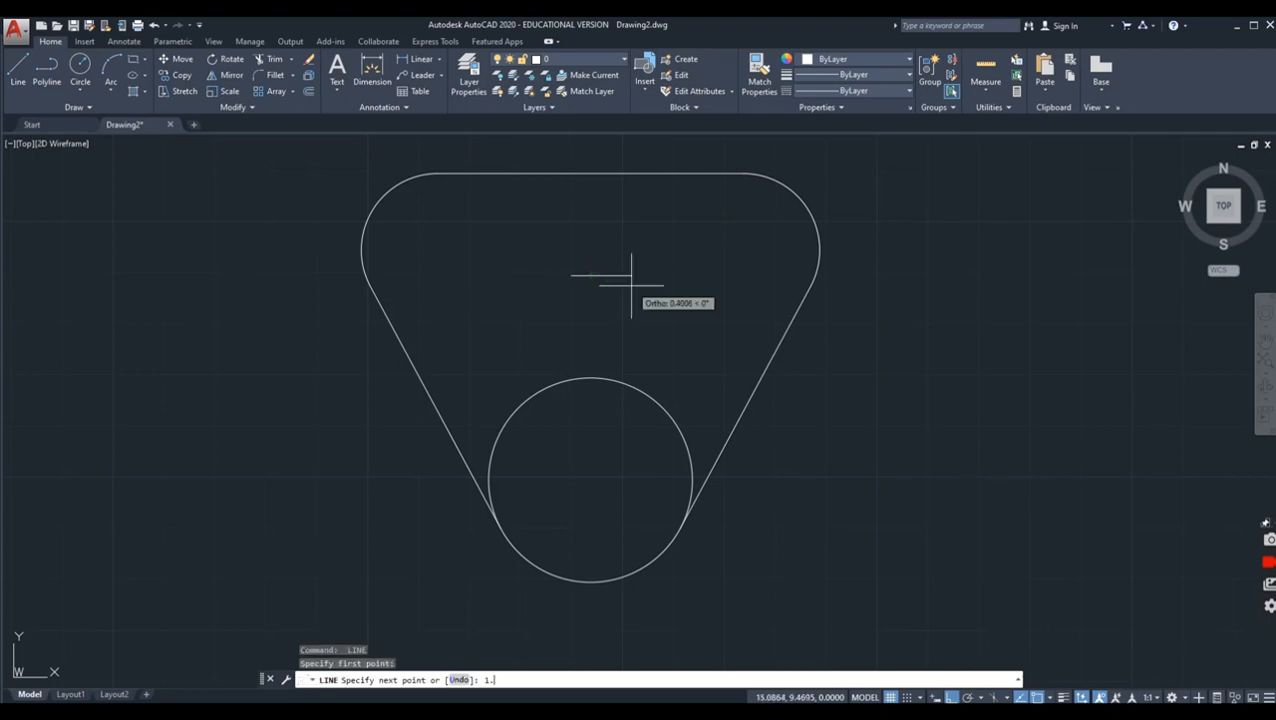
pyautogui.press('Return')
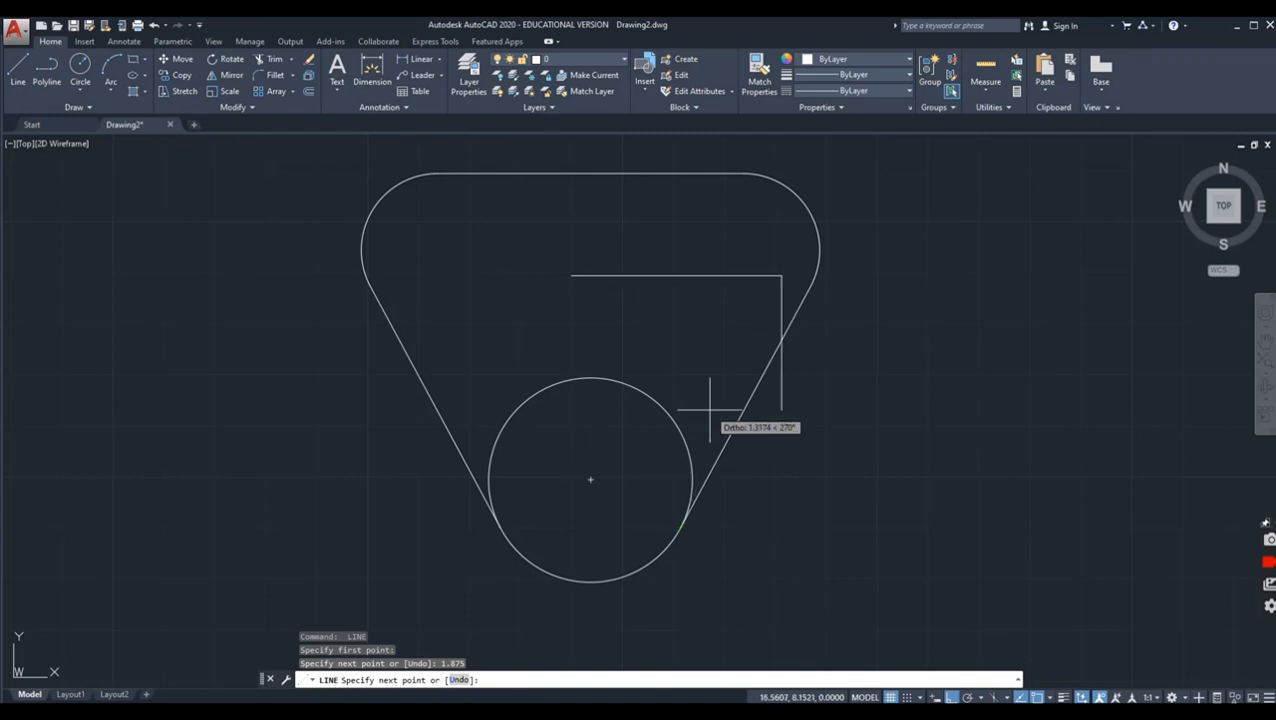
pyautogui.write('u')
pyautogui.press('Return')
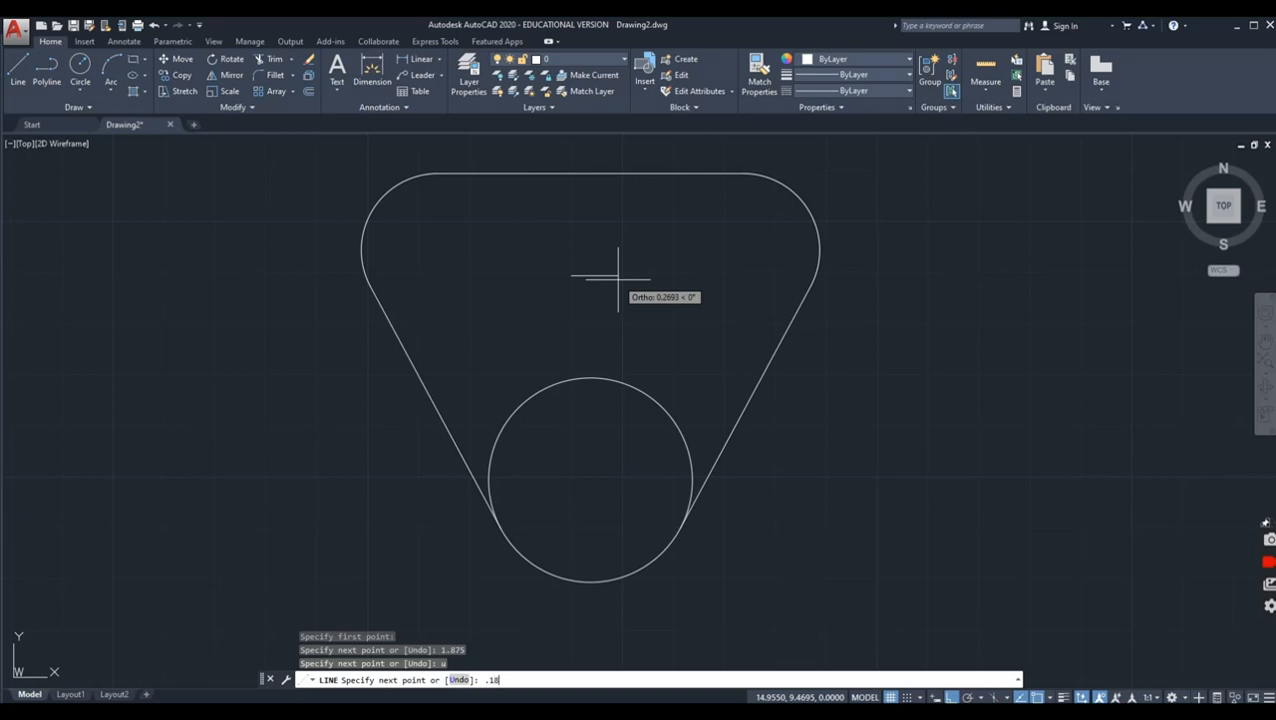
pyautogui.write('.1875')
pyautogui.press('Return')
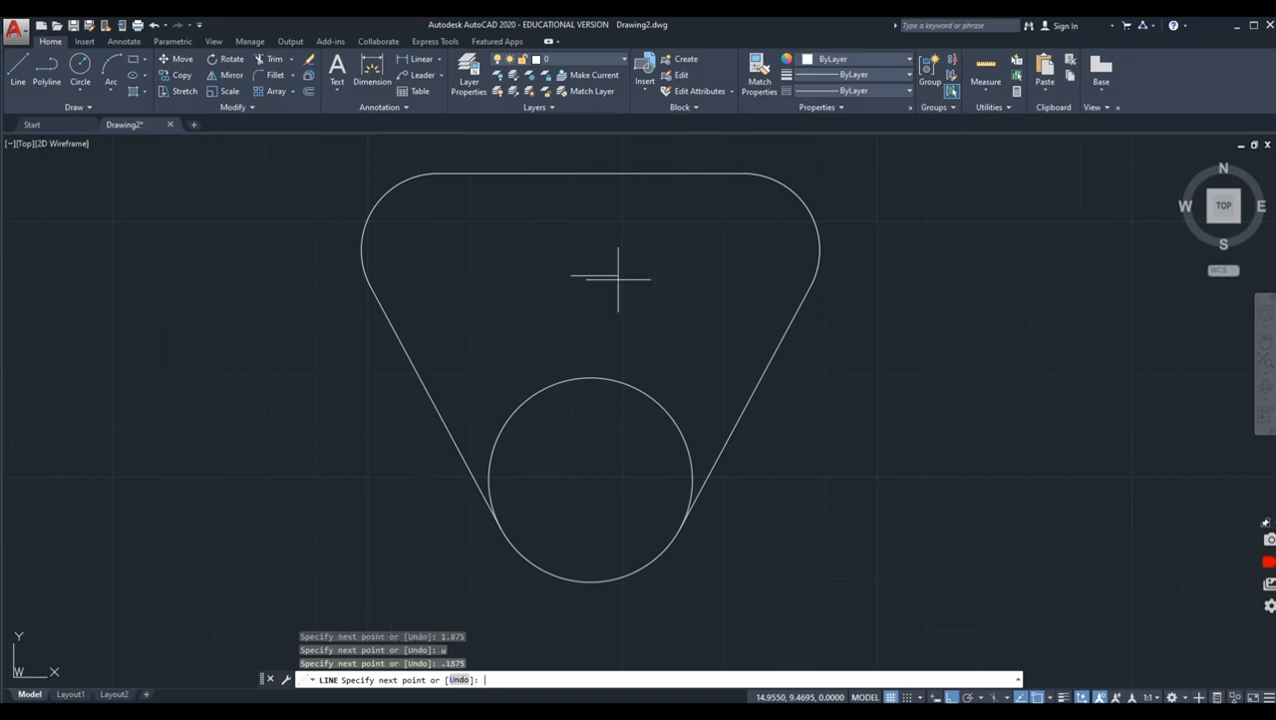
pyautogui.click(552, 449)
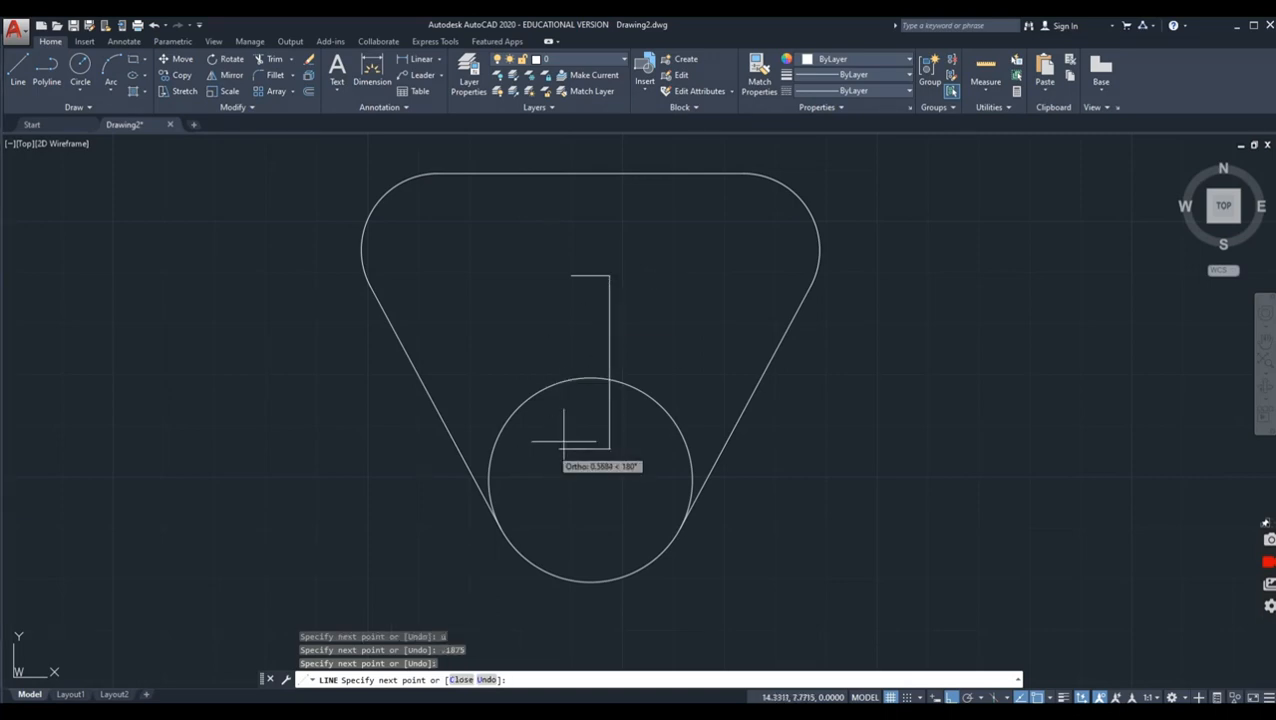
pyautogui.press('Return')
pyautogui.press('Return')
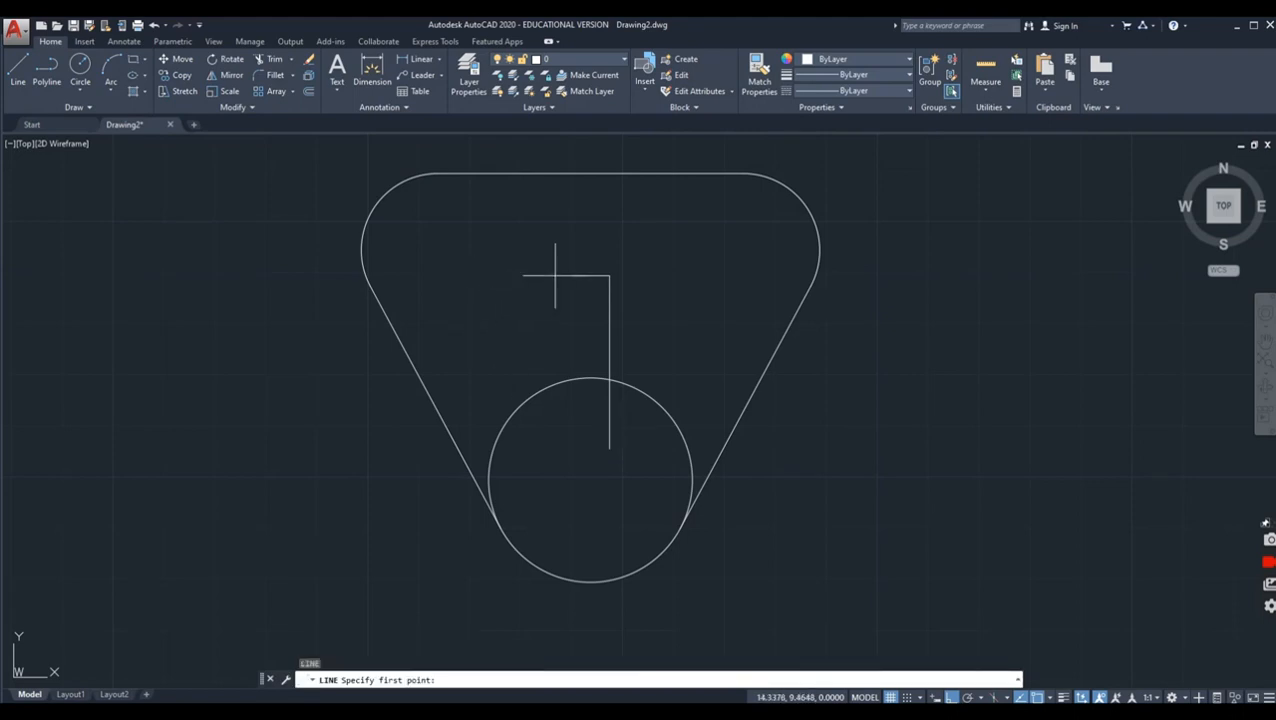
# Step: Draw the slot's left side from the short line's left end vertically down into the lower circle
pyautogui.click(572, 275)
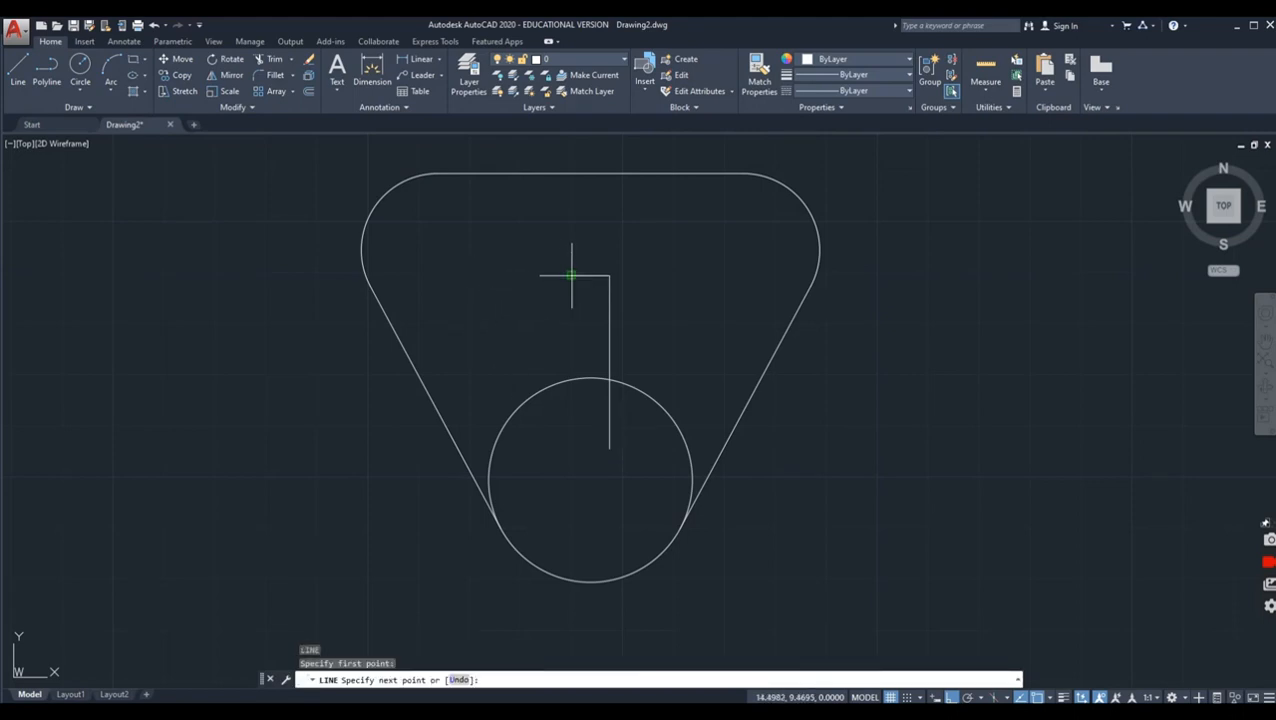
pyautogui.click(573, 438)
pyautogui.press('Return')
# Step: Trim off the ends of both vertical slot lines inside the lower circle, using all objects as cutting edges
pyautogui.click(268, 59)
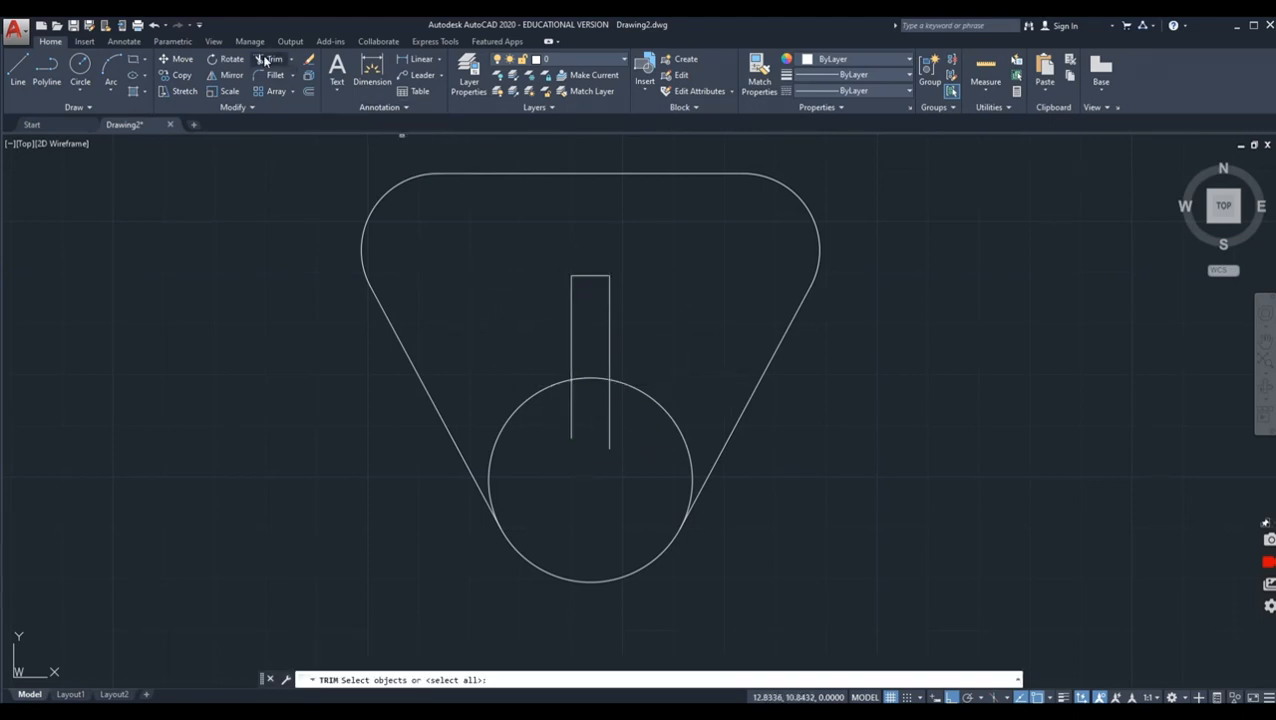
pyautogui.press('Return')
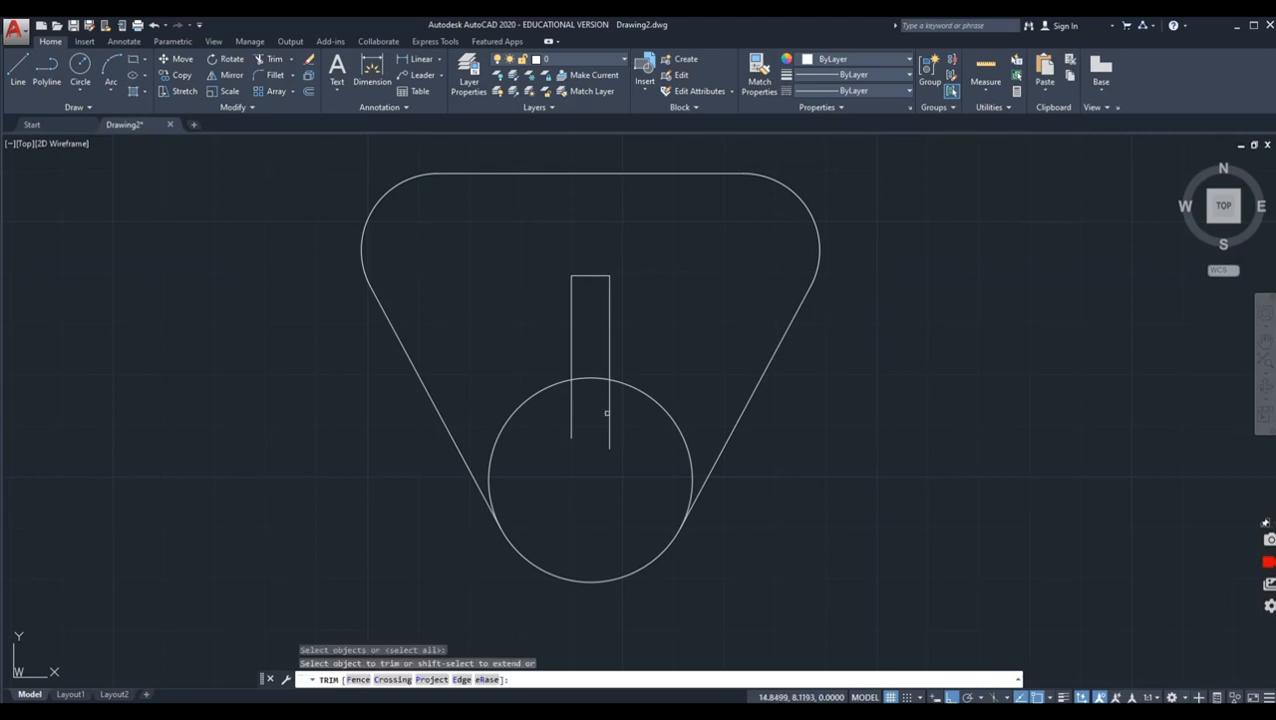
pyautogui.click(613, 413)
pyautogui.click(565, 407)
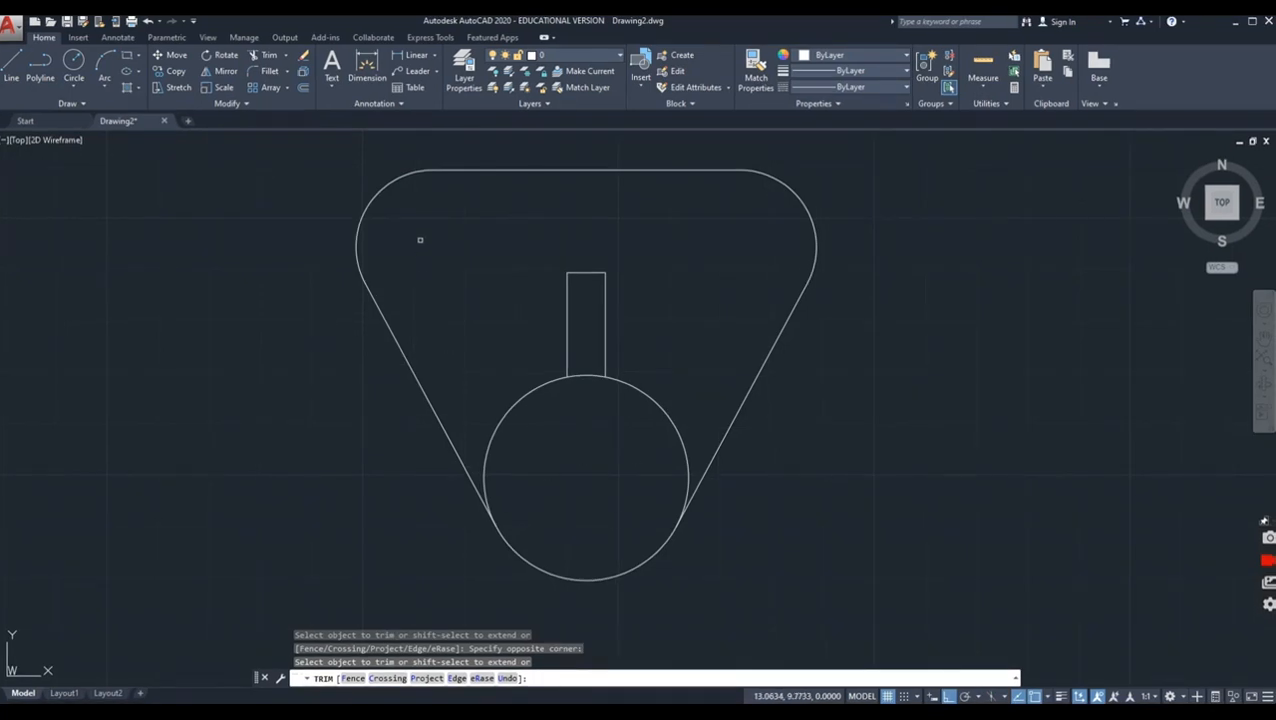
# Step: Draw a 0.75 diameter circle at the center of the outline's upper-left arc using Center, Diameter
pyautogui.click(76, 92)
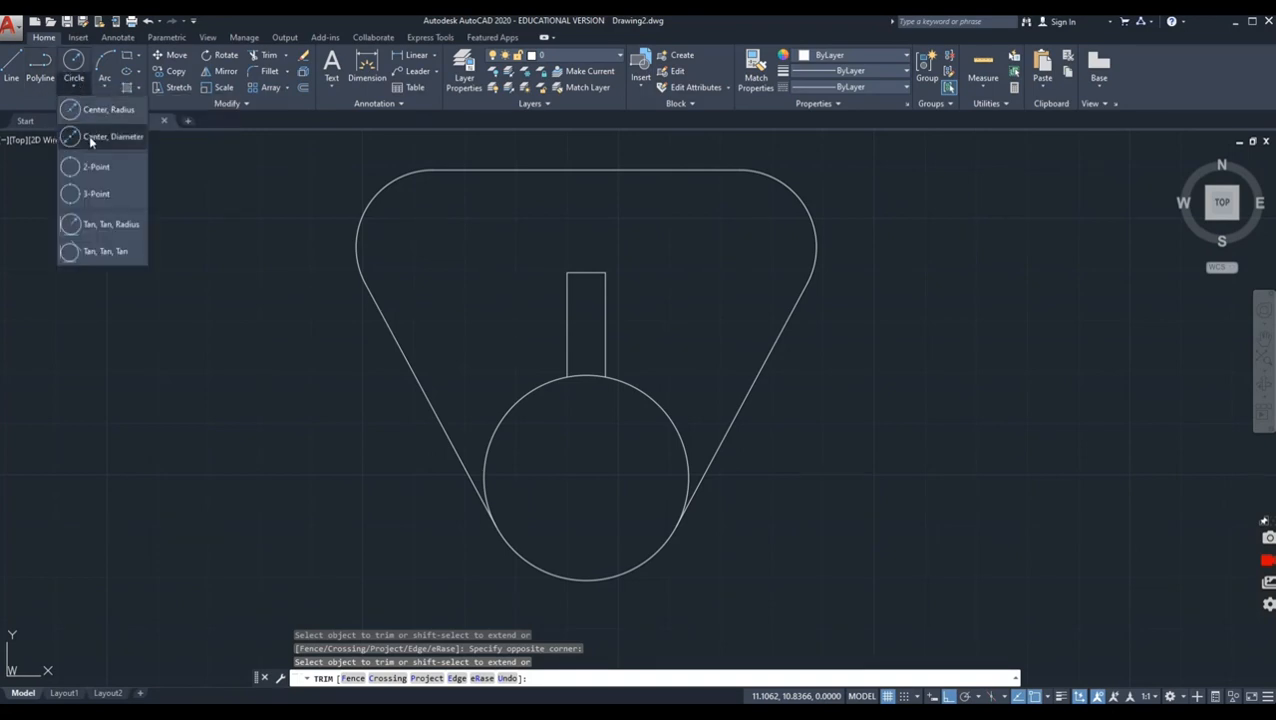
pyautogui.click(85, 122)
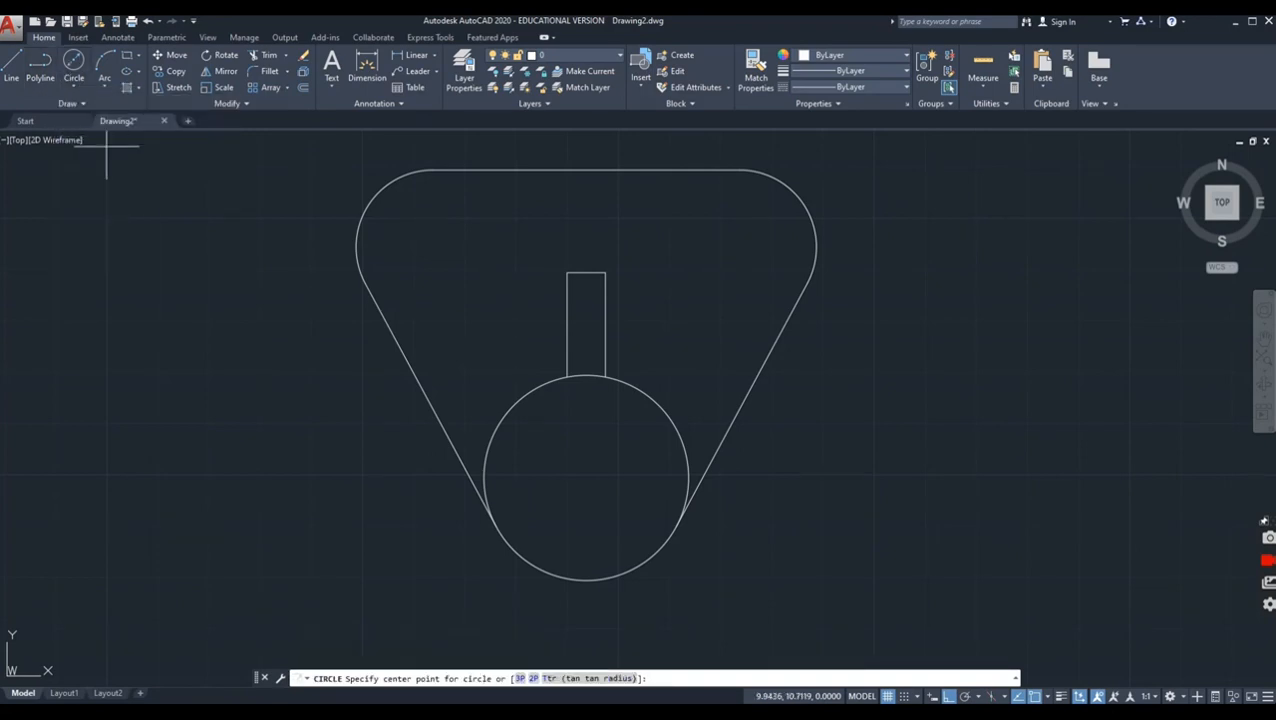
pyautogui.click(433, 245)
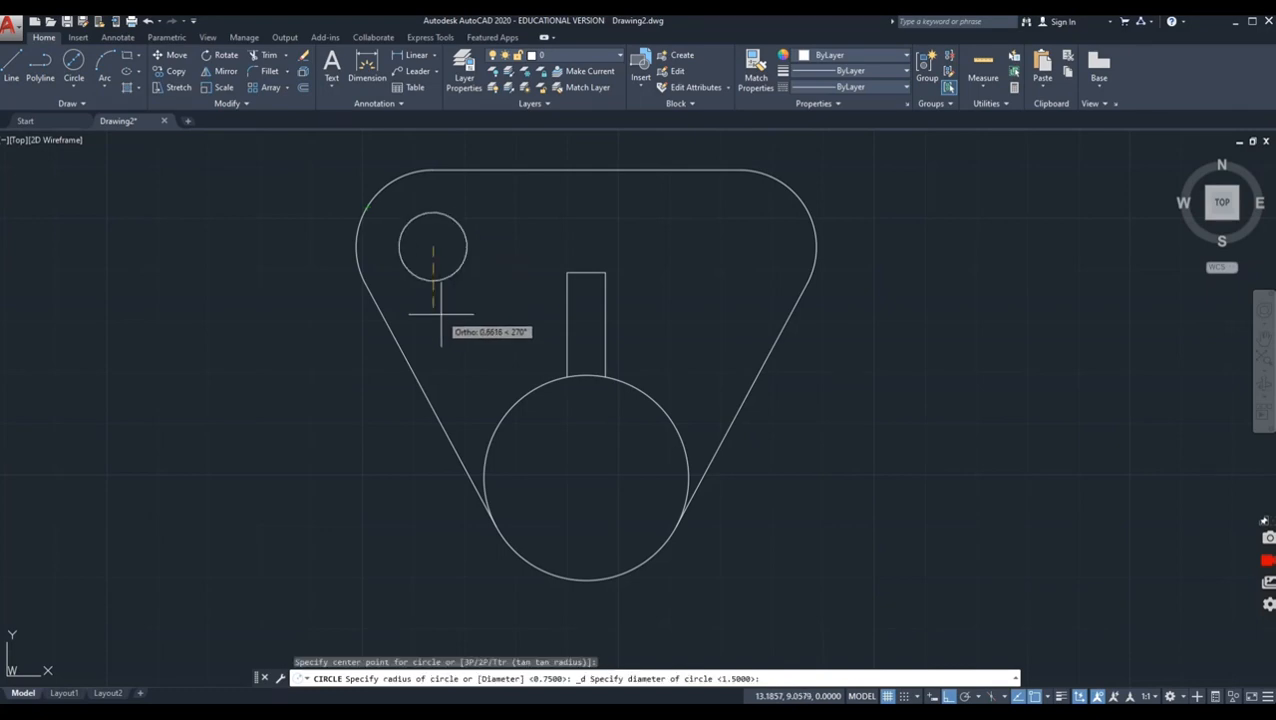
pyautogui.write('.75')
pyautogui.press('Return')
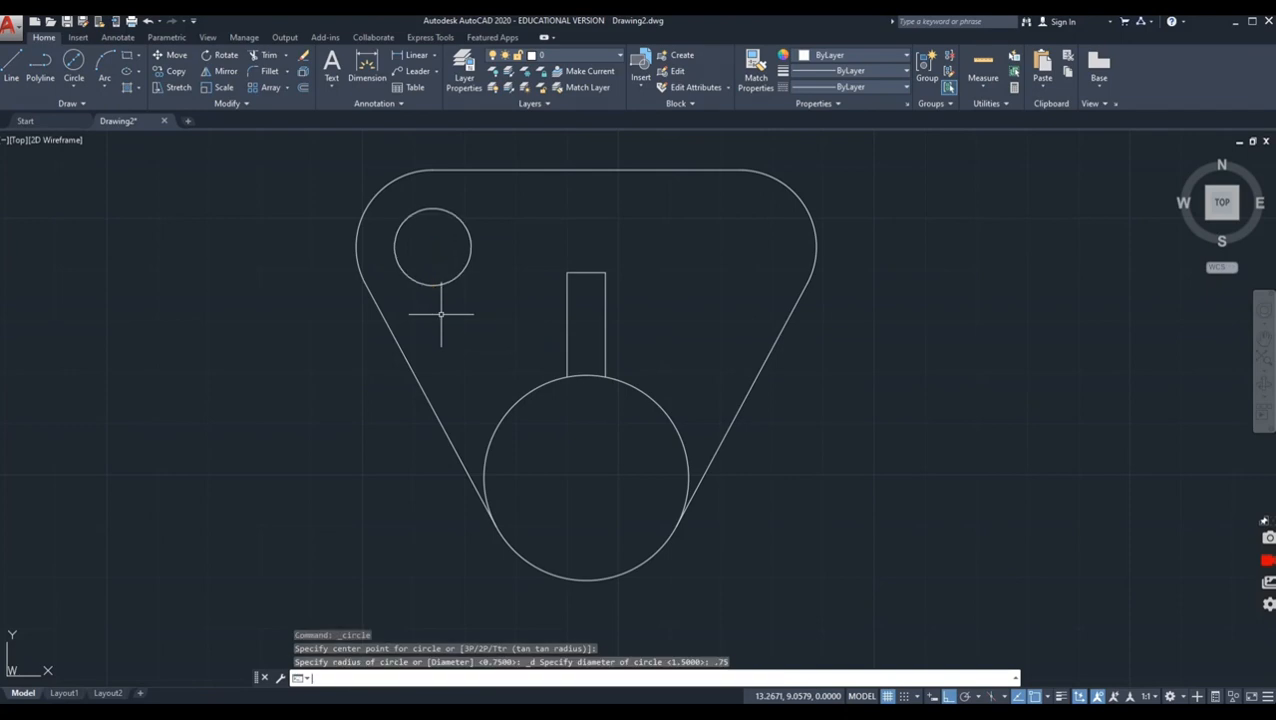
# Step: Draw a matching 0.375 radius circle at the center of the outline's upper-right arc
pyautogui.press('Return')
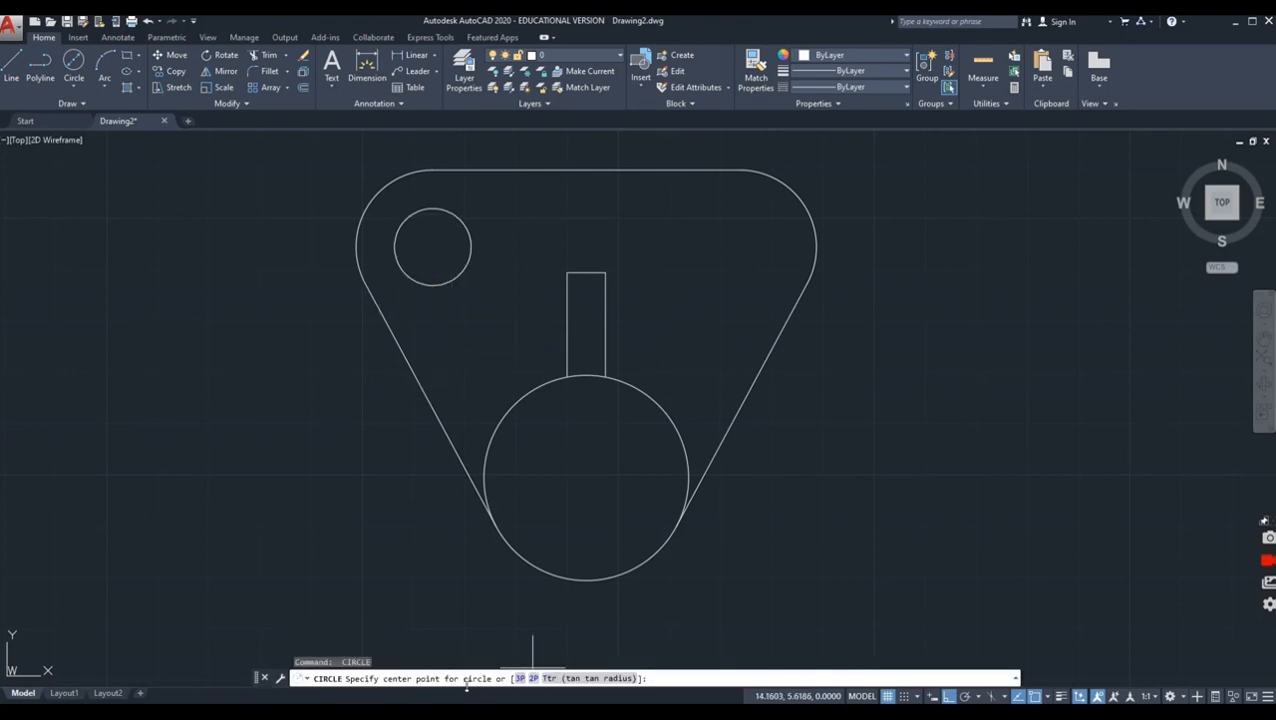
pyautogui.click(740, 247)
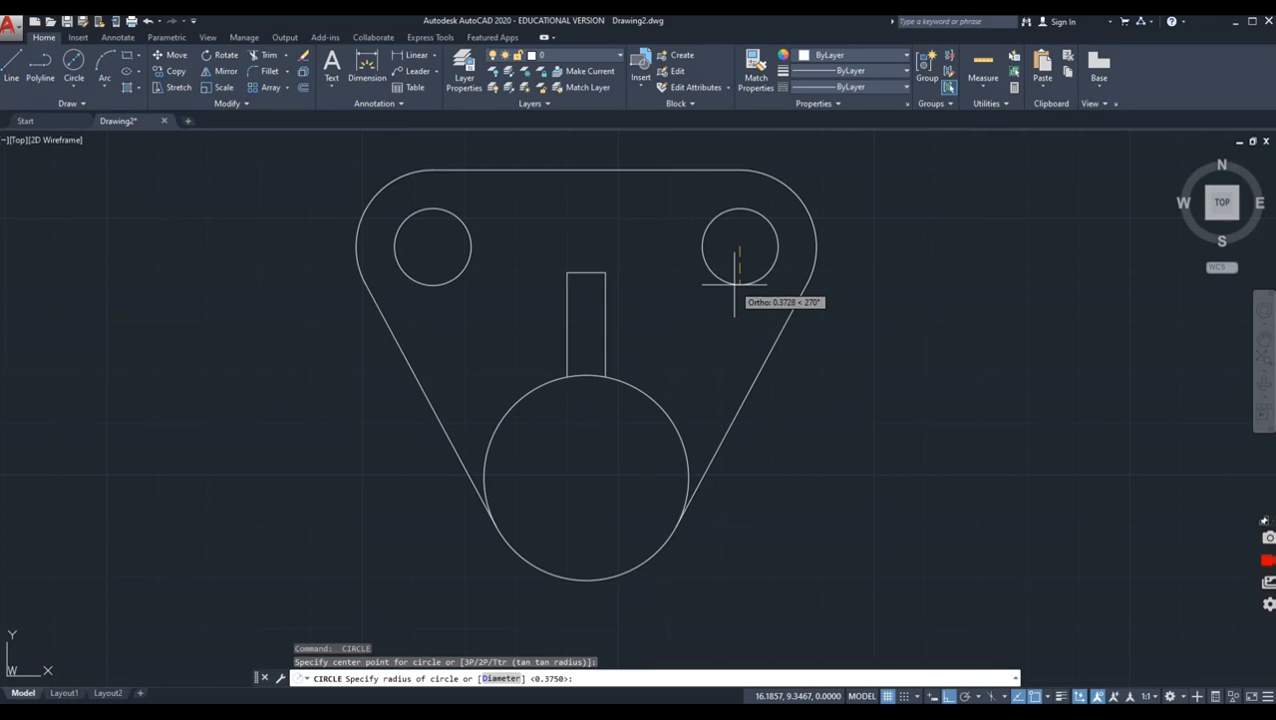
pyautogui.click(735, 285)
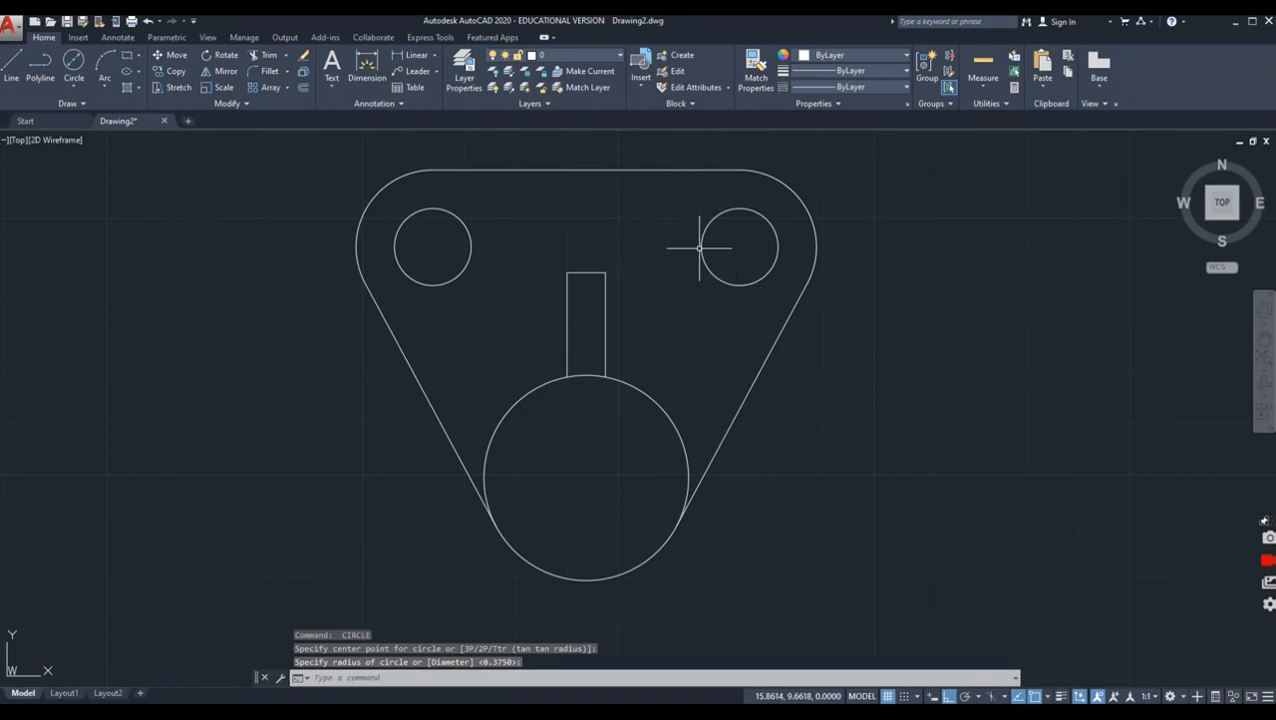
# Step: Draw a 1 unit diameter circle concentric with the lower circle
pyautogui.click(75, 62)
pyautogui.click(586, 478)
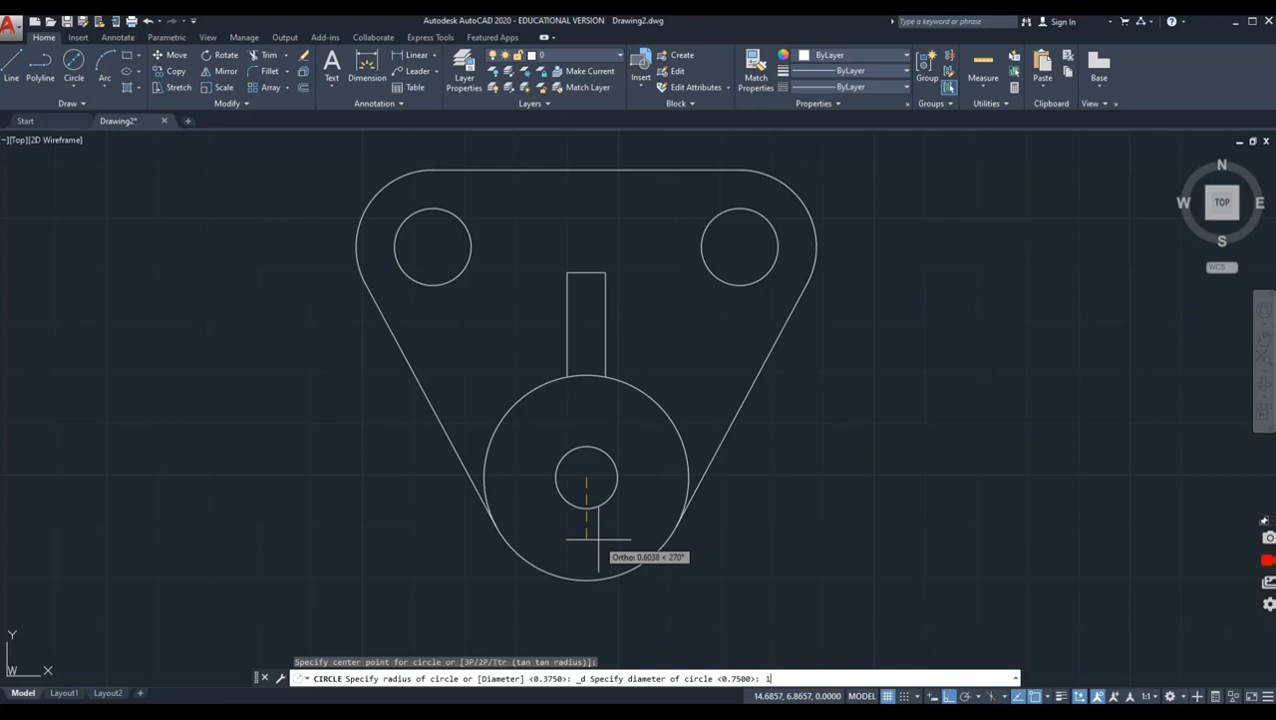
pyautogui.write('1')
pyautogui.press('Return')
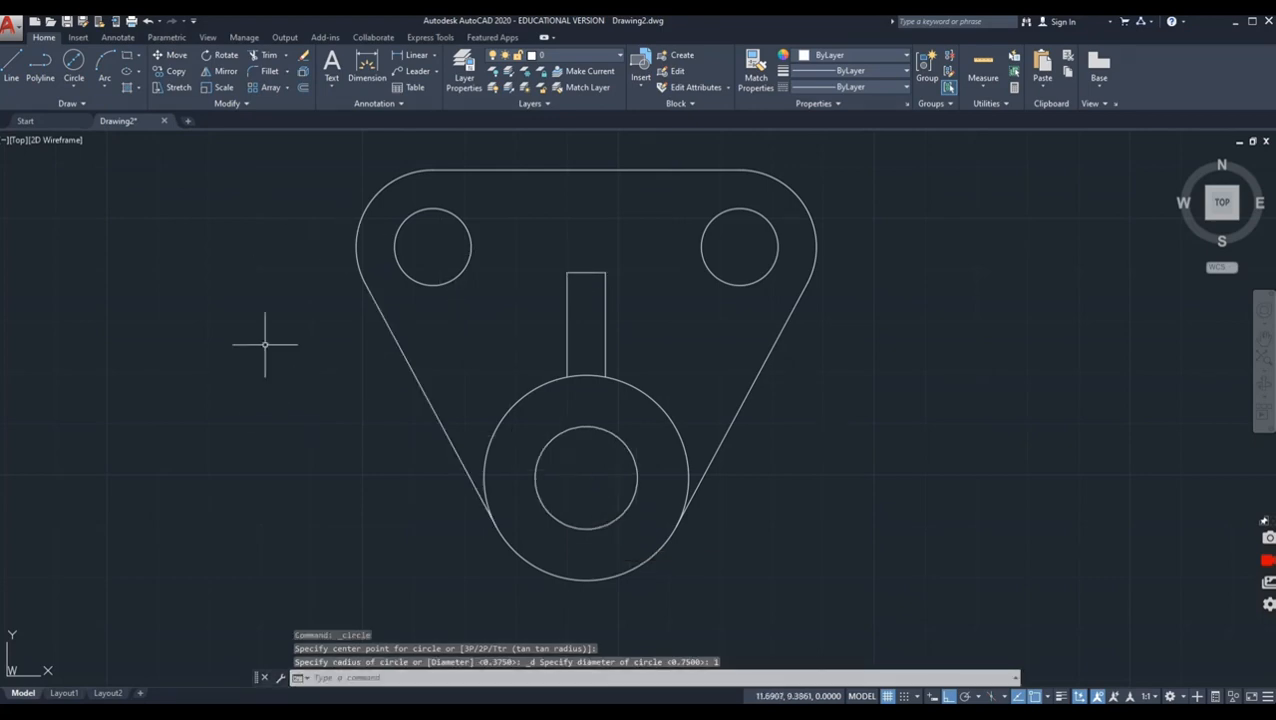
# Step: Create a rectangular viewport on Layout1 spanning the border from its lower-left to its upper-right corner
pyautogui.click(64, 693)
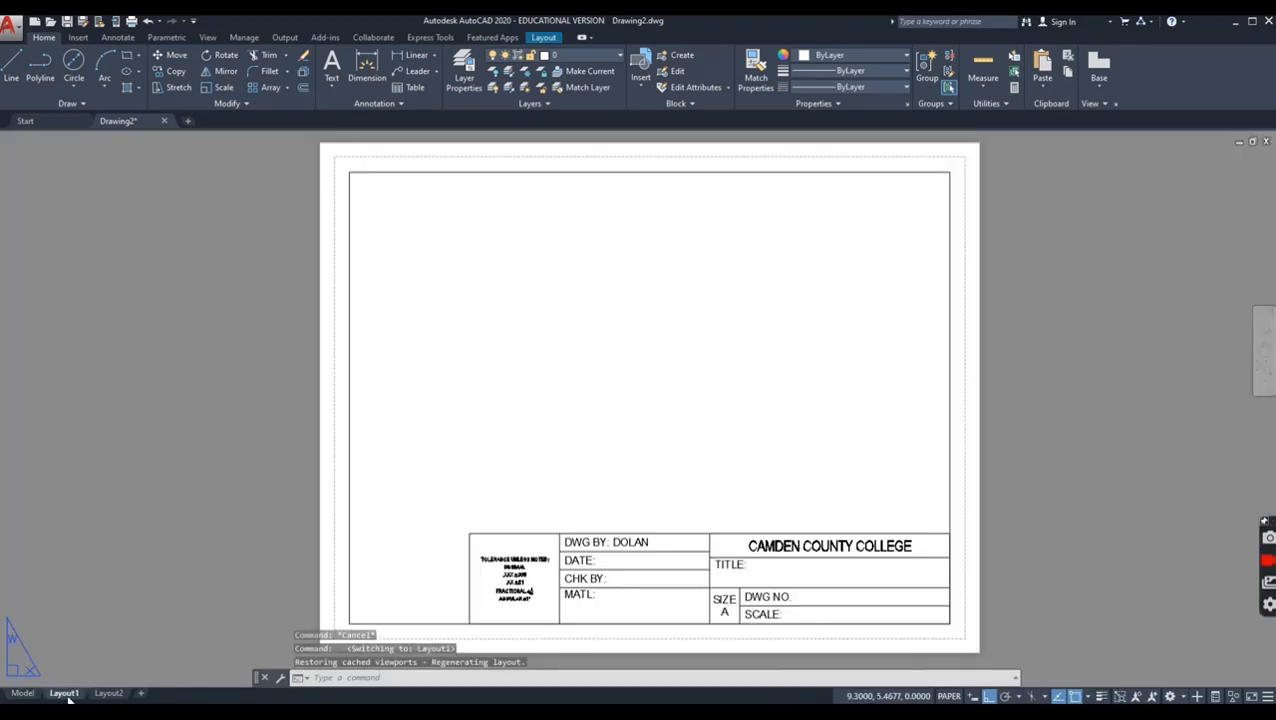
pyautogui.click(541, 38)
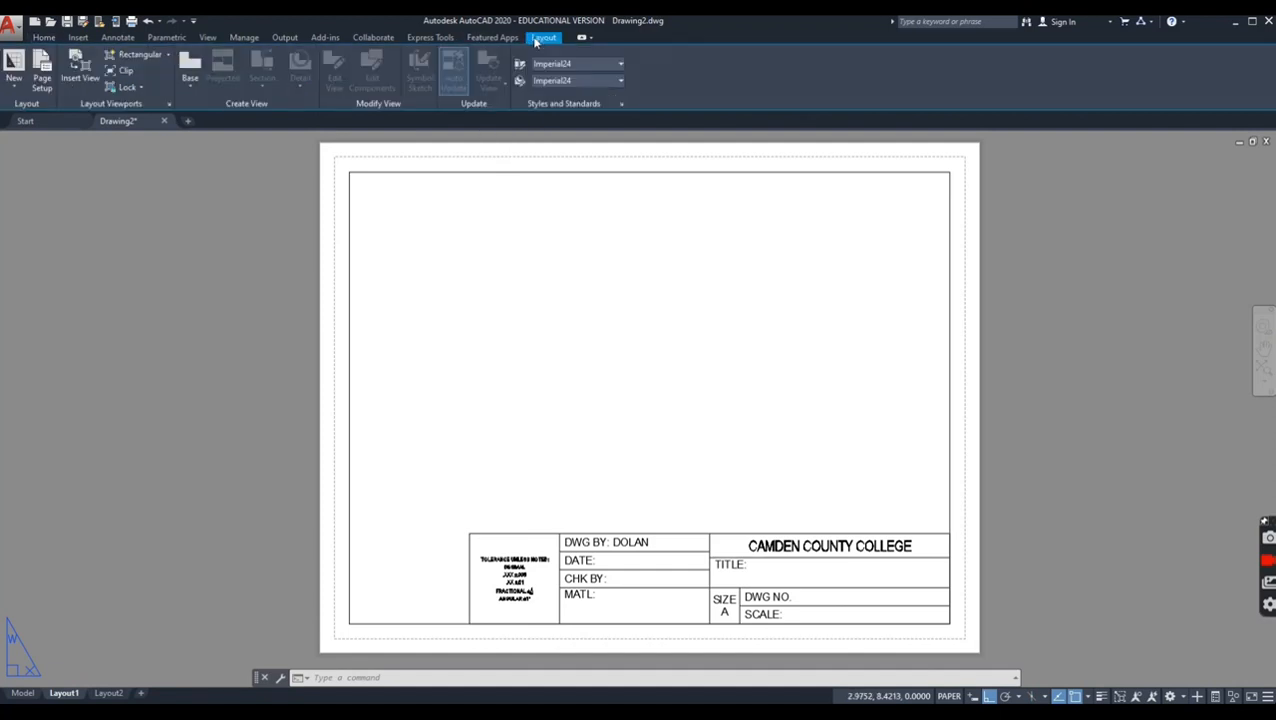
pyautogui.click(144, 55)
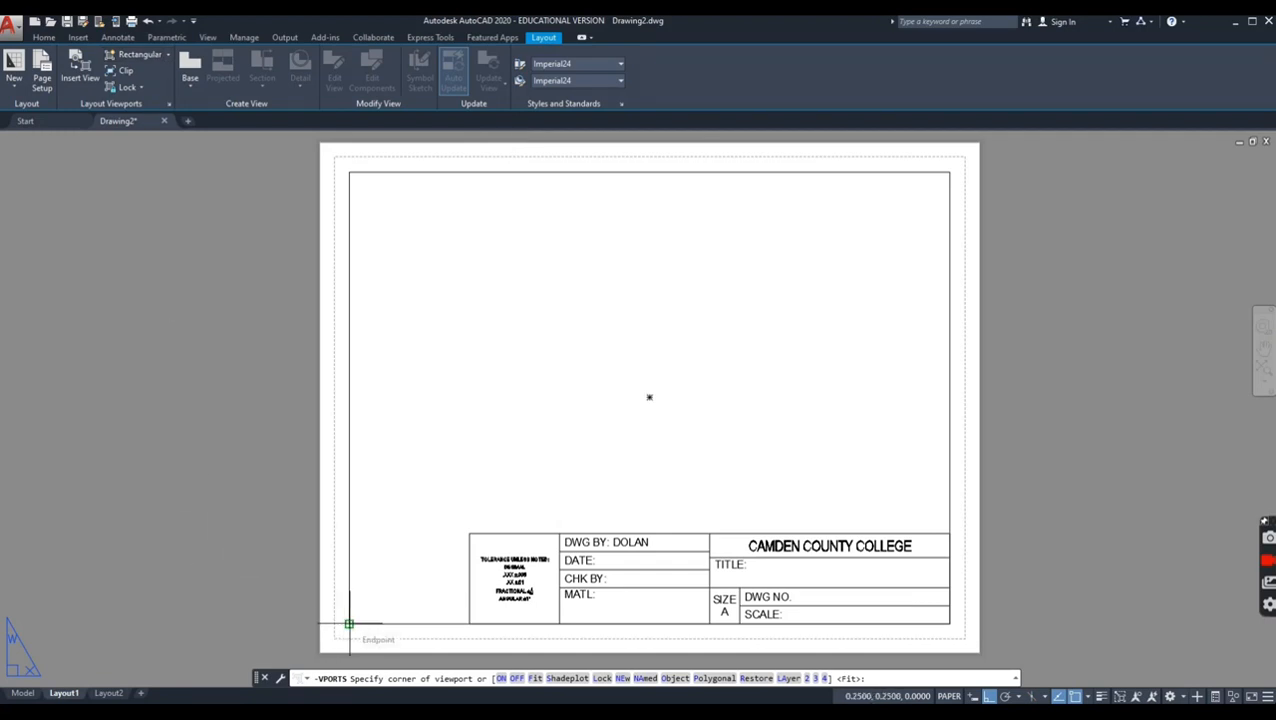
pyautogui.click(349, 624)
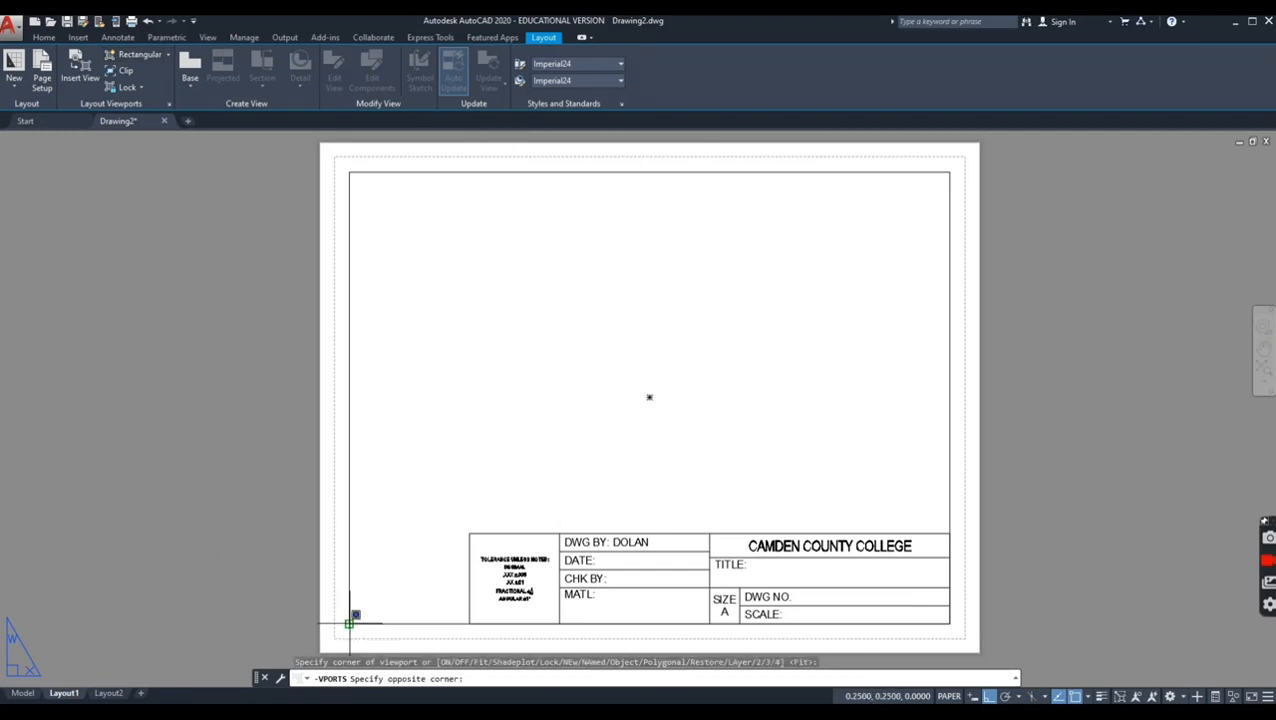
pyautogui.click(949, 172)
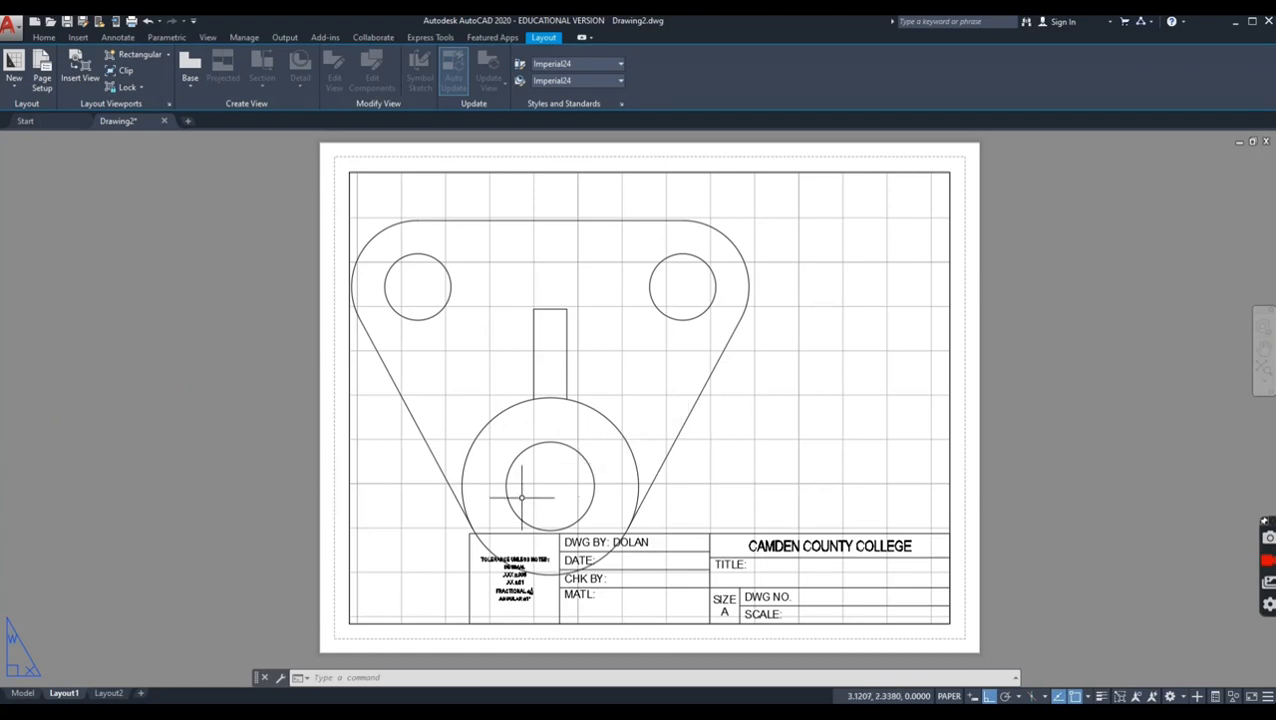
# Step: Activate model space inside the Layout1 viewport and turn off its grid display
pyautogui.doubleClick(828, 450)
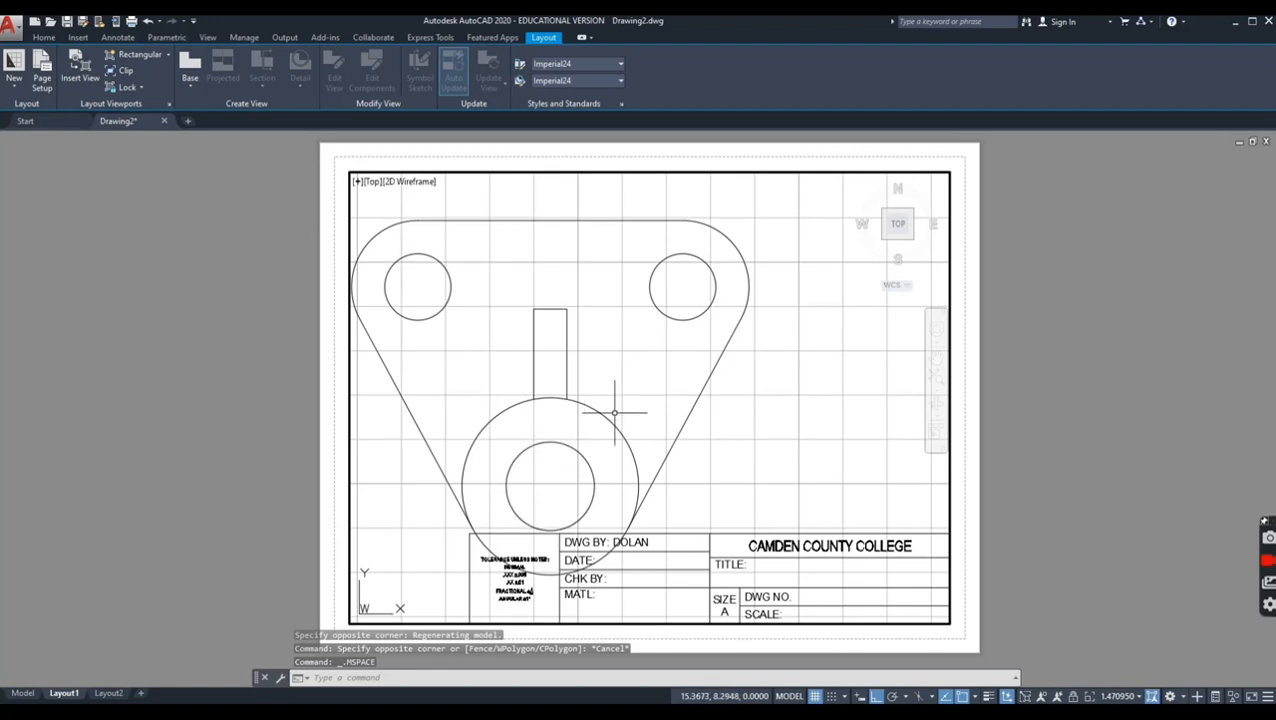
pyautogui.doubleClick(970, 520)
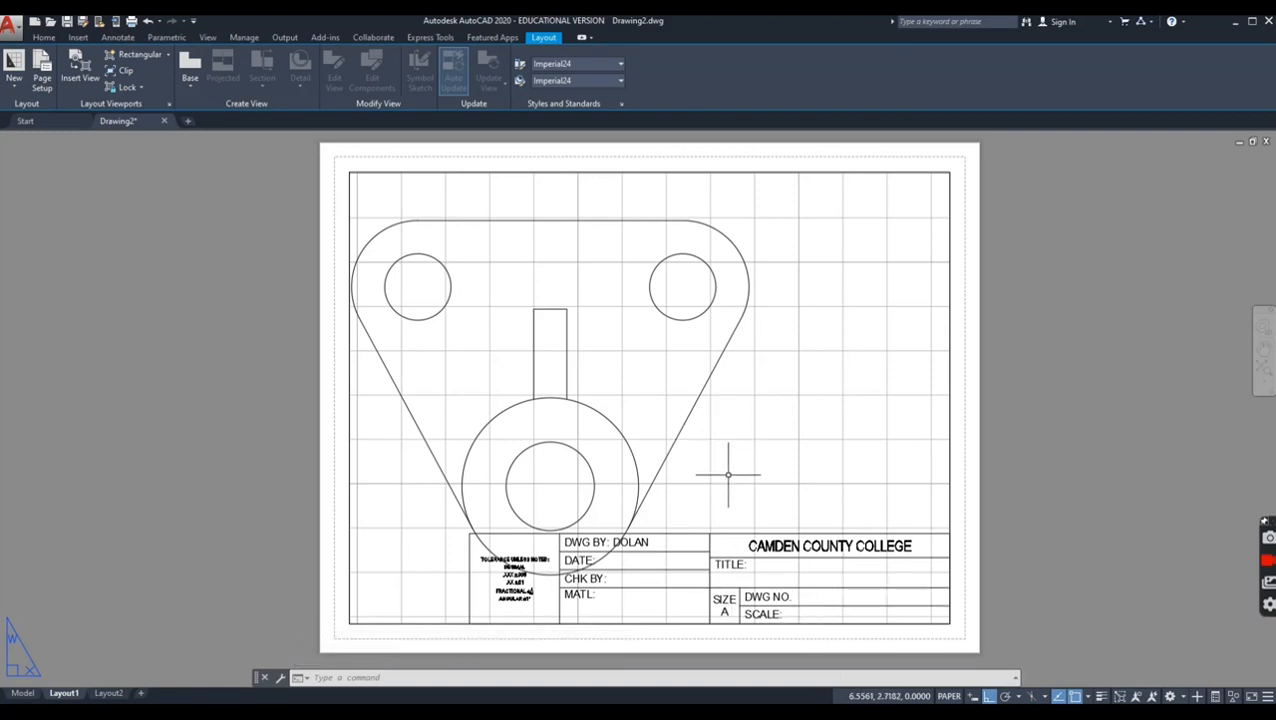
pyautogui.doubleClick(755, 447)
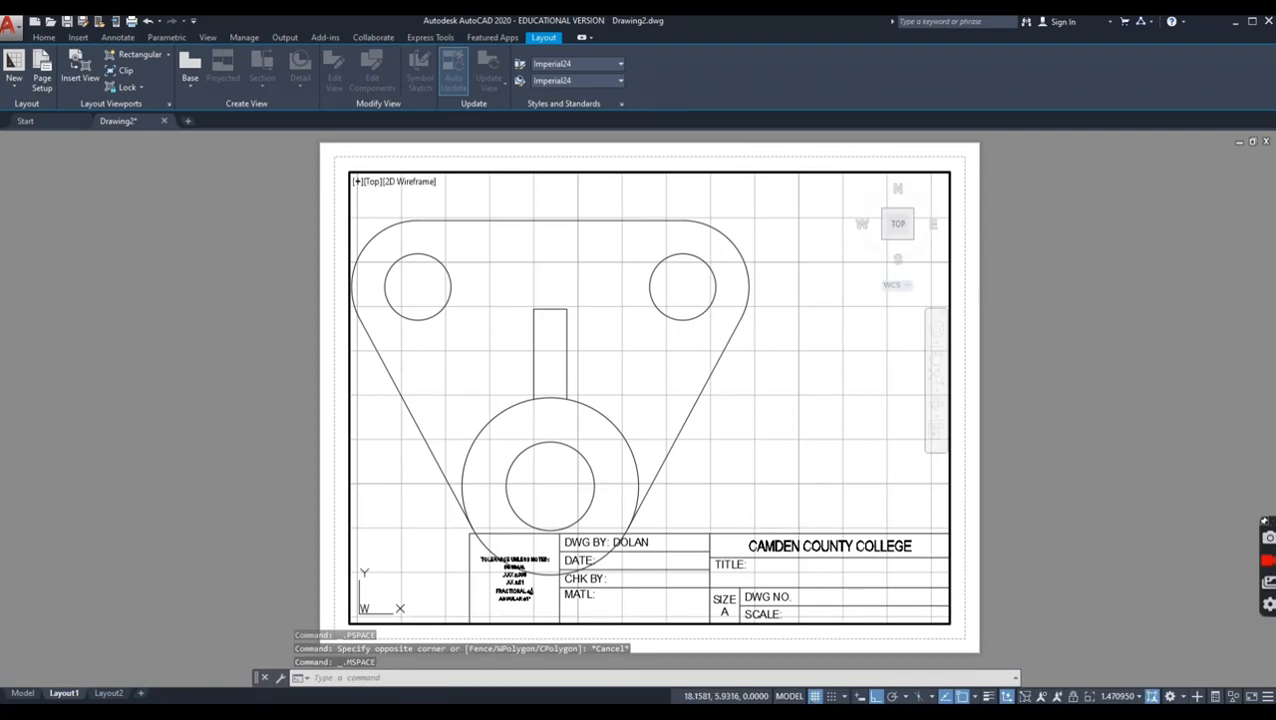
pyautogui.click(815, 696)
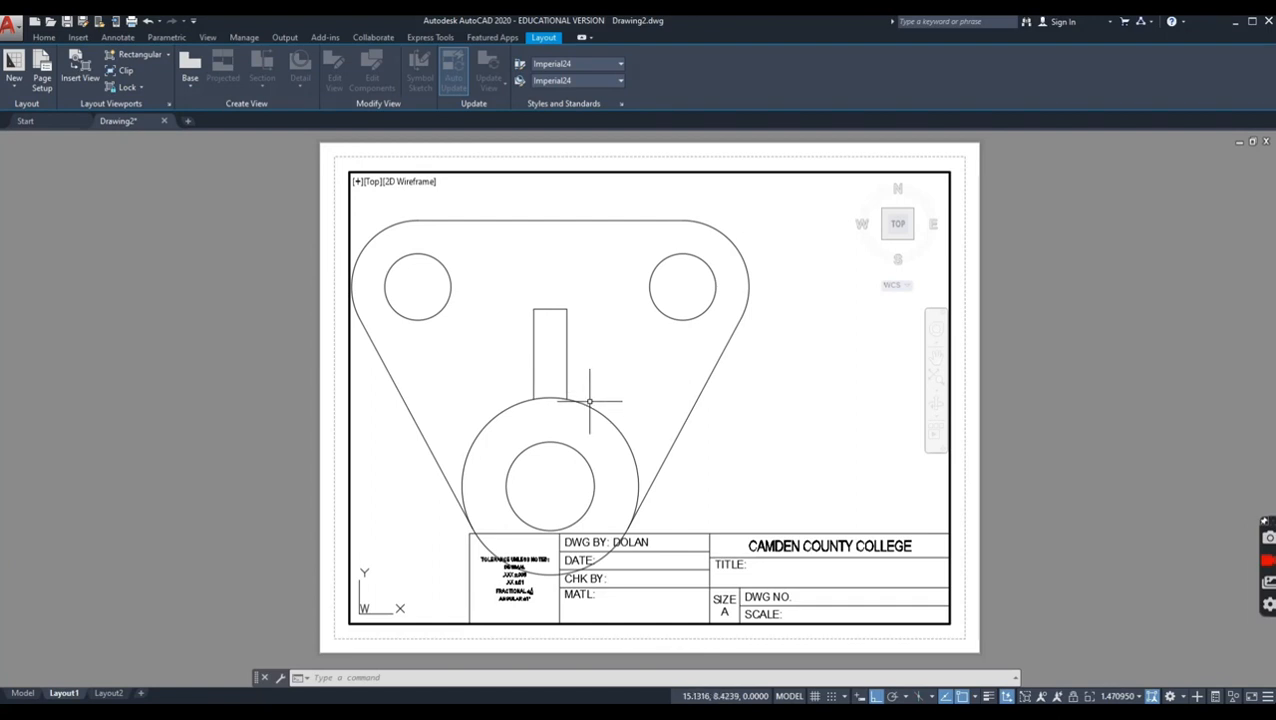
# Step: Zoom the model inside the viewport so the whole plate fits above the title block
pyautogui.scroll(-2, 618, 404)
pyautogui.scroll(-2, 618, 404)
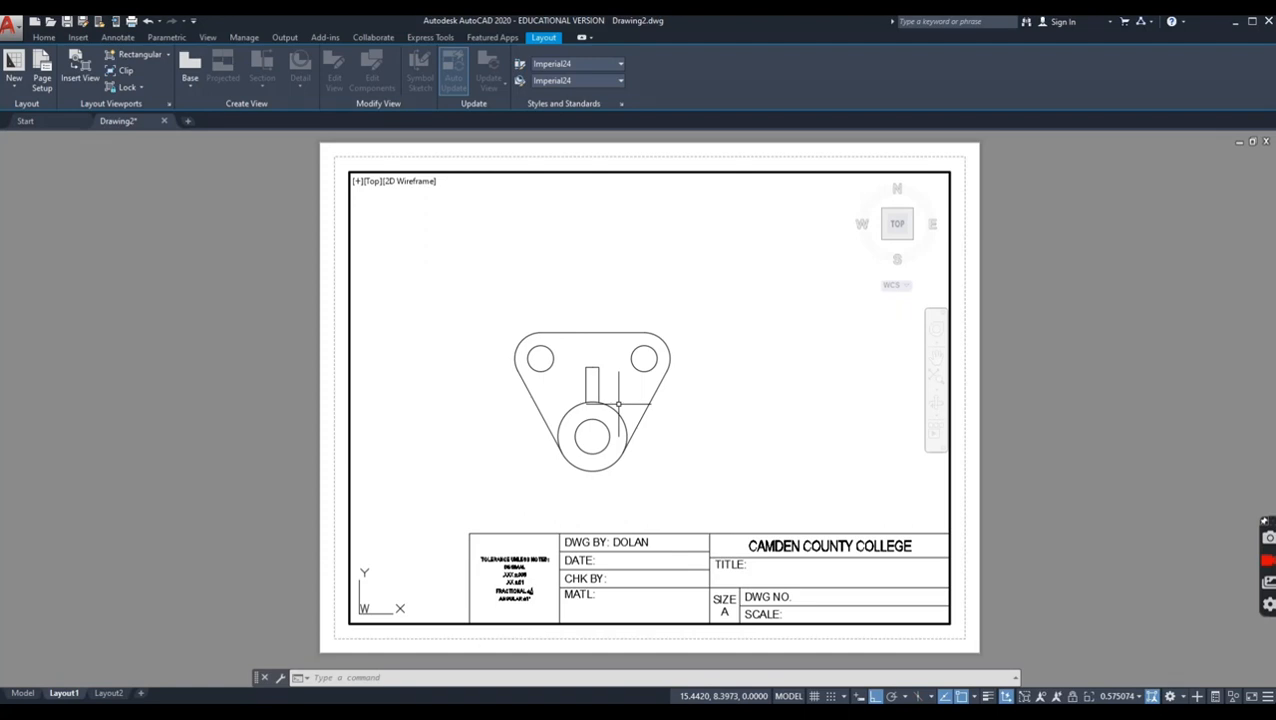
pyautogui.scroll(-2, 618, 404)
pyautogui.scroll(-2, 618, 404)
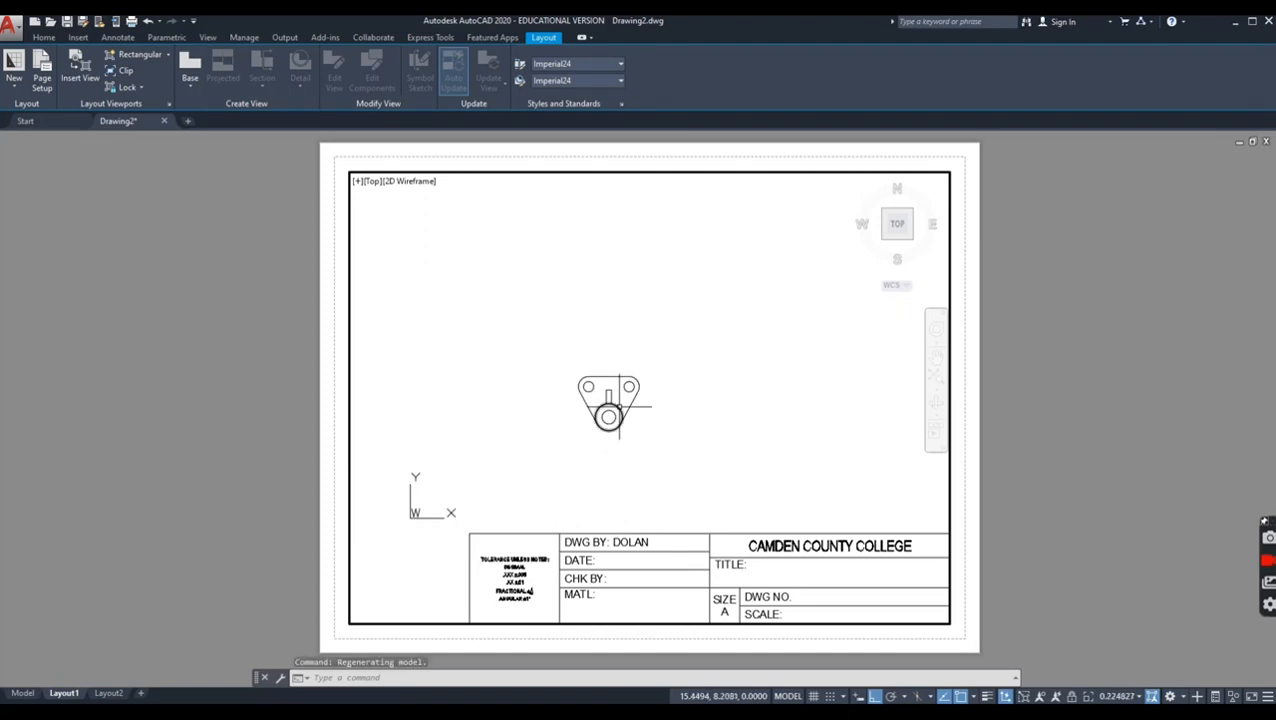
pyautogui.scroll(14, 619, 406)
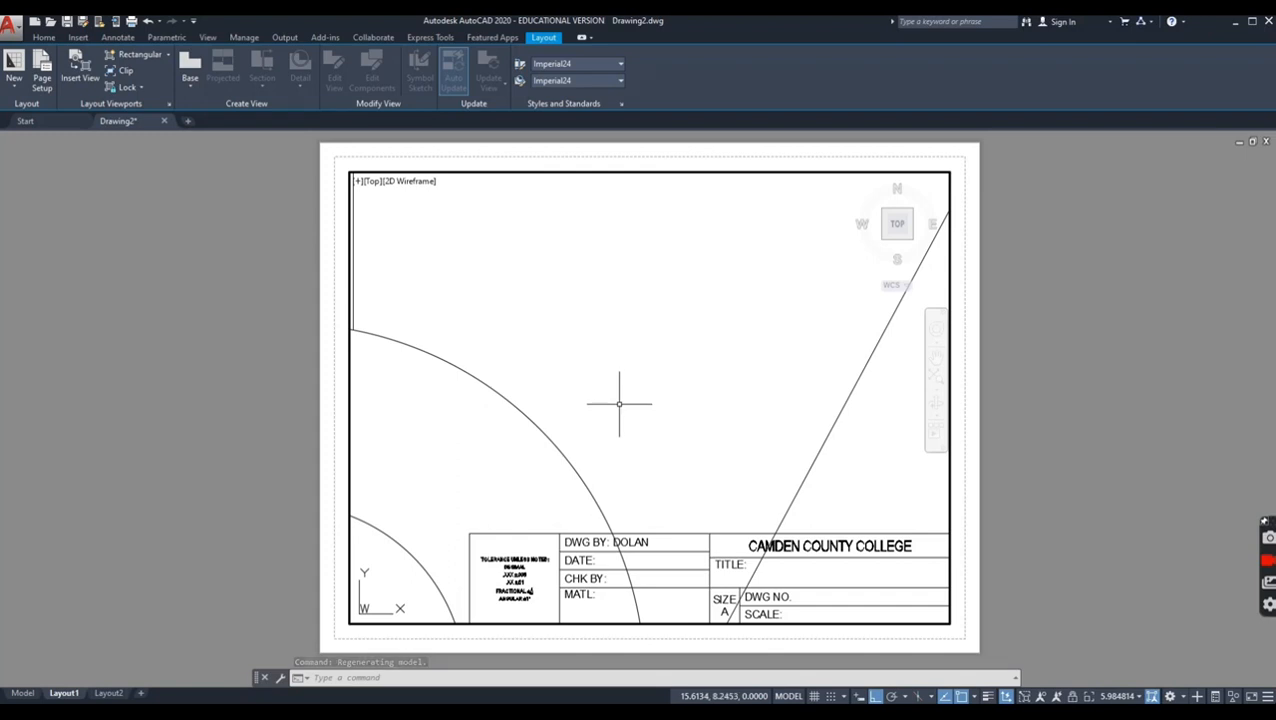
pyautogui.scroll(-6, 619, 404)
pyautogui.scroll(-2, 619, 404)
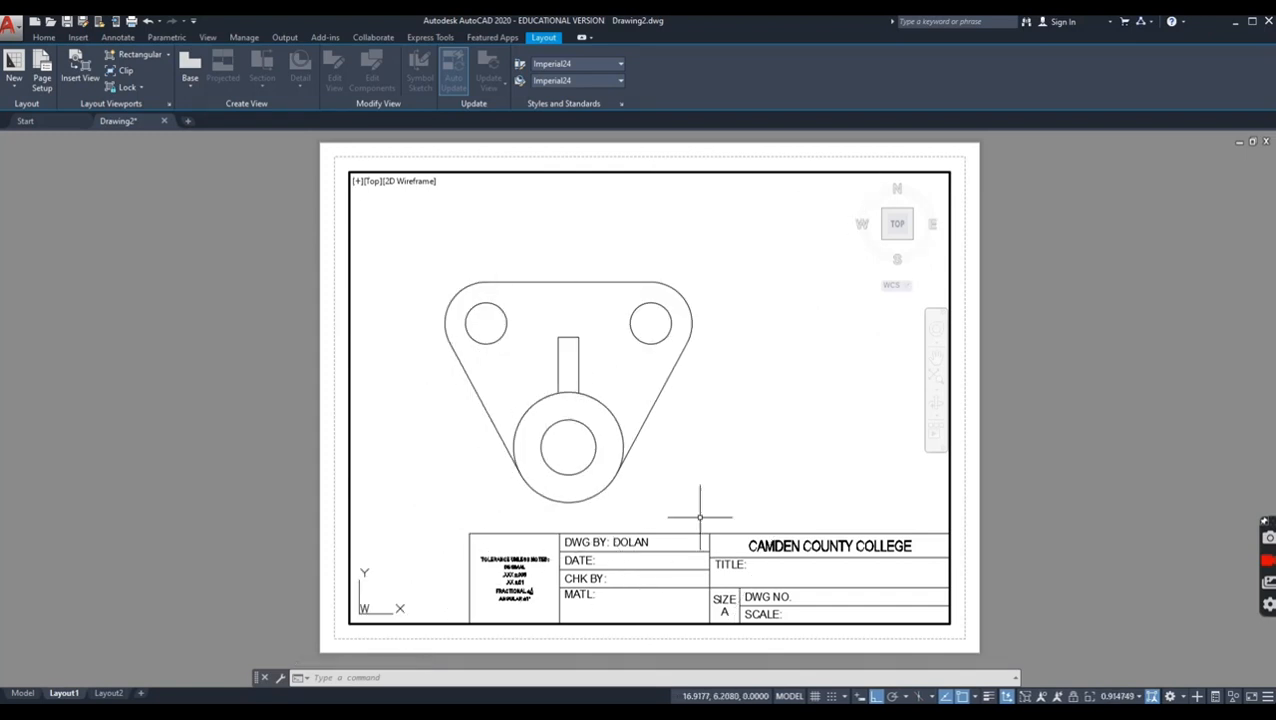
# Step: Try a 2:1 scale for the viewport and pan the model to check how the plate fits the sheet
pyautogui.click(1142, 696)
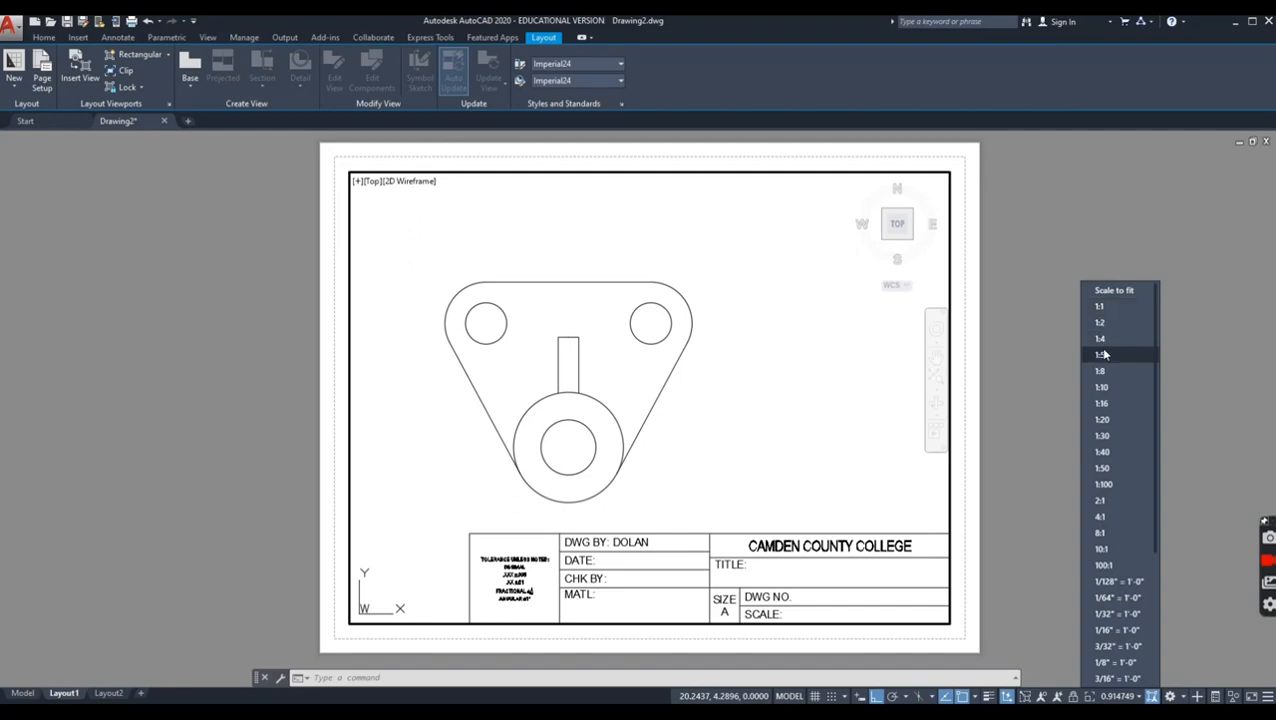
pyautogui.click(1112, 503)
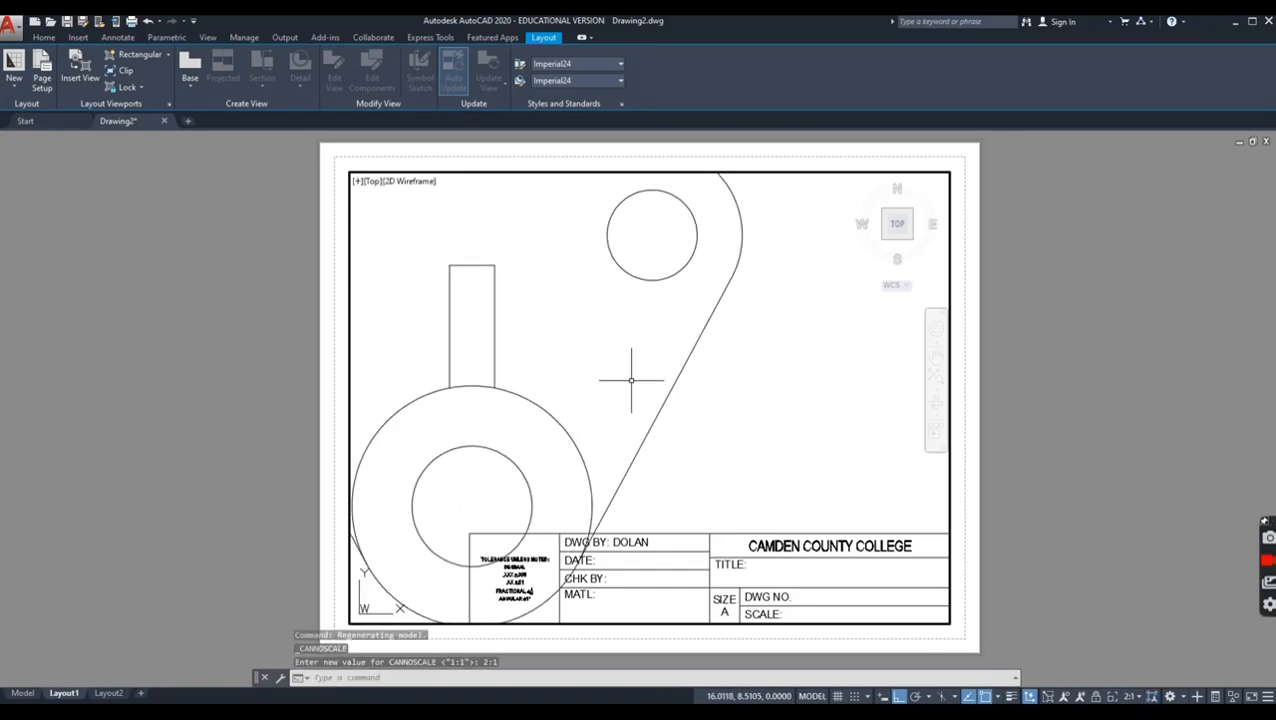
pyautogui.moveTo(631, 380); pyautogui.dragTo(780, 407, button='middle')
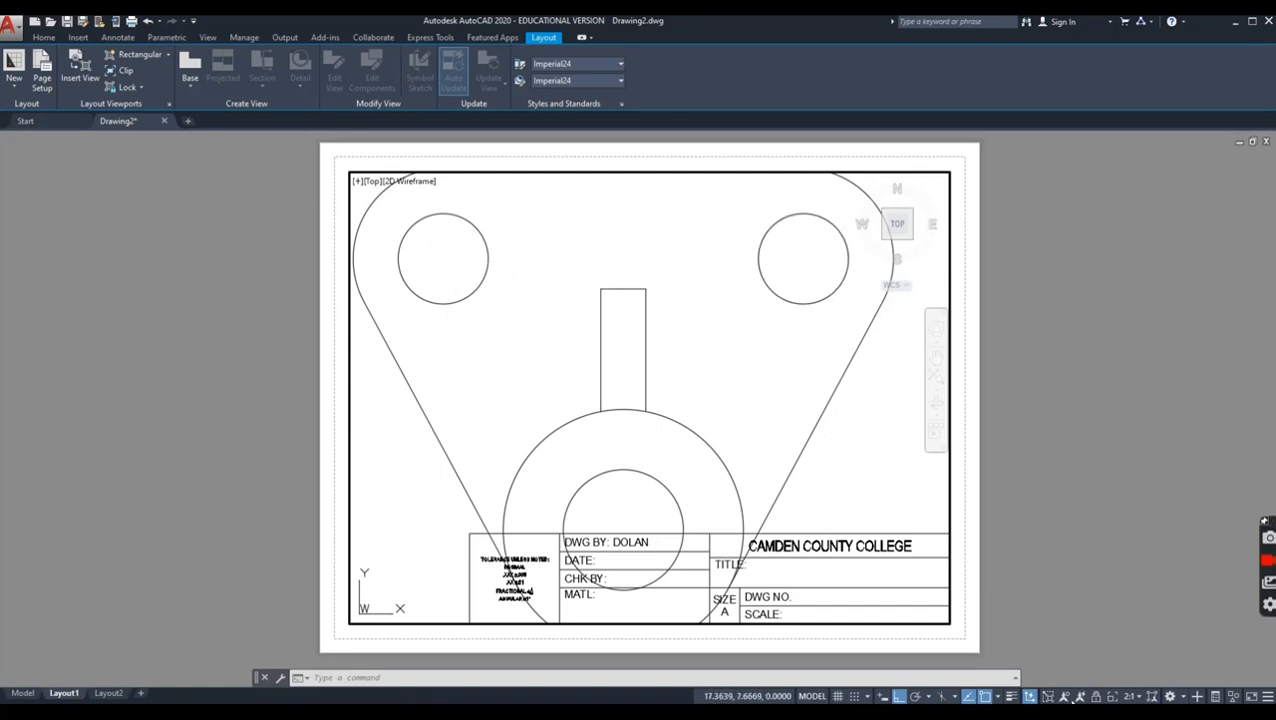
# Step: Set the viewport scale to 1:1 and center the plate above the title block, returning to paper space
pyautogui.click(1118, 697)
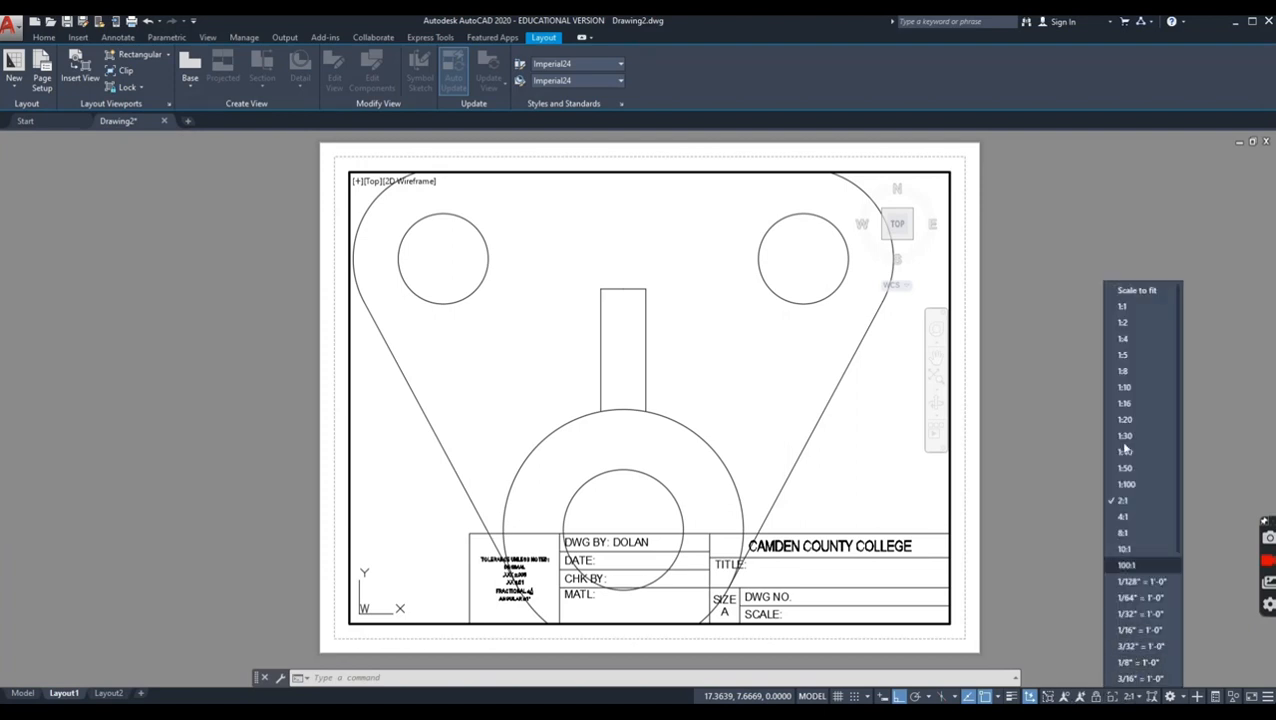
pyautogui.click(1128, 310)
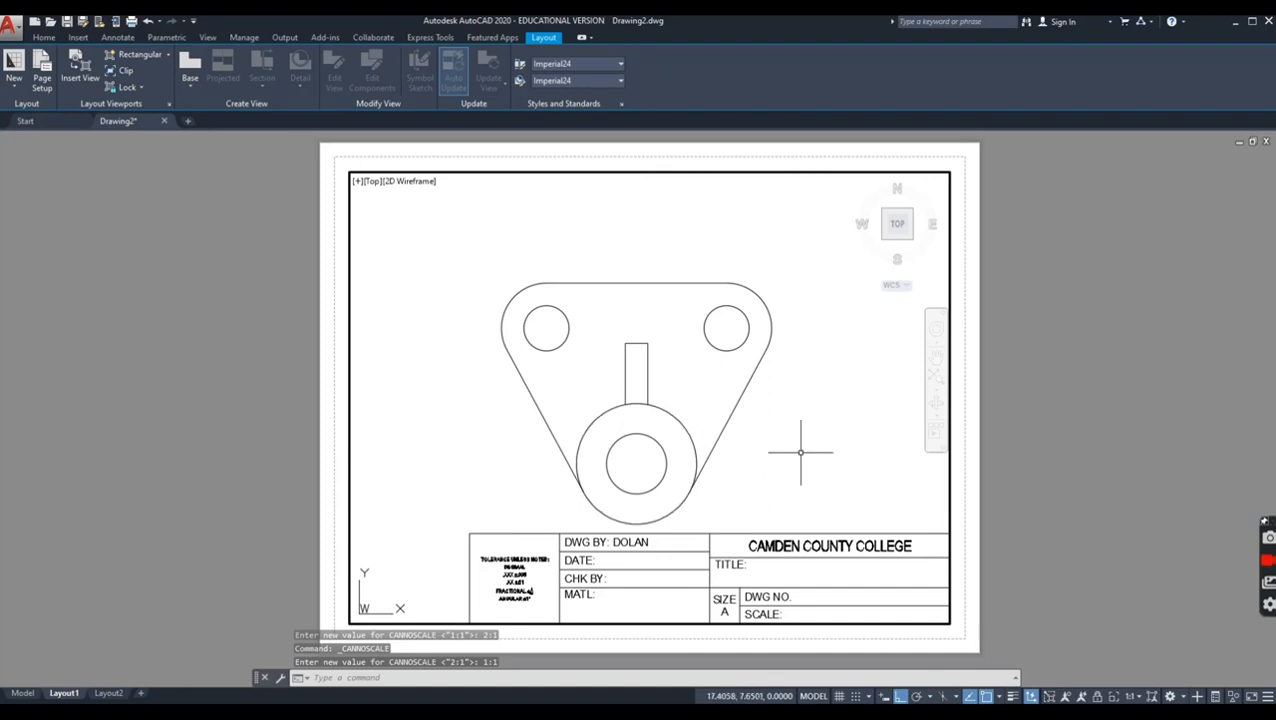
pyautogui.moveTo(762, 463); pyautogui.dragTo(777, 427, button='middle')
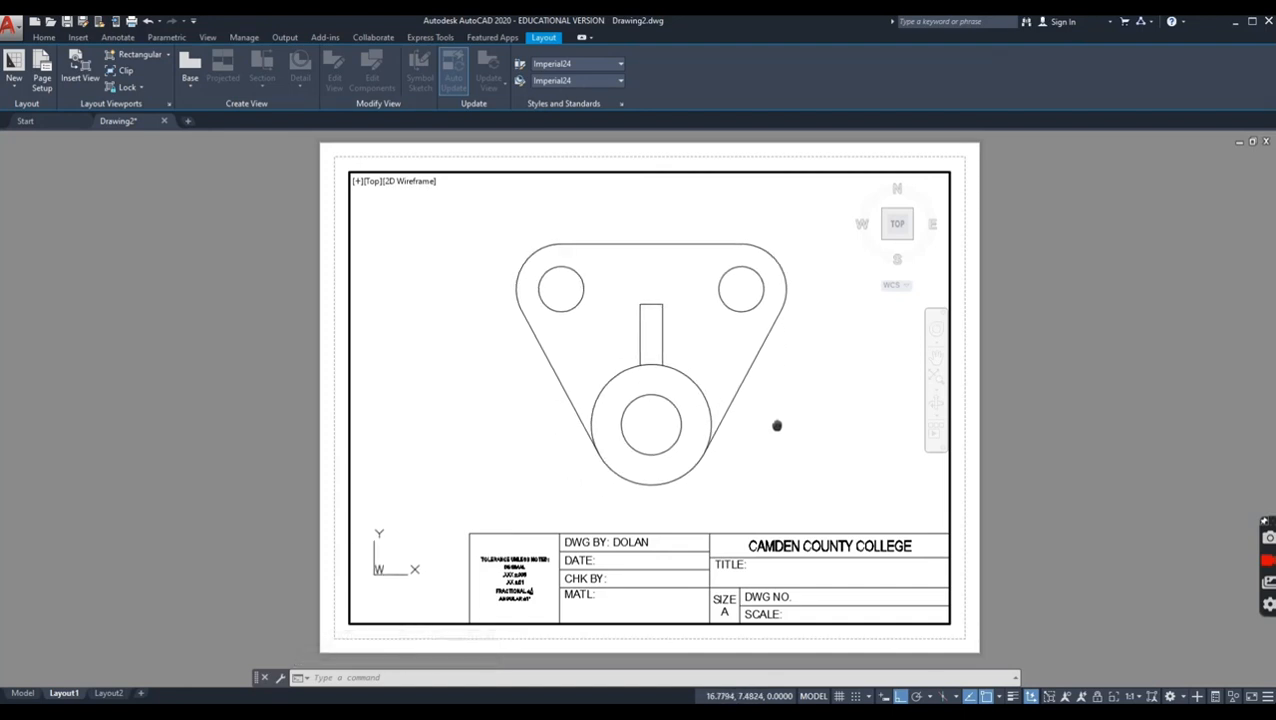
pyautogui.doubleClick(967, 547)
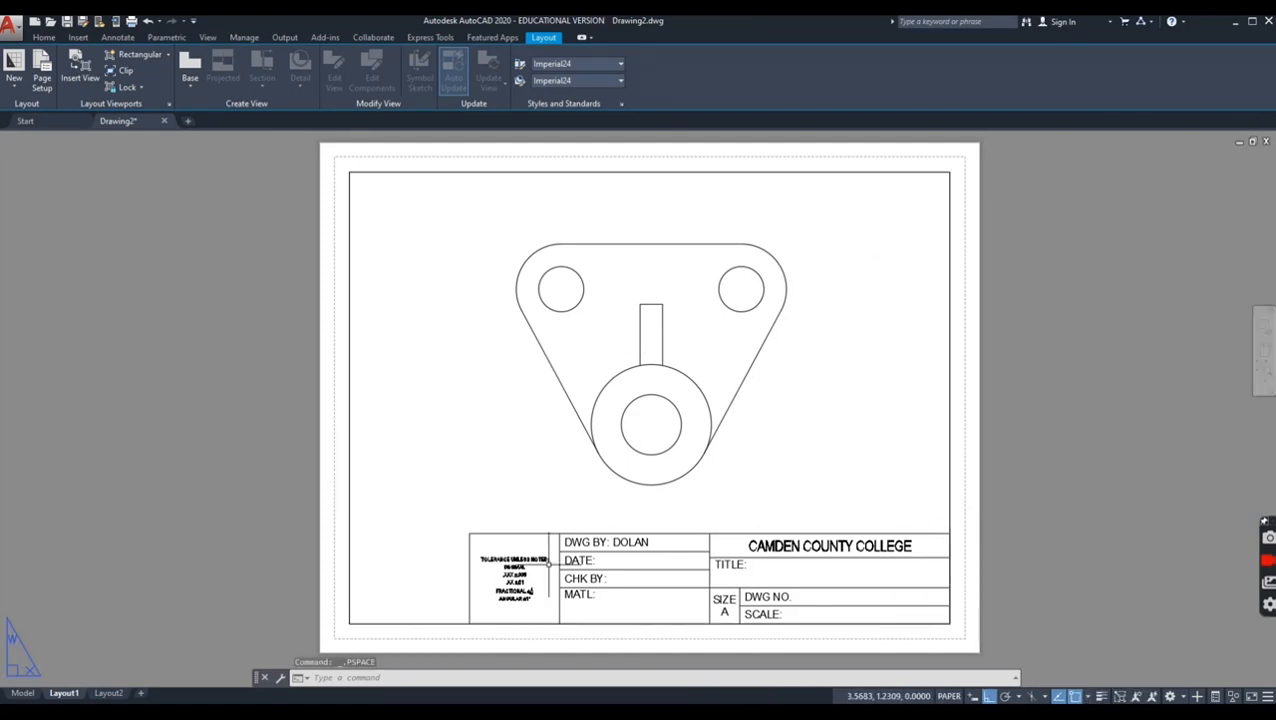
# Step: Zoom the model out inside the reactivated viewport, and restore the 1:1 scale with the plate recentered above the title block
pyautogui.doubleClick(448, 450)
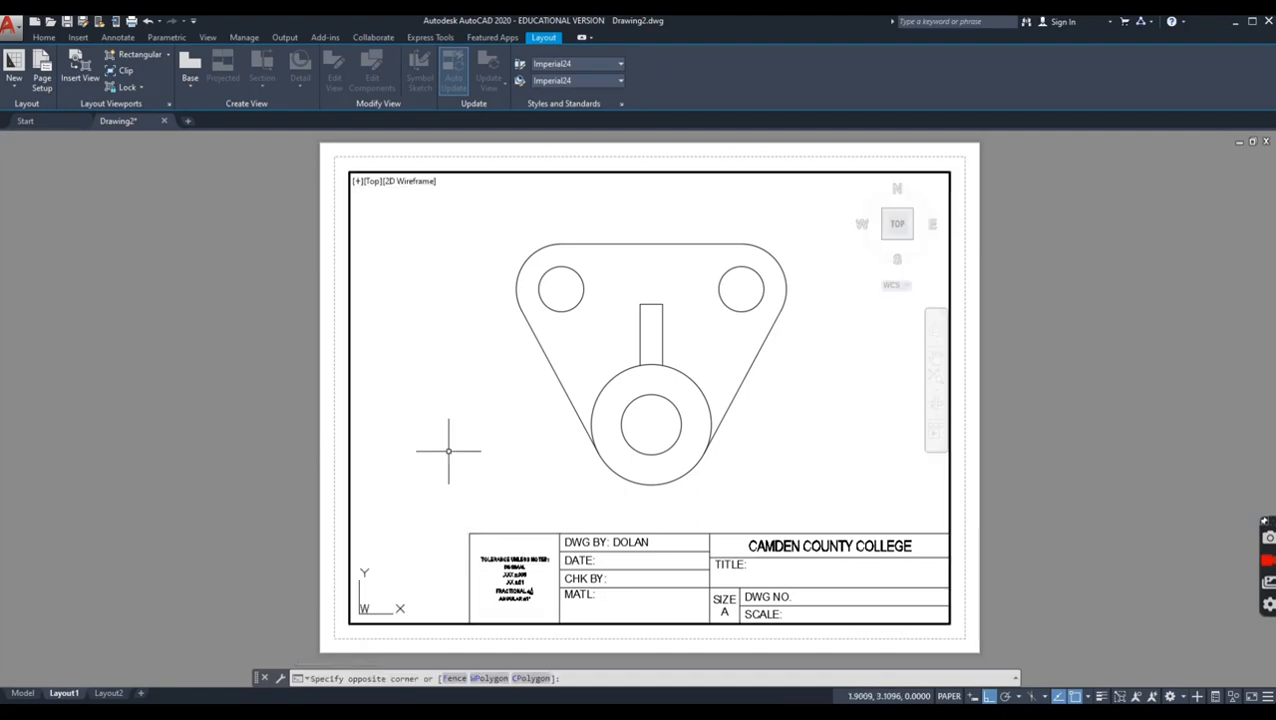
pyautogui.scroll(-1, 443, 588)
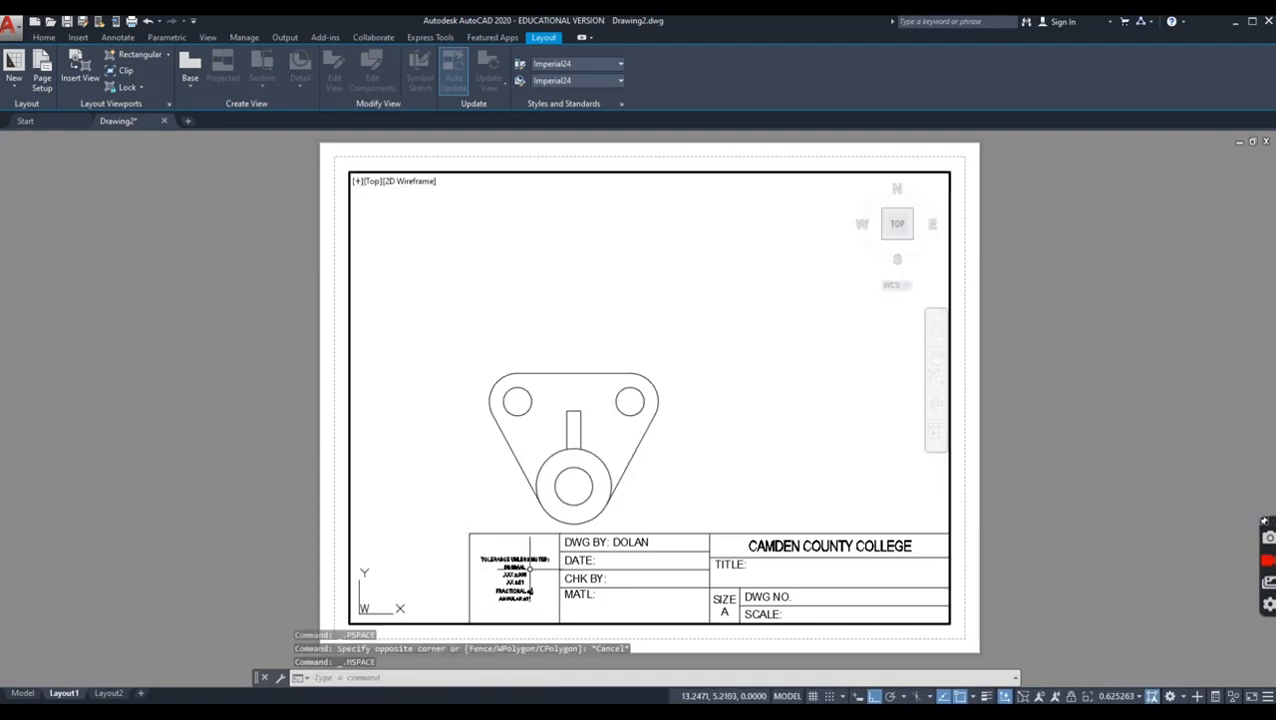
pyautogui.click(1129, 694)
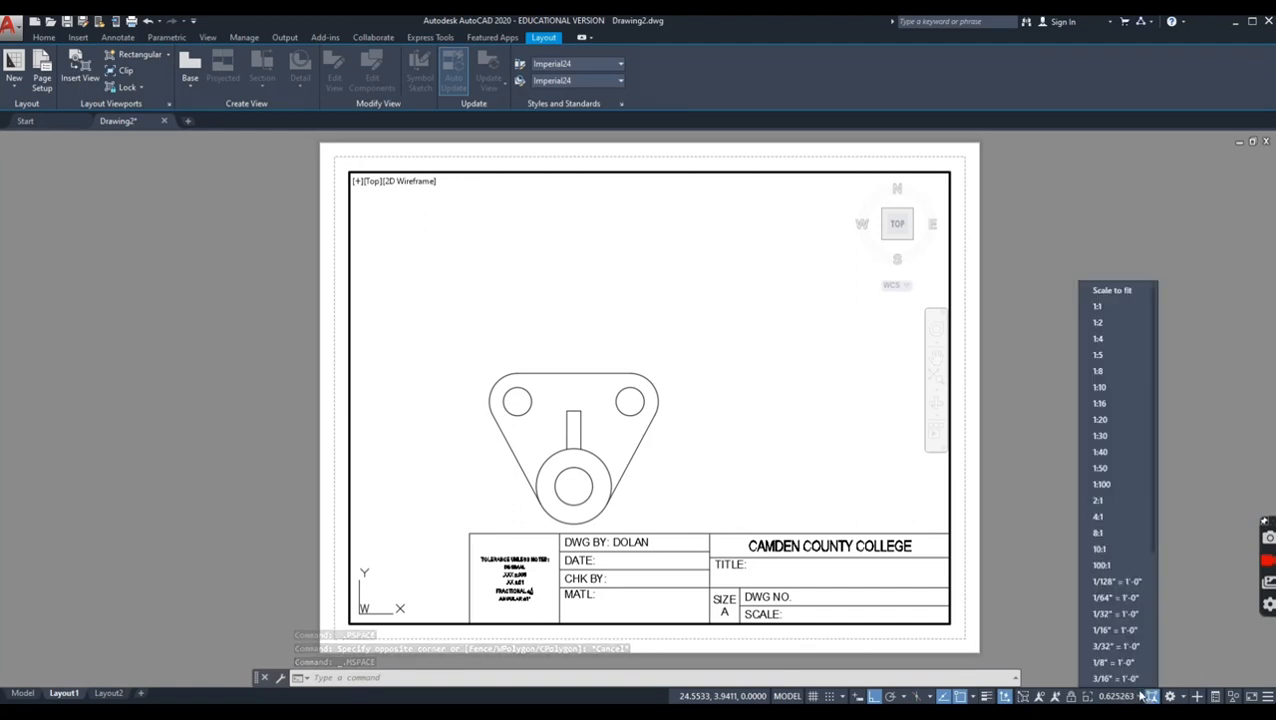
pyautogui.click(1112, 307)
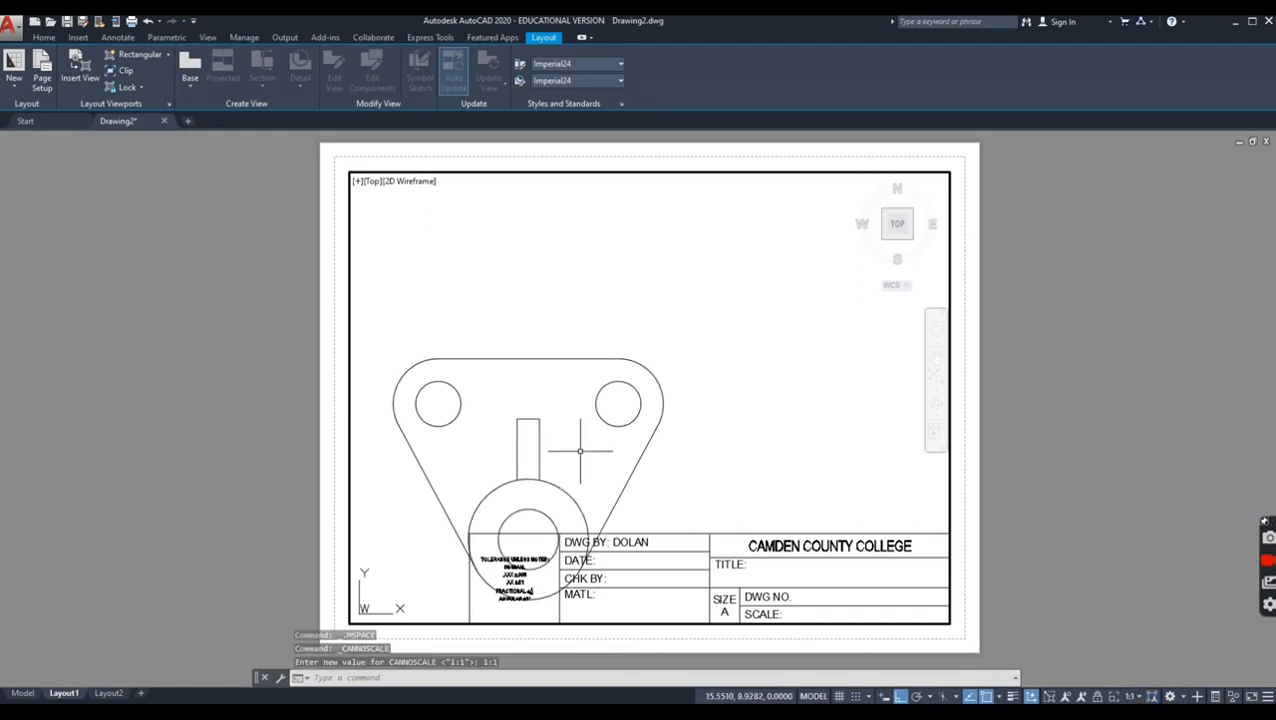
pyautogui.moveTo(584, 441); pyautogui.dragTo(689, 343, button='middle')
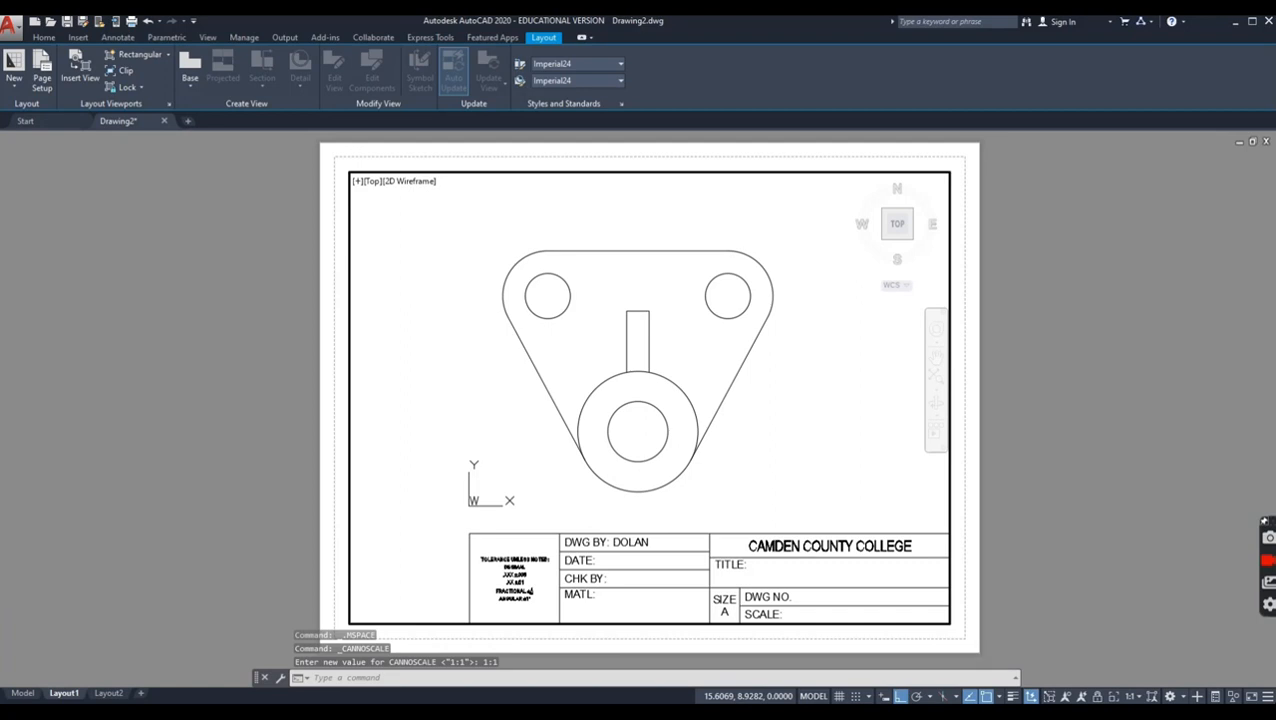
pyautogui.doubleClick(971, 444)
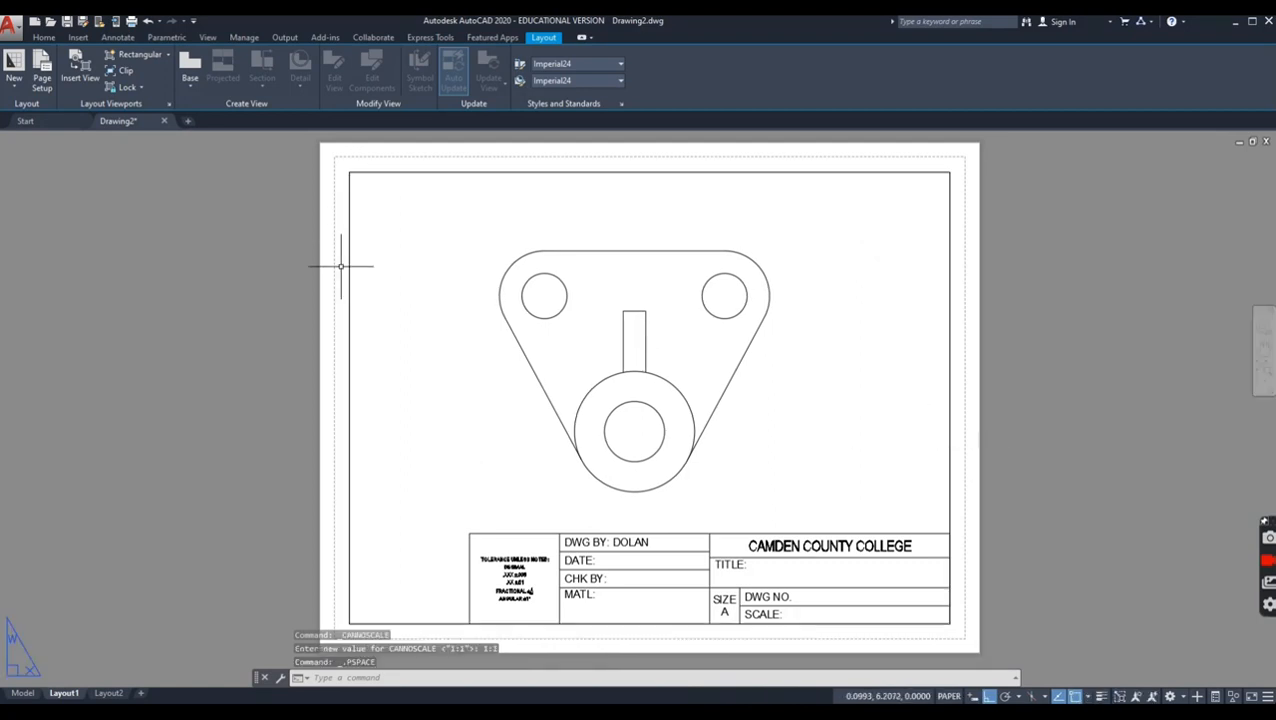
# Step: Lock the display of the Layout1 viewport
pyautogui.rightClick(348, 318)
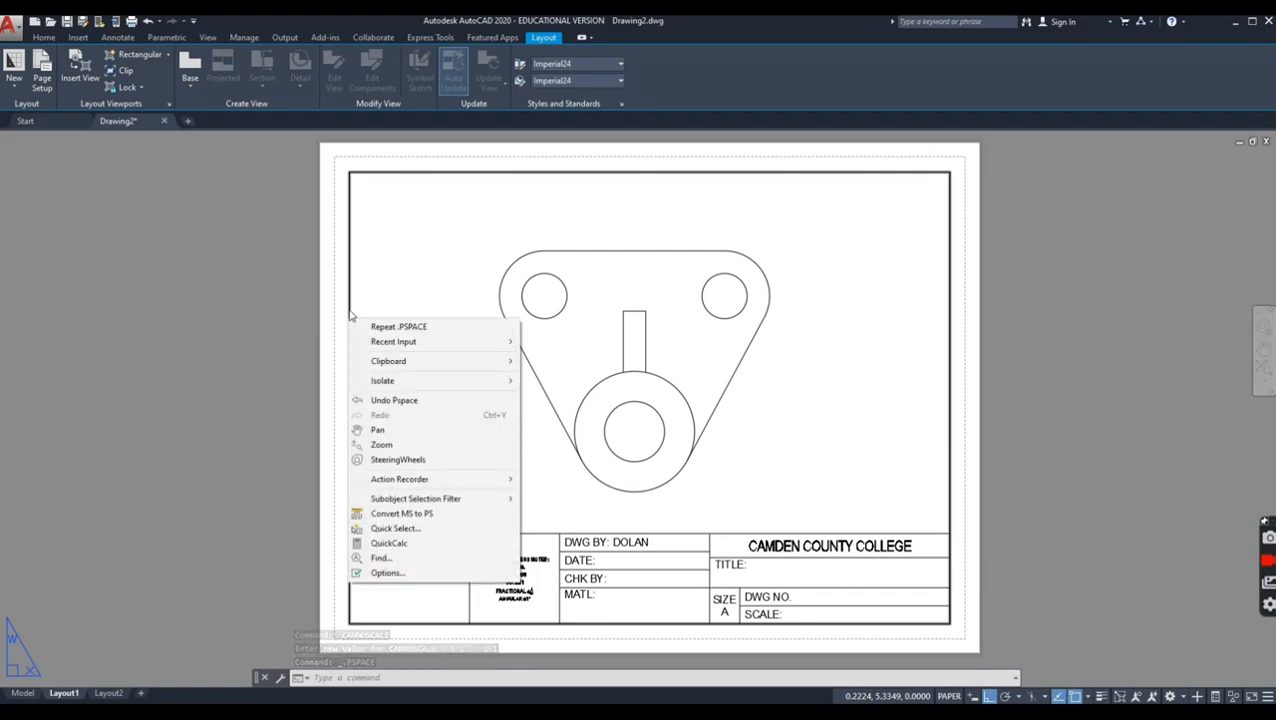
pyautogui.click(348, 310)
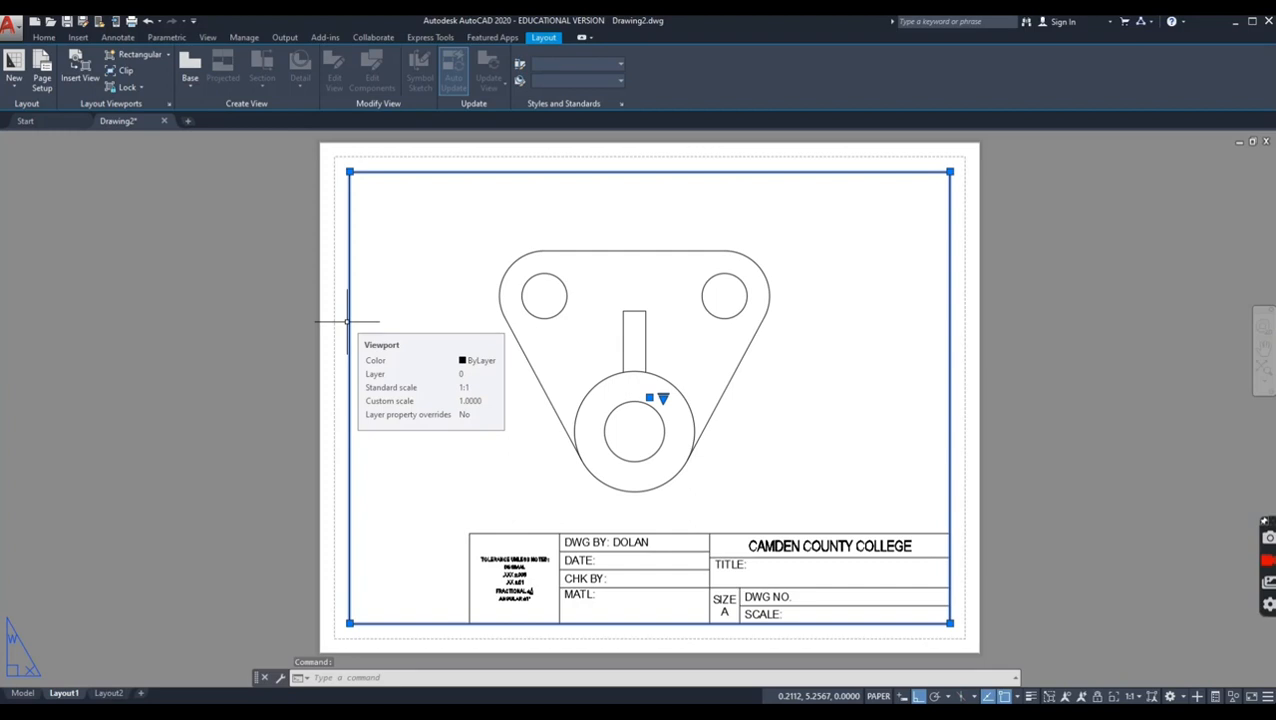
pyautogui.rightClick(348, 322)
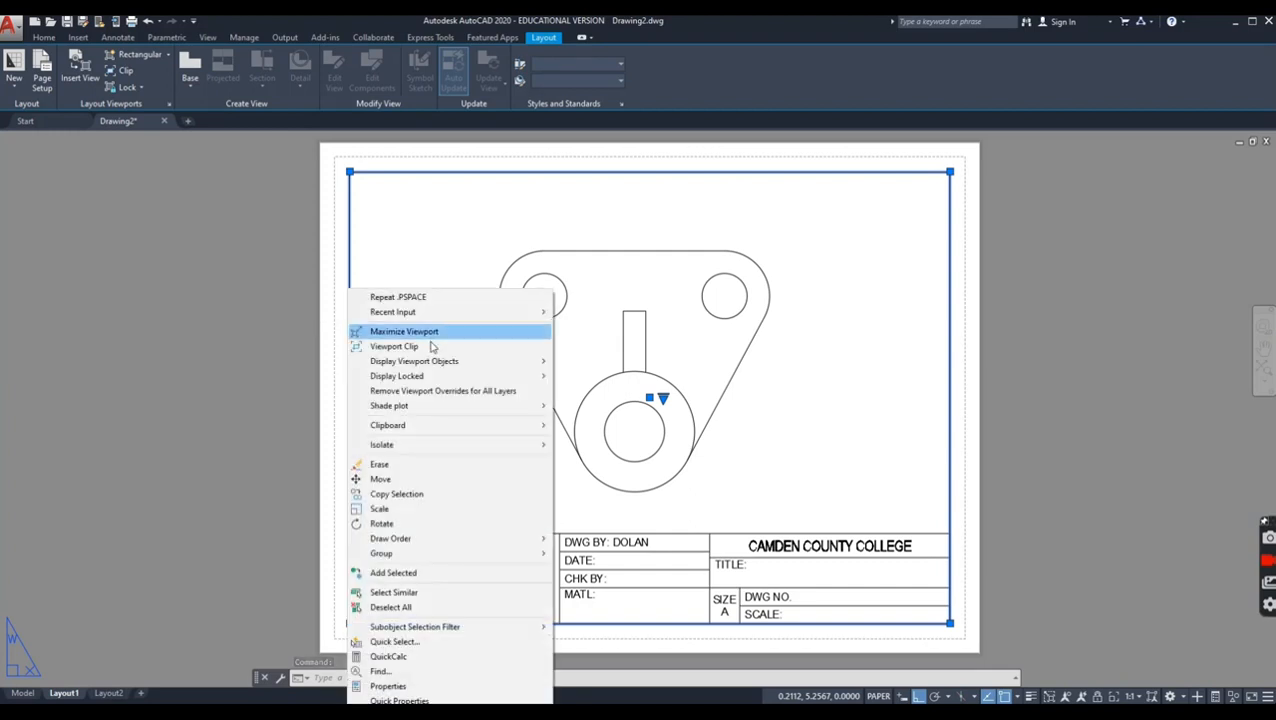
pyautogui.moveTo(427, 375)
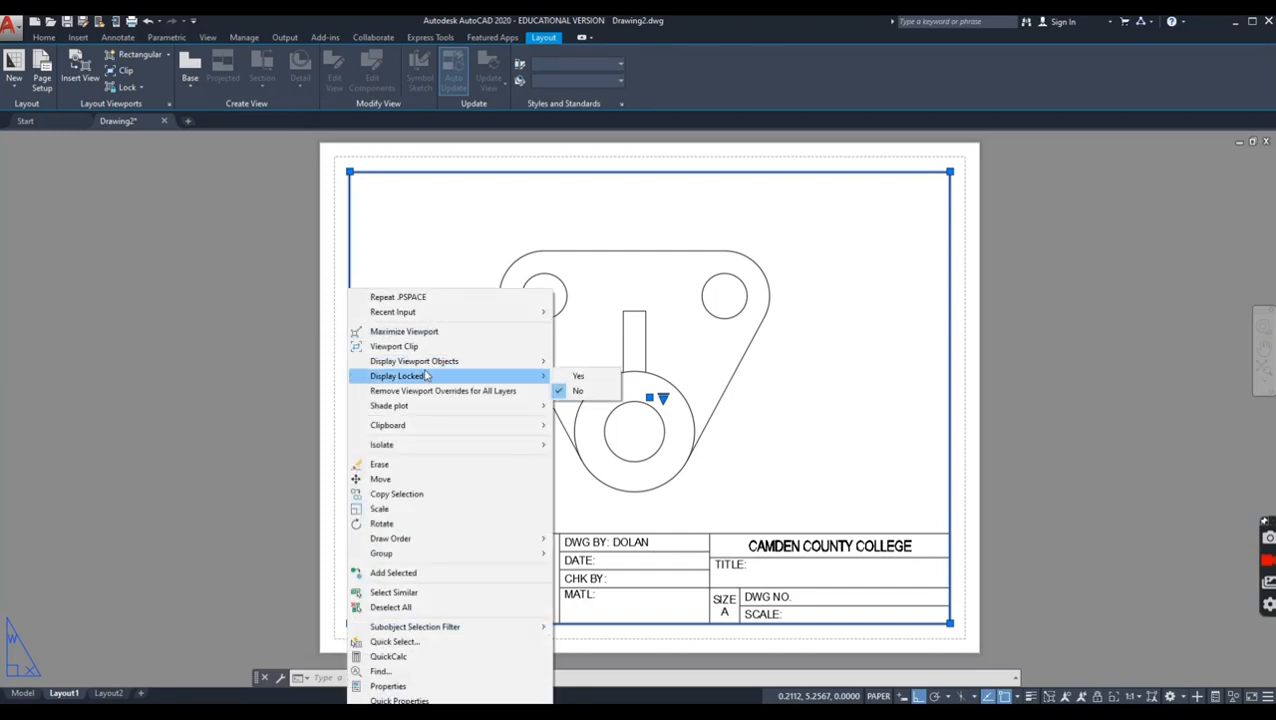
pyautogui.click(577, 379)
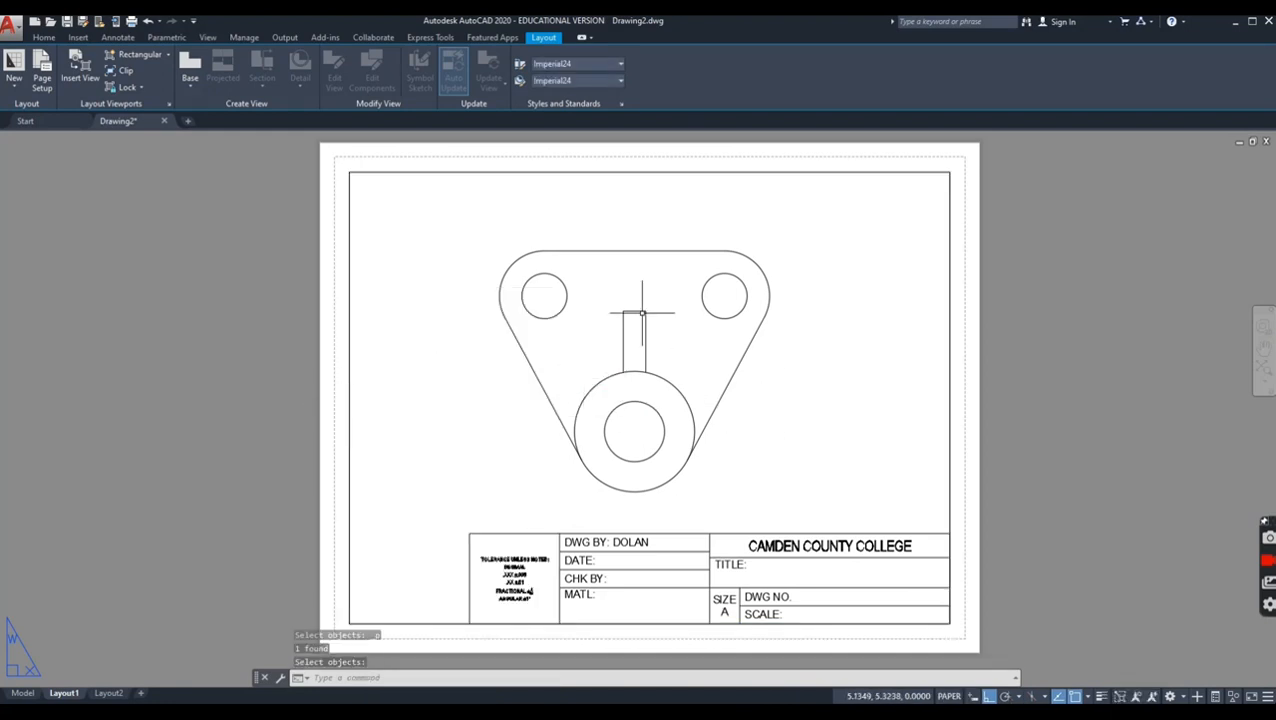
# Step: Test the viewport's display lock by zooming and panning with its model space active, and return to paper space
pyautogui.doubleClick(464, 364)
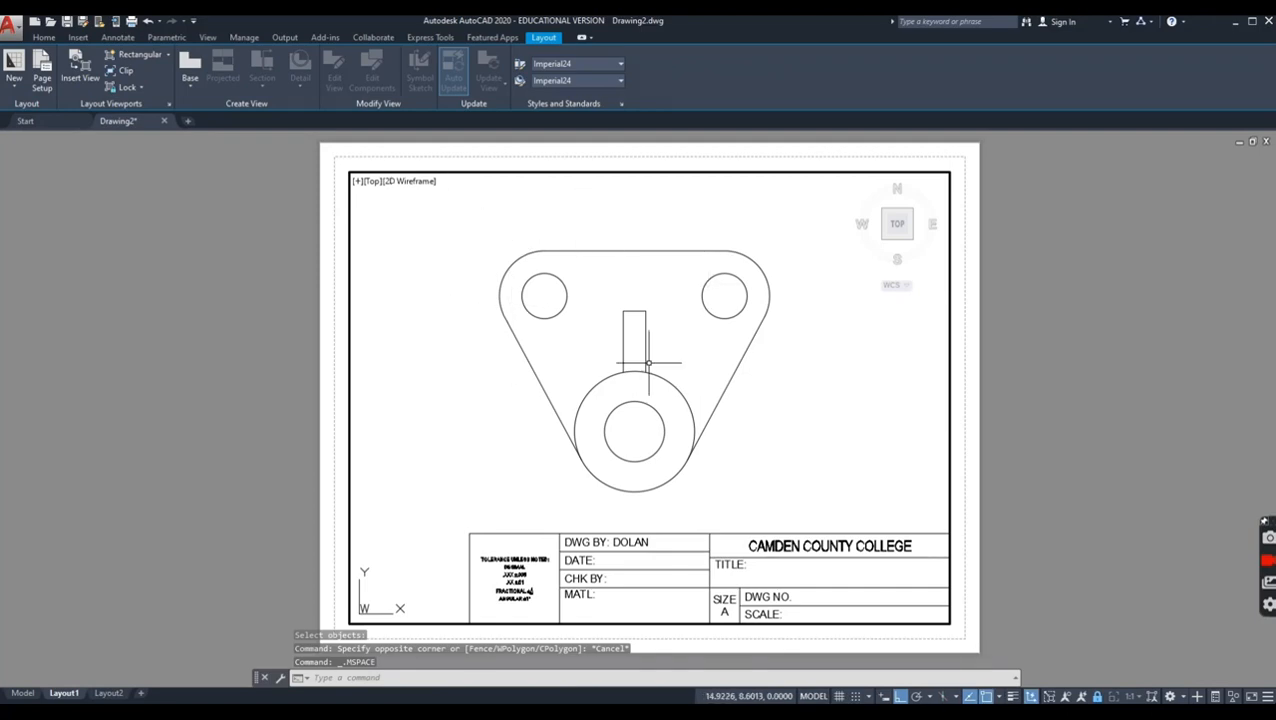
pyautogui.scroll(5, 648, 358)
pyautogui.scroll(-8, 648, 363)
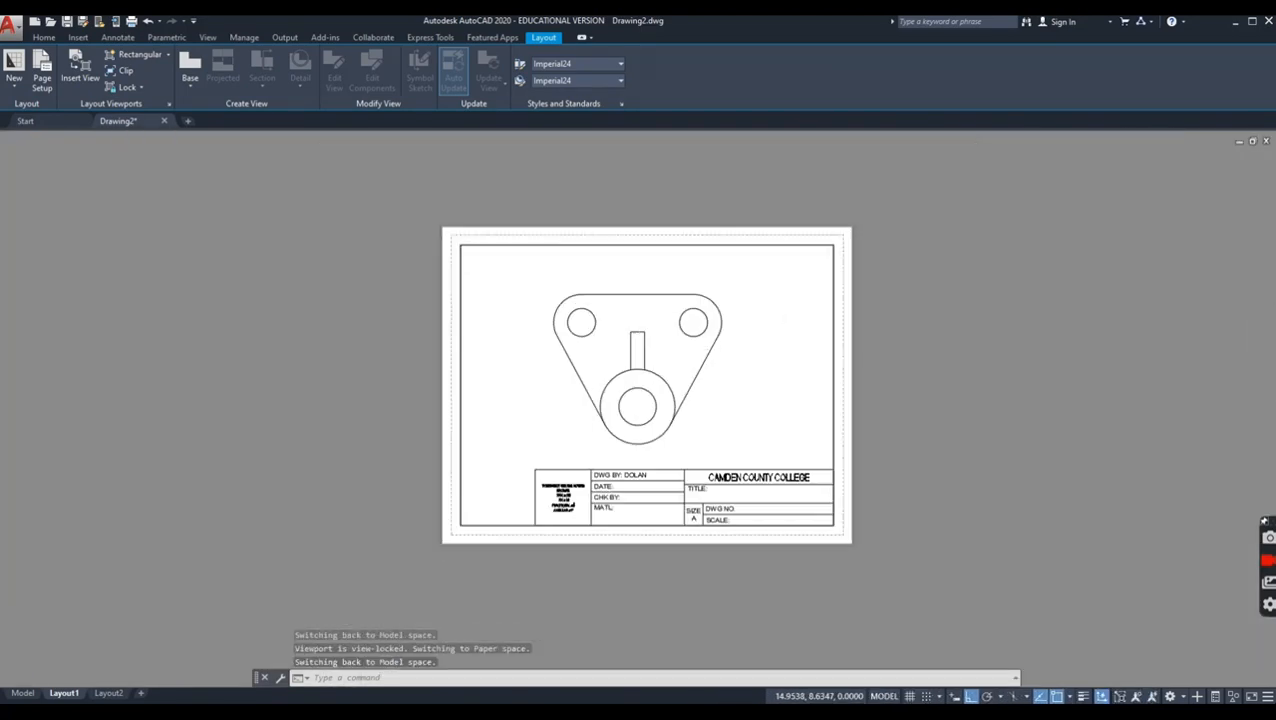
pyautogui.scroll(2, 648, 363)
pyautogui.scroll(-2, 648, 363)
pyautogui.moveTo(649, 363); pyautogui.dragTo(692, 377, button='middle')
pyautogui.scroll(2, 693, 378)
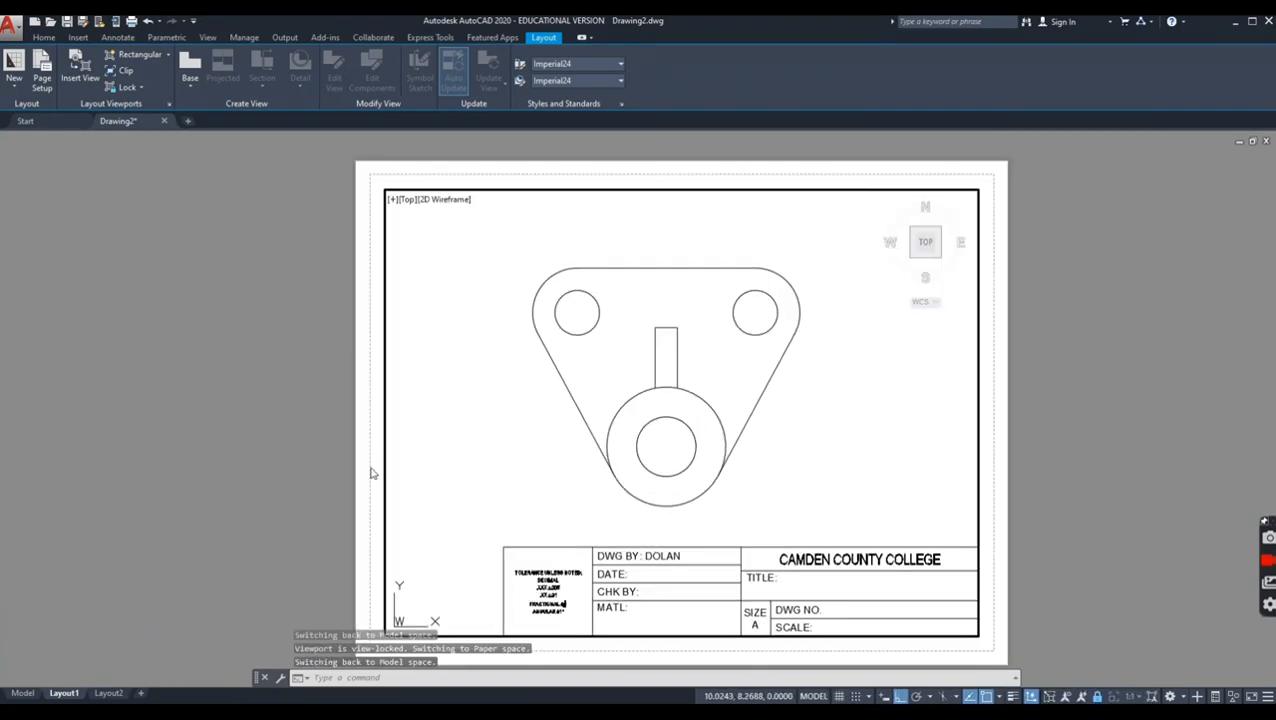
pyautogui.doubleClick(371, 358)
# Step: Add SUPPORT BASE after the TITLE label in the title block
pyautogui.scroll(4, 644, 586)
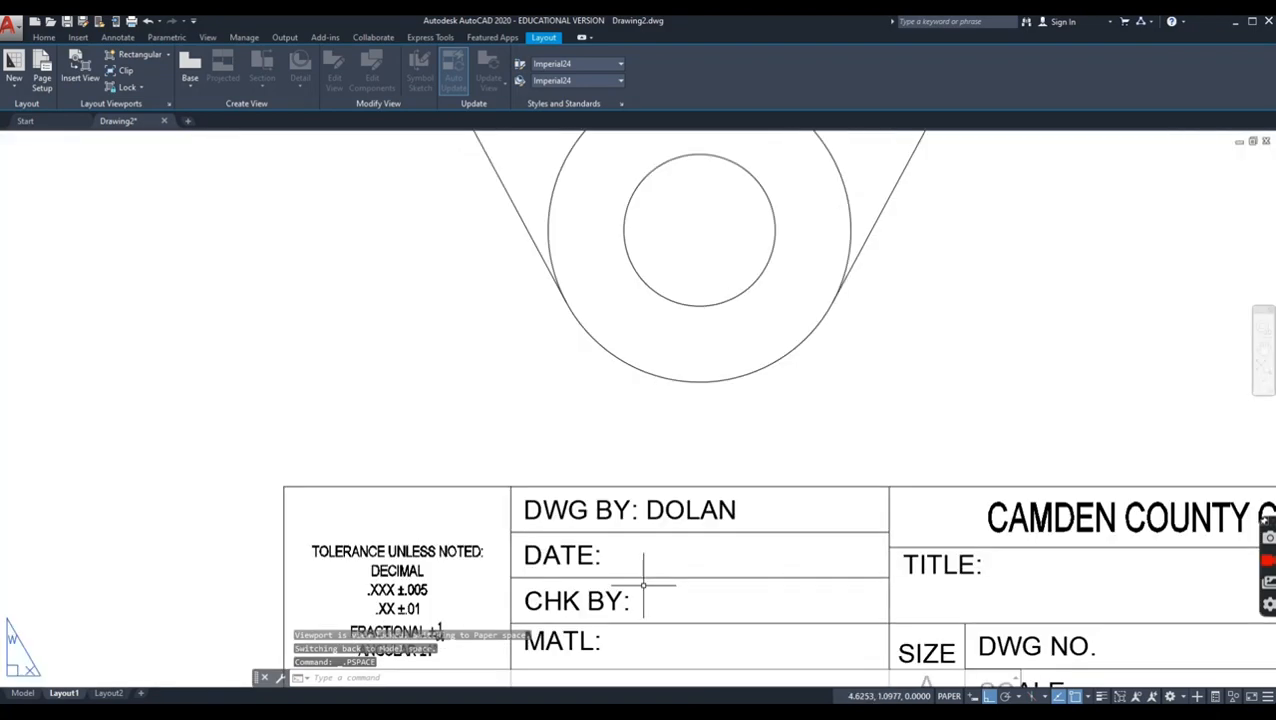
pyautogui.click(973, 567)
pyautogui.doubleClick(982, 567)
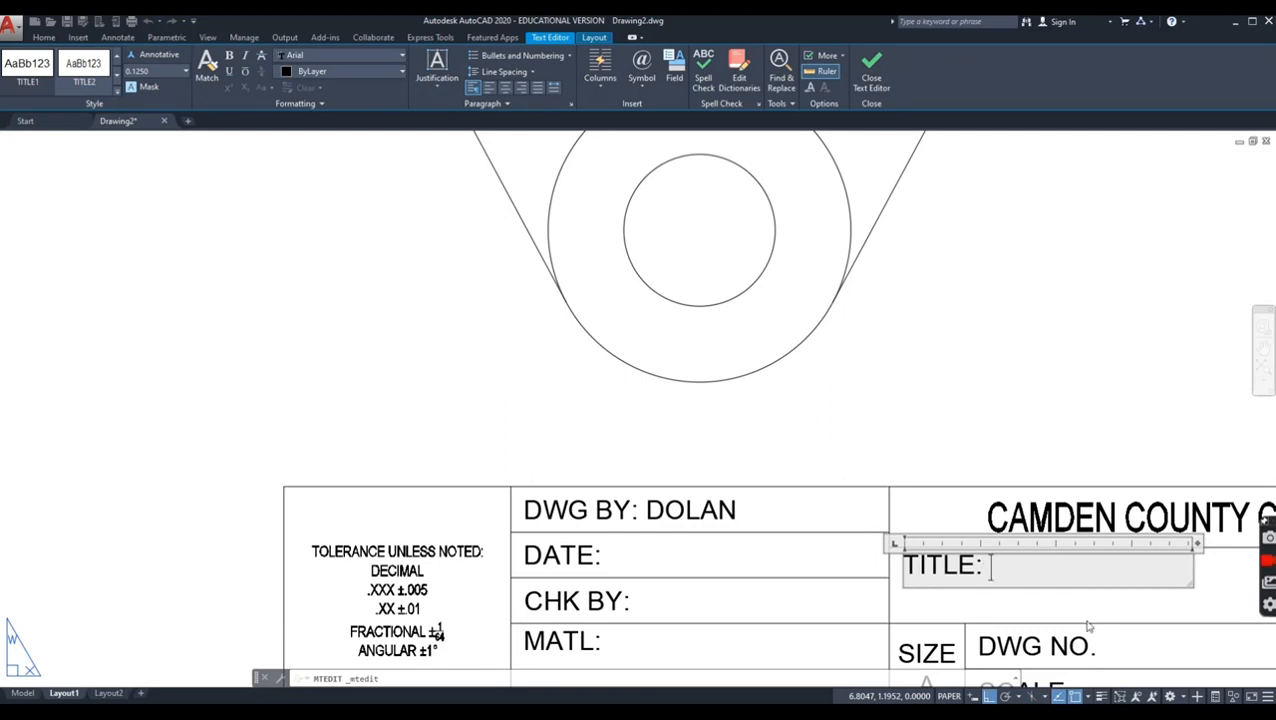
pyautogui.press('capslock')
pyautogui.write('S')
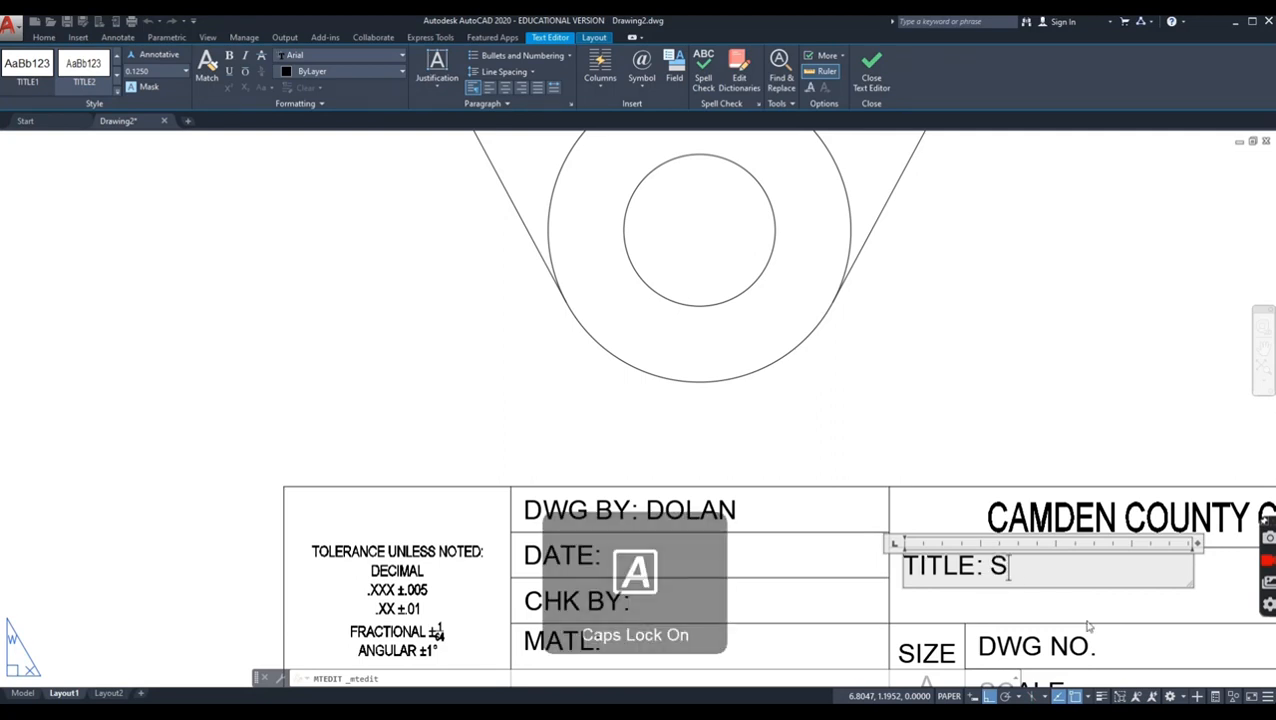
pyautogui.write('UPPORT')
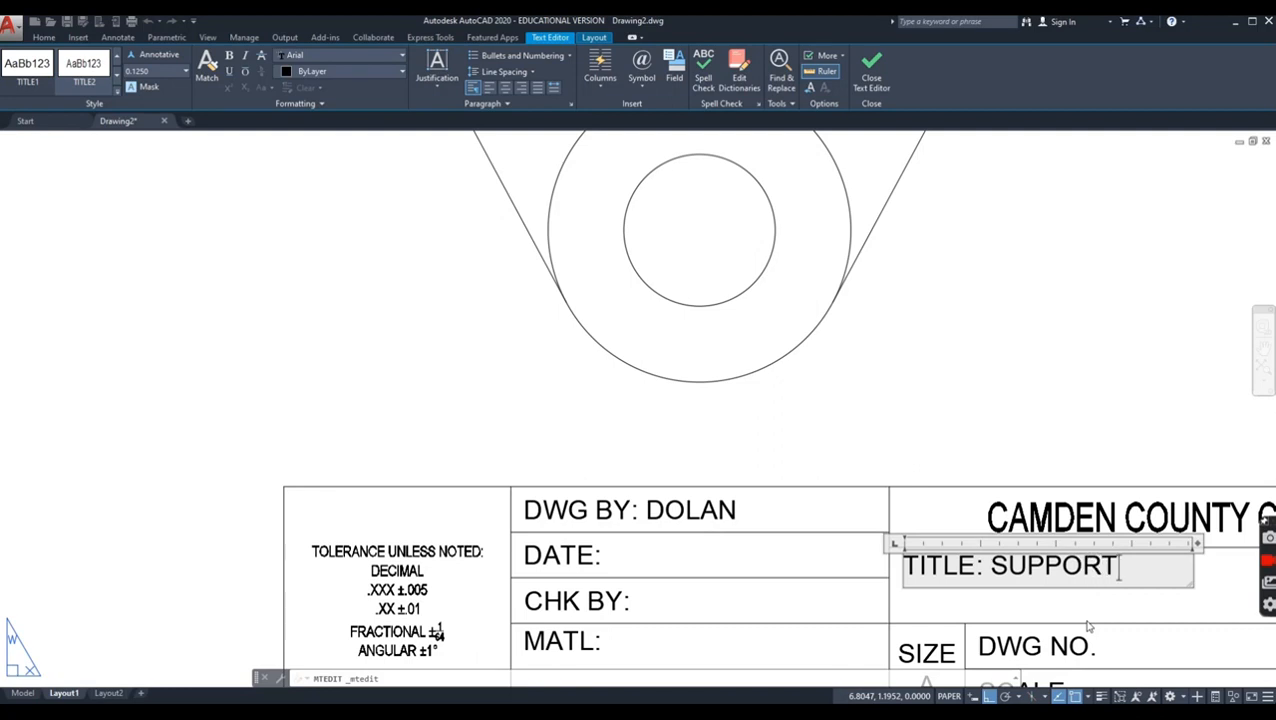
pyautogui.write(' BASE')
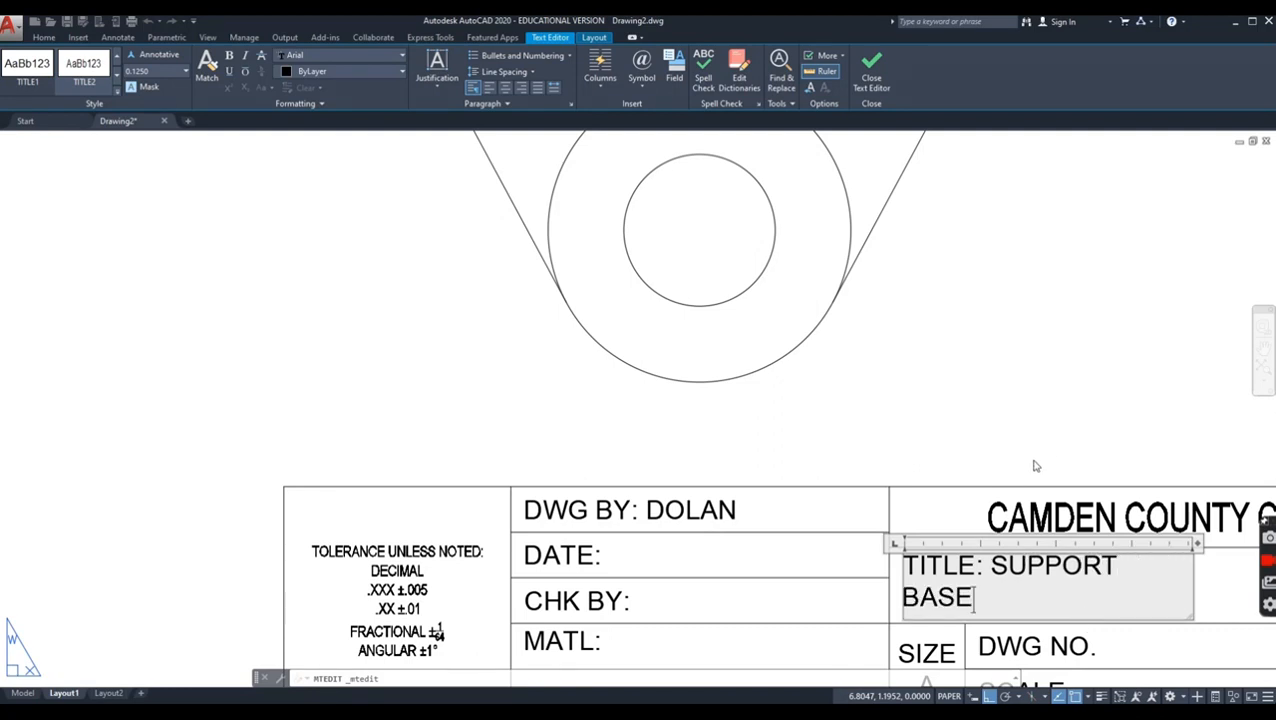
pyautogui.click(1041, 430)
# Step: Add 1:1 after the SCALE label in the title block
pyautogui.scroll(-3, 920, 410)
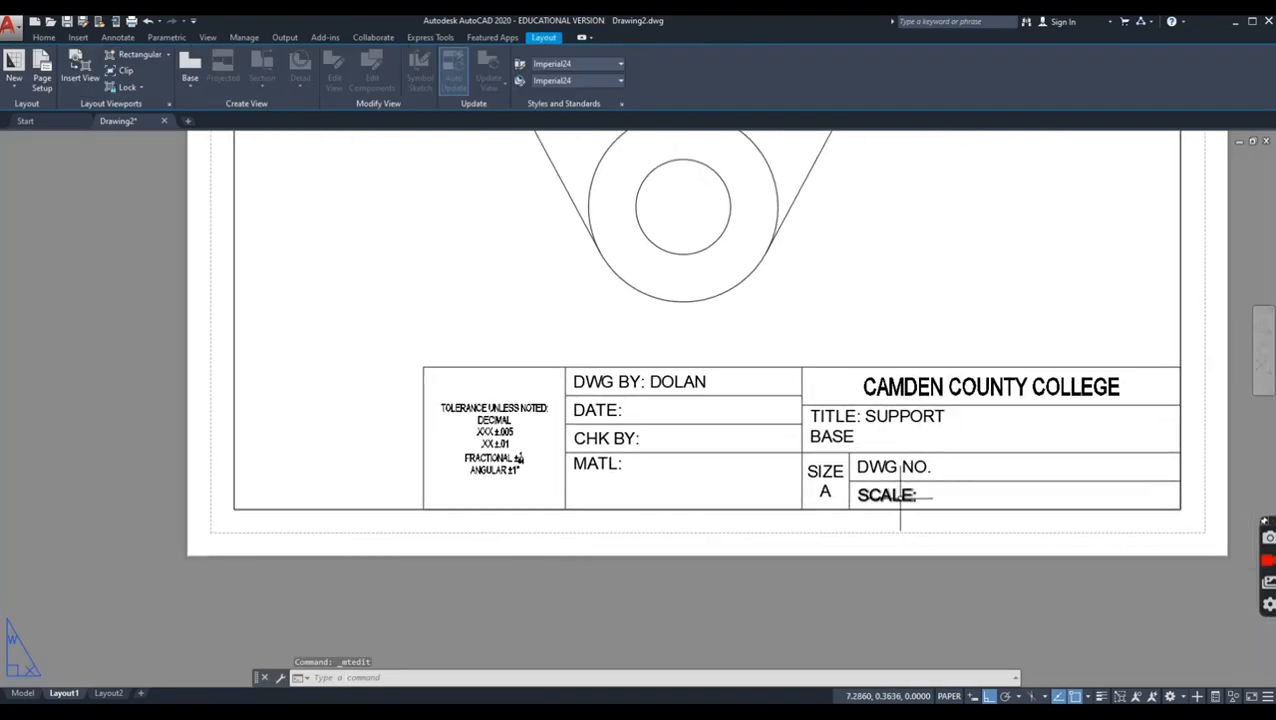
pyautogui.click(900, 495)
pyautogui.doubleClick(900, 496)
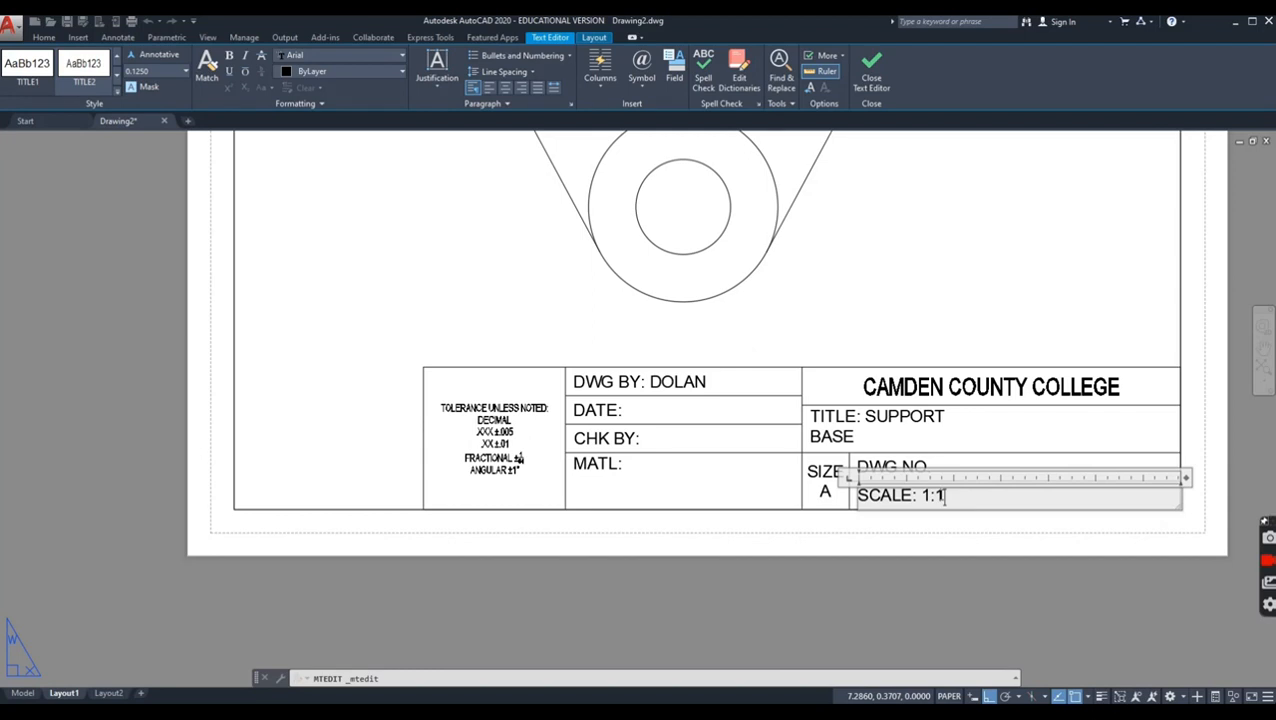
pyautogui.click(890, 534)
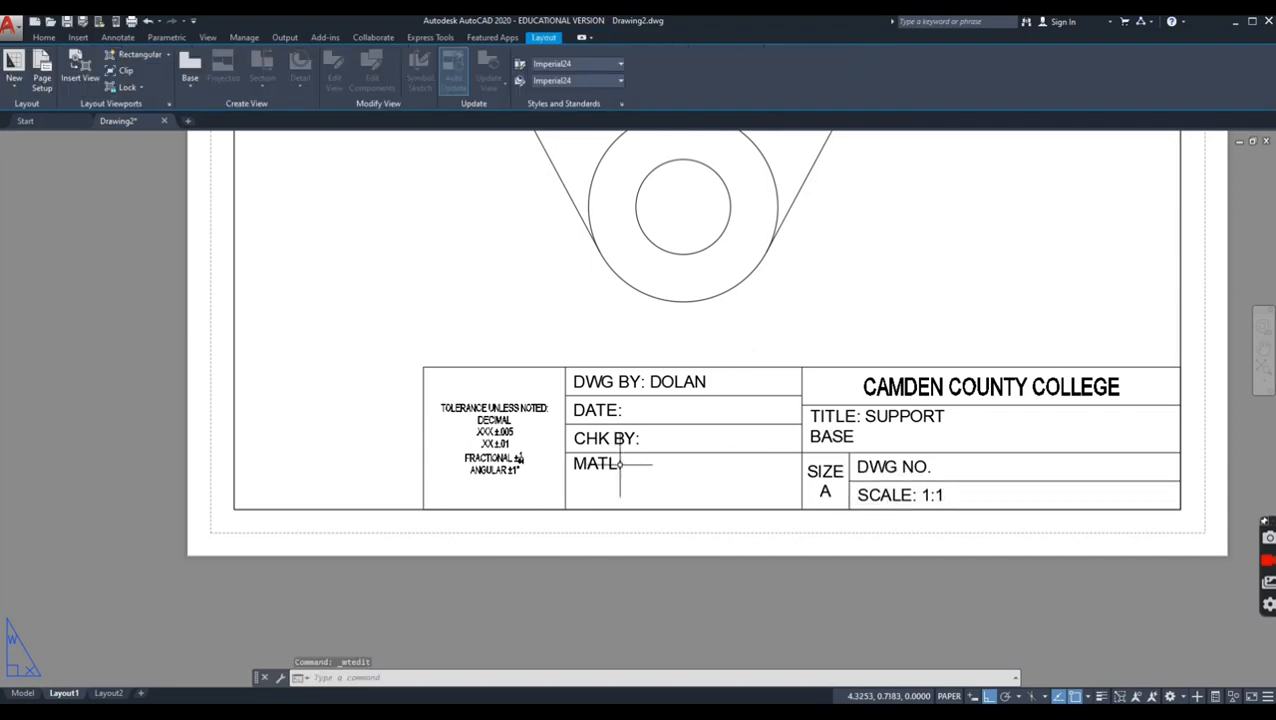
# Step: Fill in the title block's DATE entry with 7/27/20
pyautogui.doubleClick(614, 410)
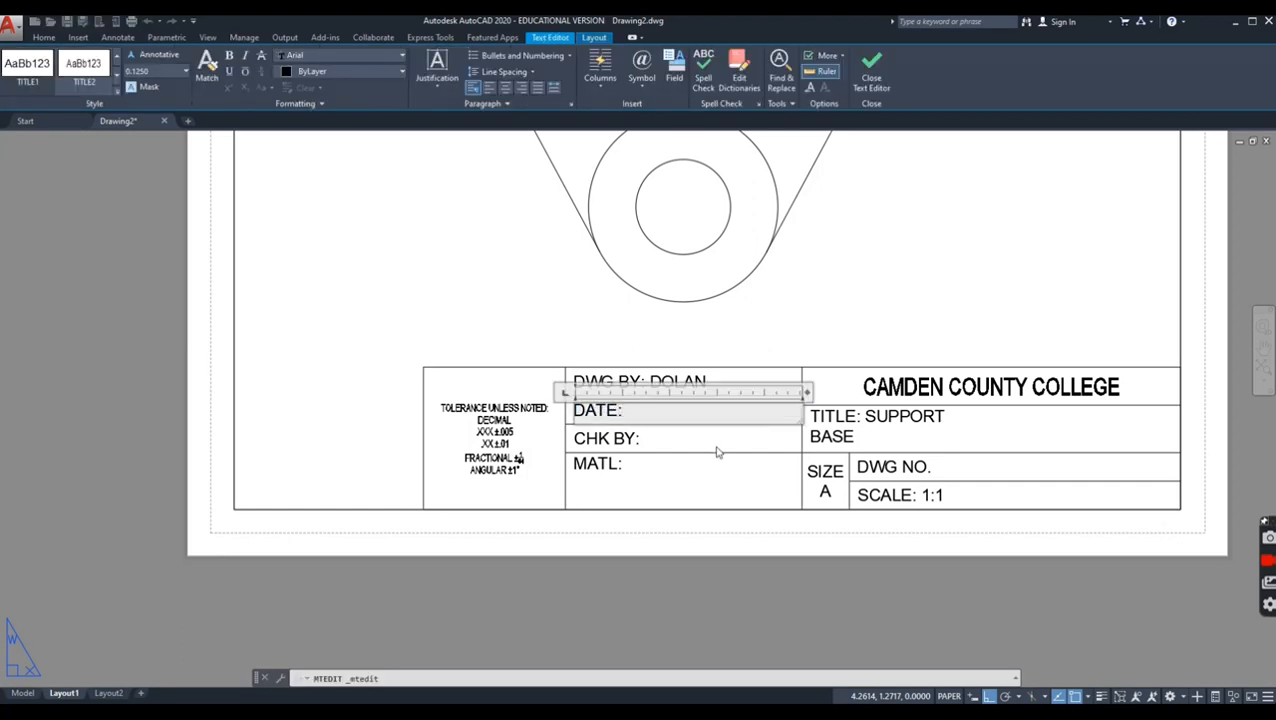
pyautogui.write('7/27/20')
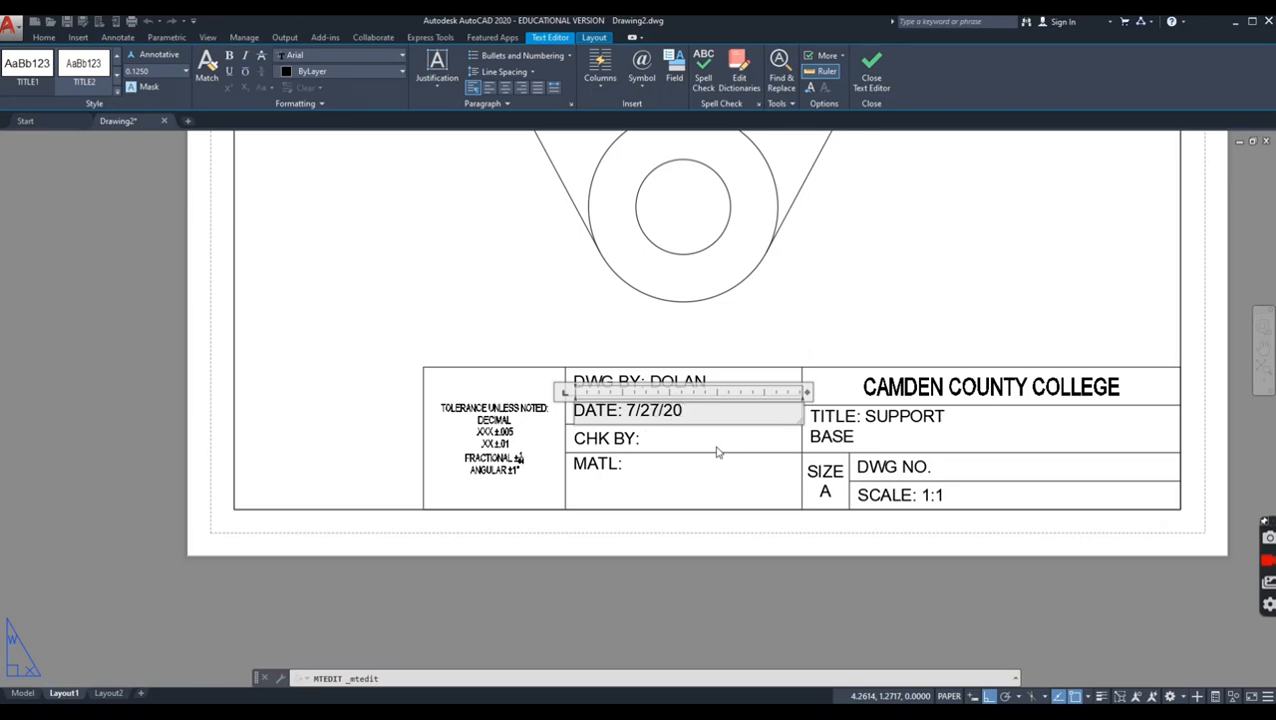
pyautogui.click(637, 540)
# Step: Save the drawing under the name SUPPORT BASE on the DATA (D:) drive
pyautogui.scroll(-2, 638, 518)
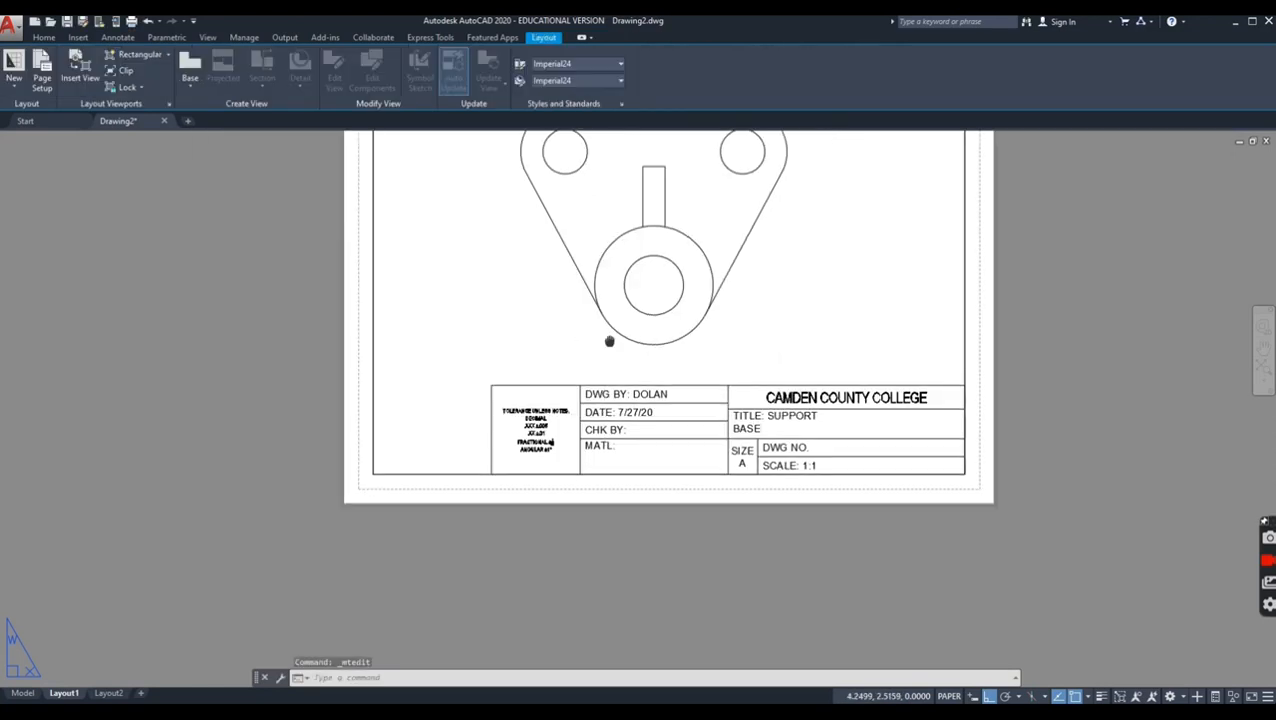
pyautogui.moveTo(604, 342); pyautogui.dragTo(624, 476, button='middle')
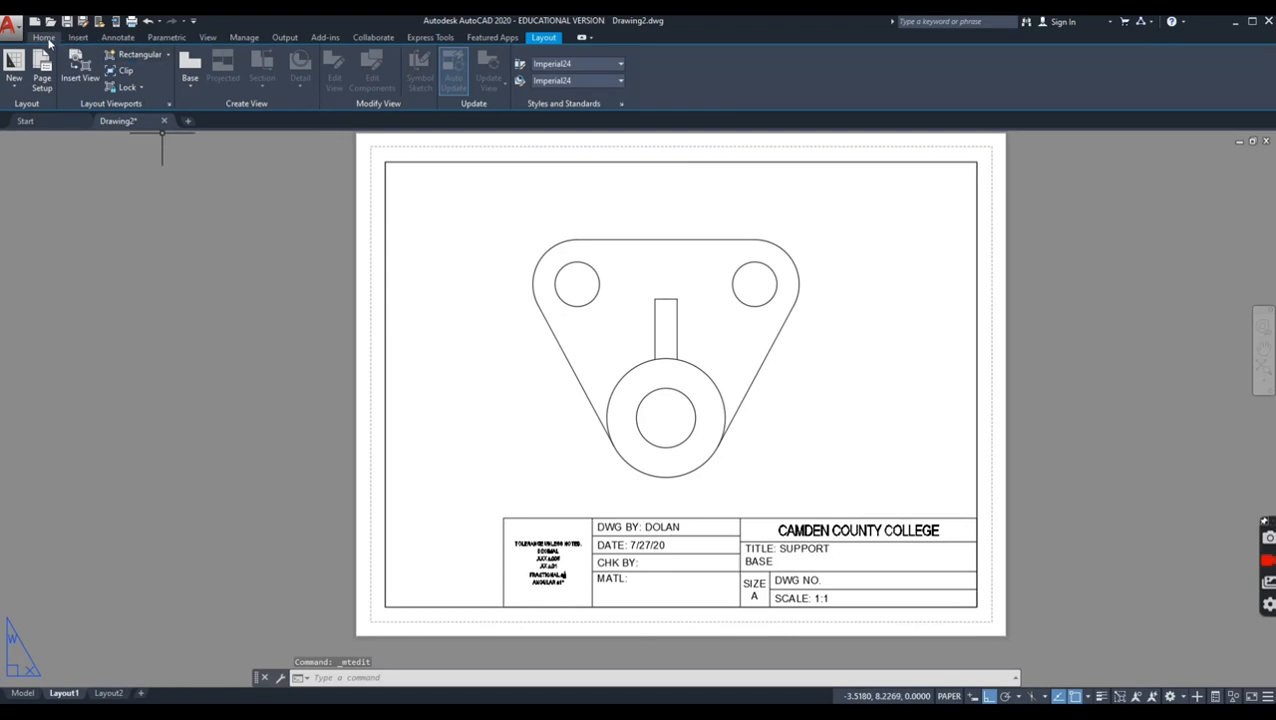
pyautogui.click(16, 32)
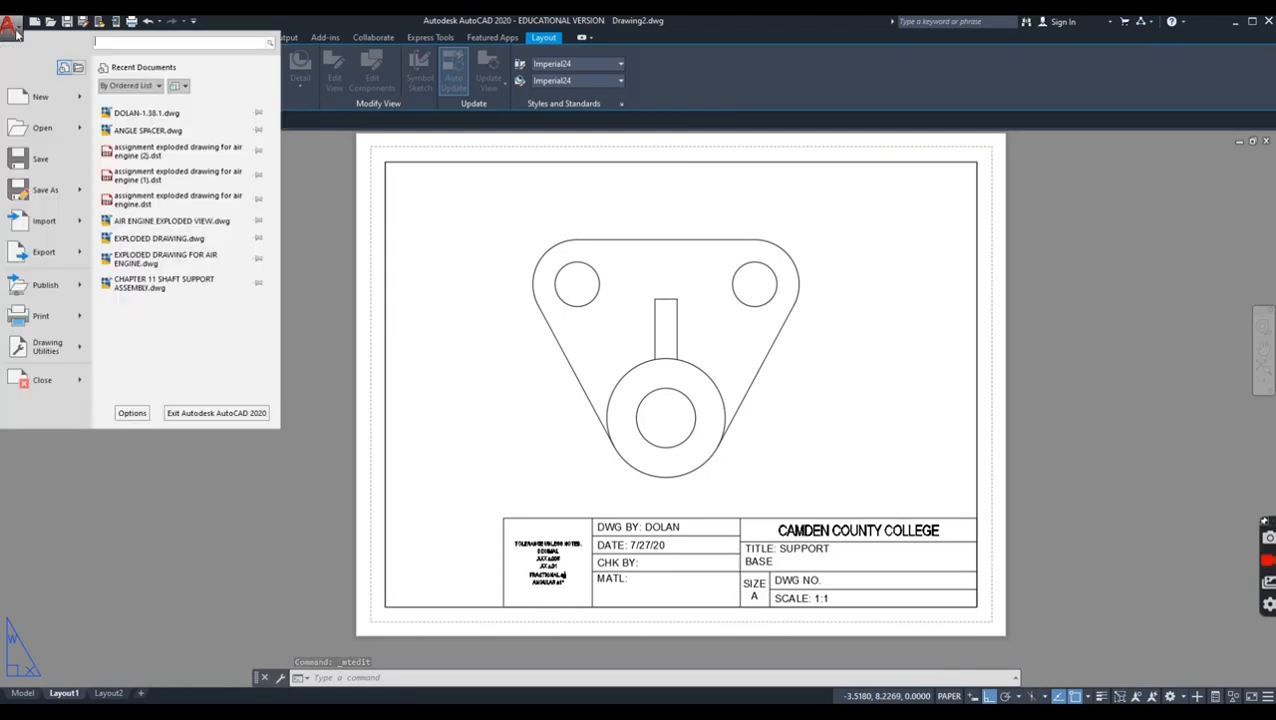
pyautogui.click(45, 190)
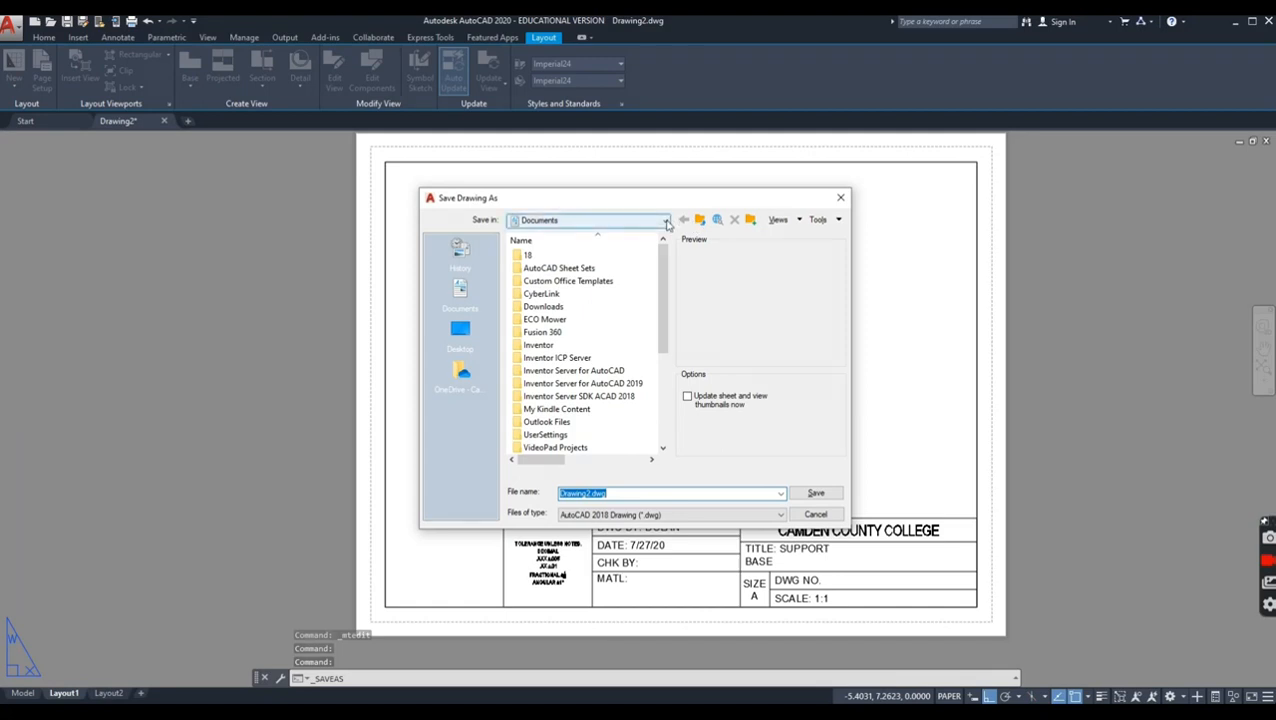
pyautogui.click(665, 221)
pyautogui.click(595, 289)
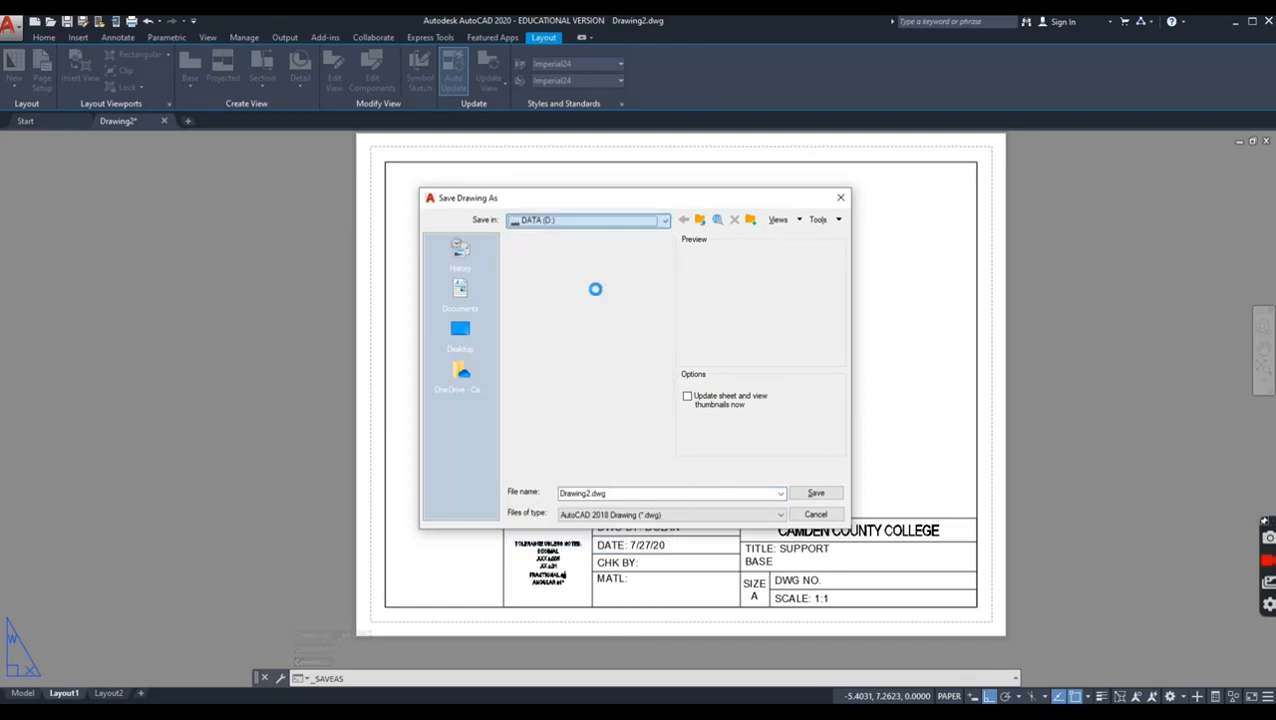
pyautogui.doubleClick(588, 493)
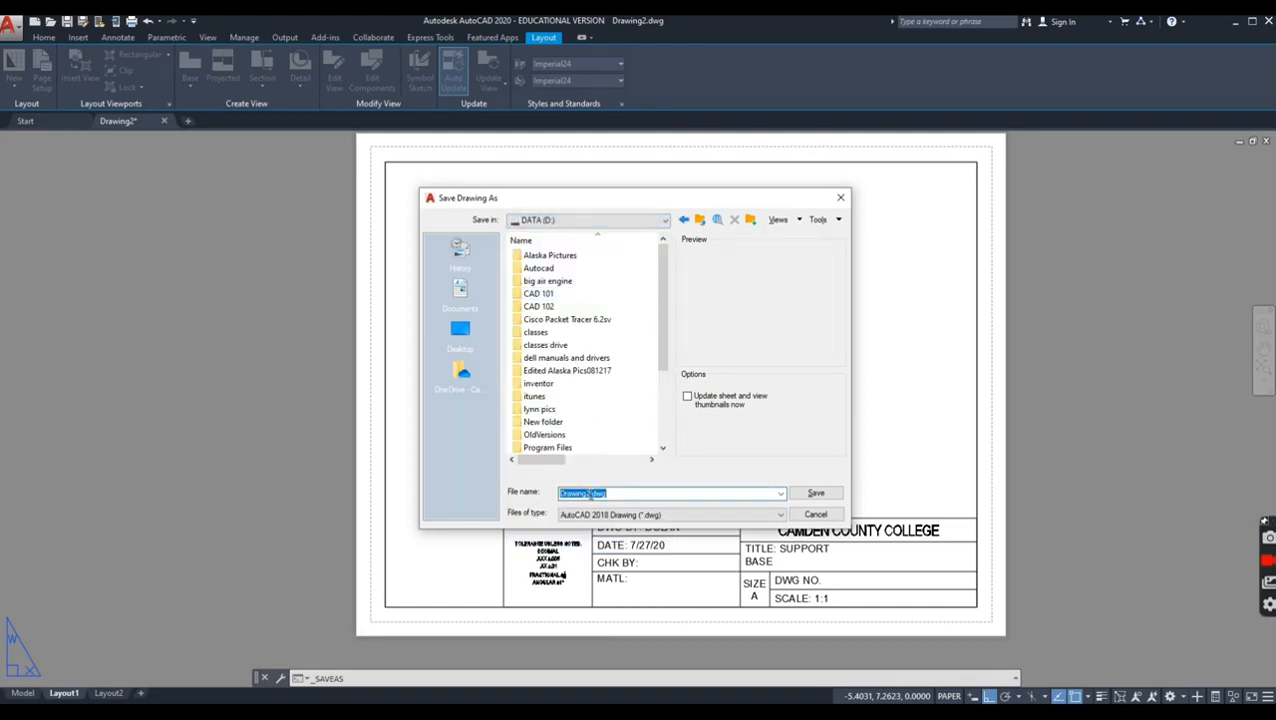
pyautogui.write('SUPPORT BASE')
pyautogui.press('Return')
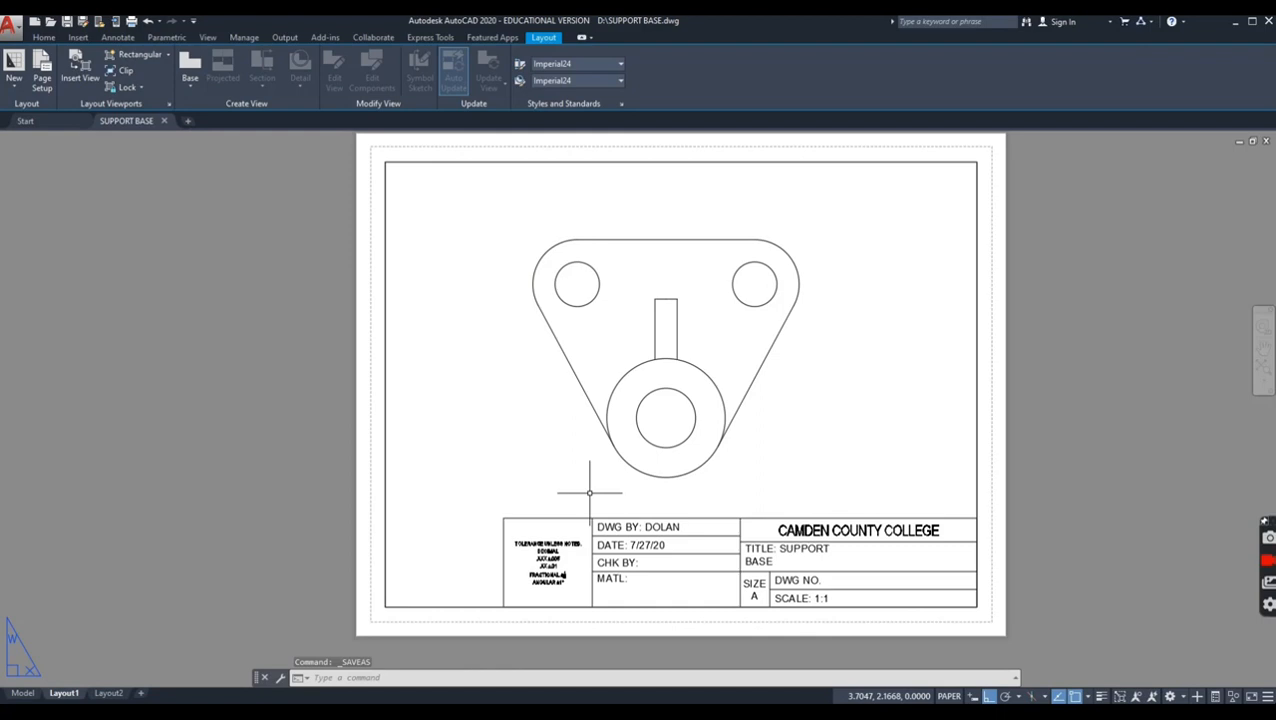